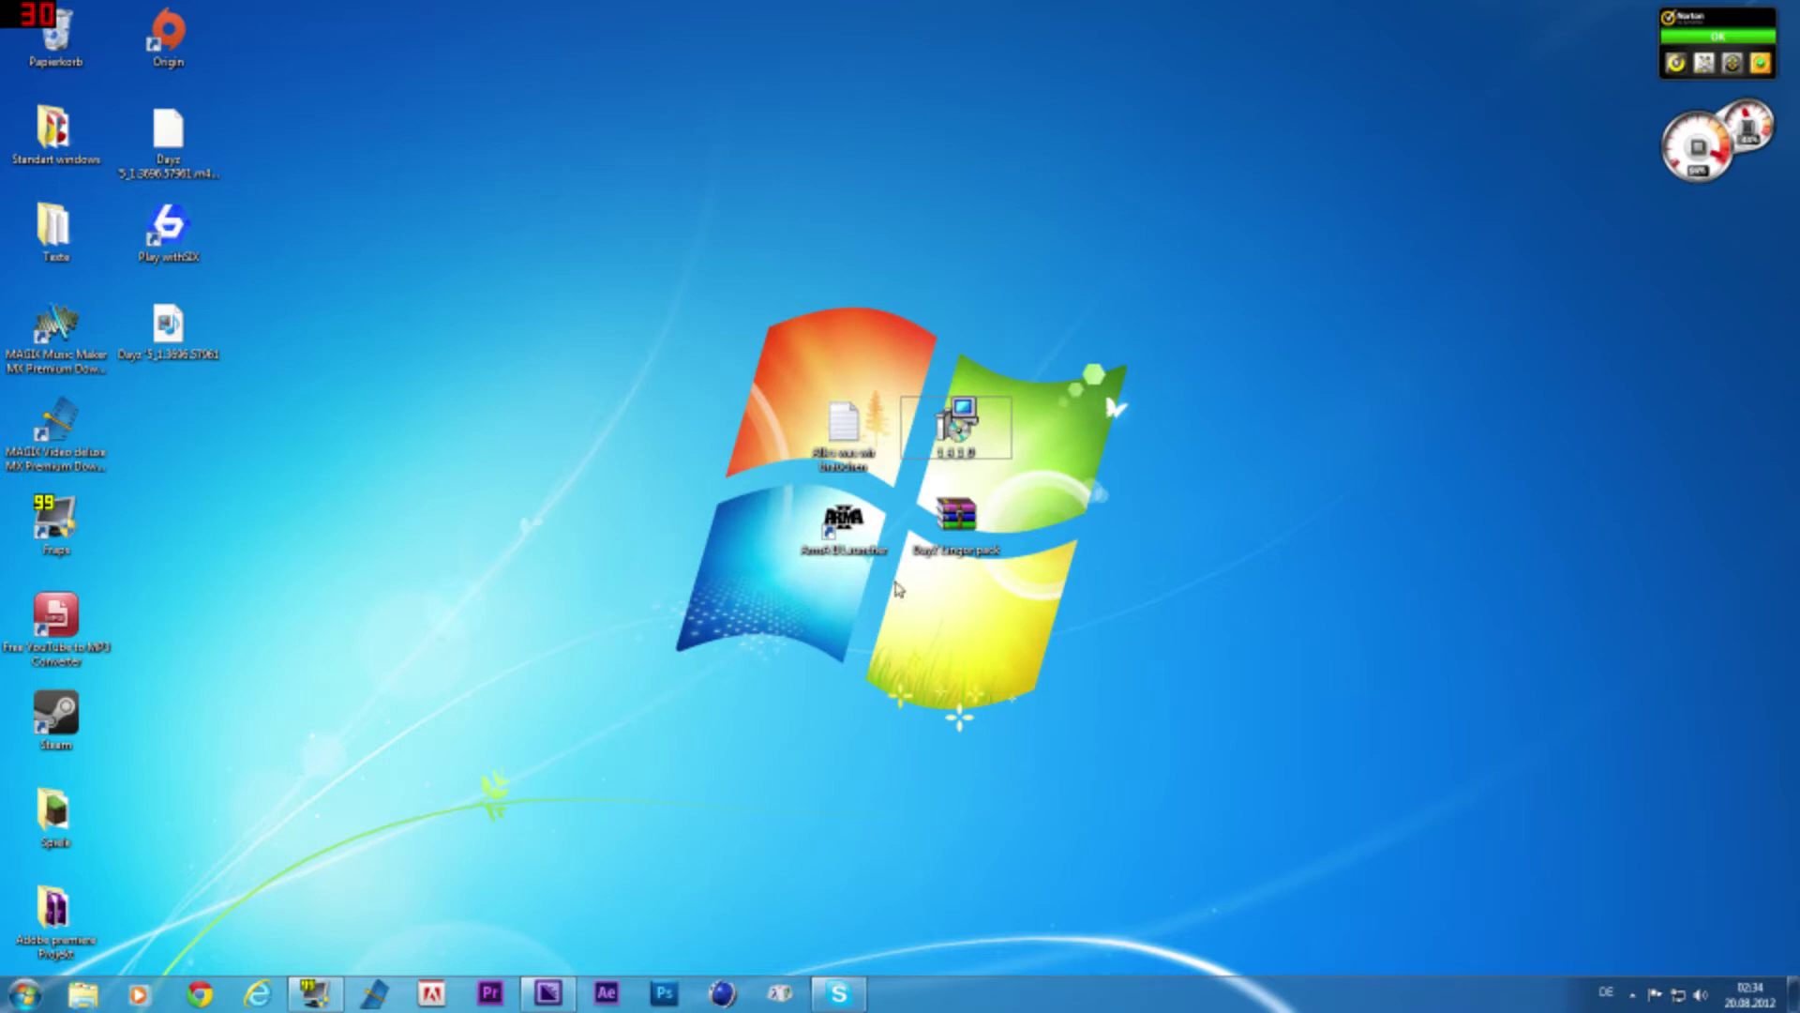
Open the desktop note "Alles was wir brauchen" and copy the DayZ Lingor Map link from it
double_click(842, 433)
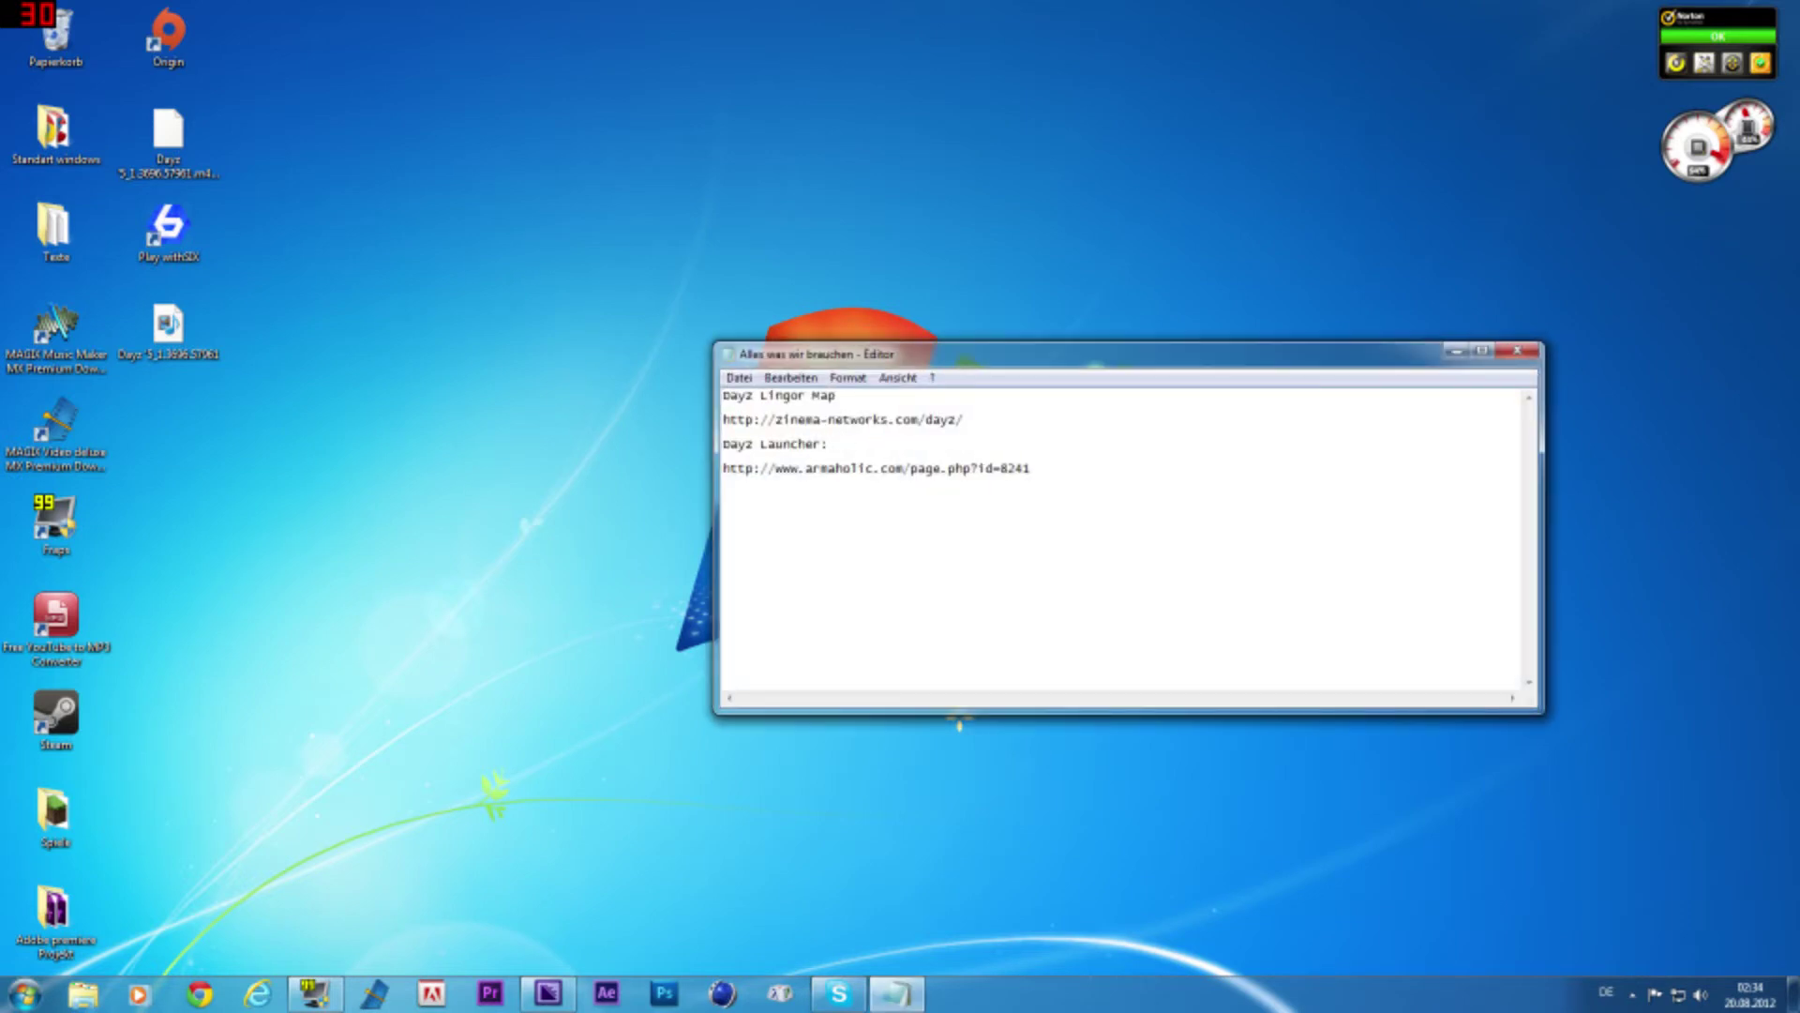
left_click_drag(964, 419, 723, 413)
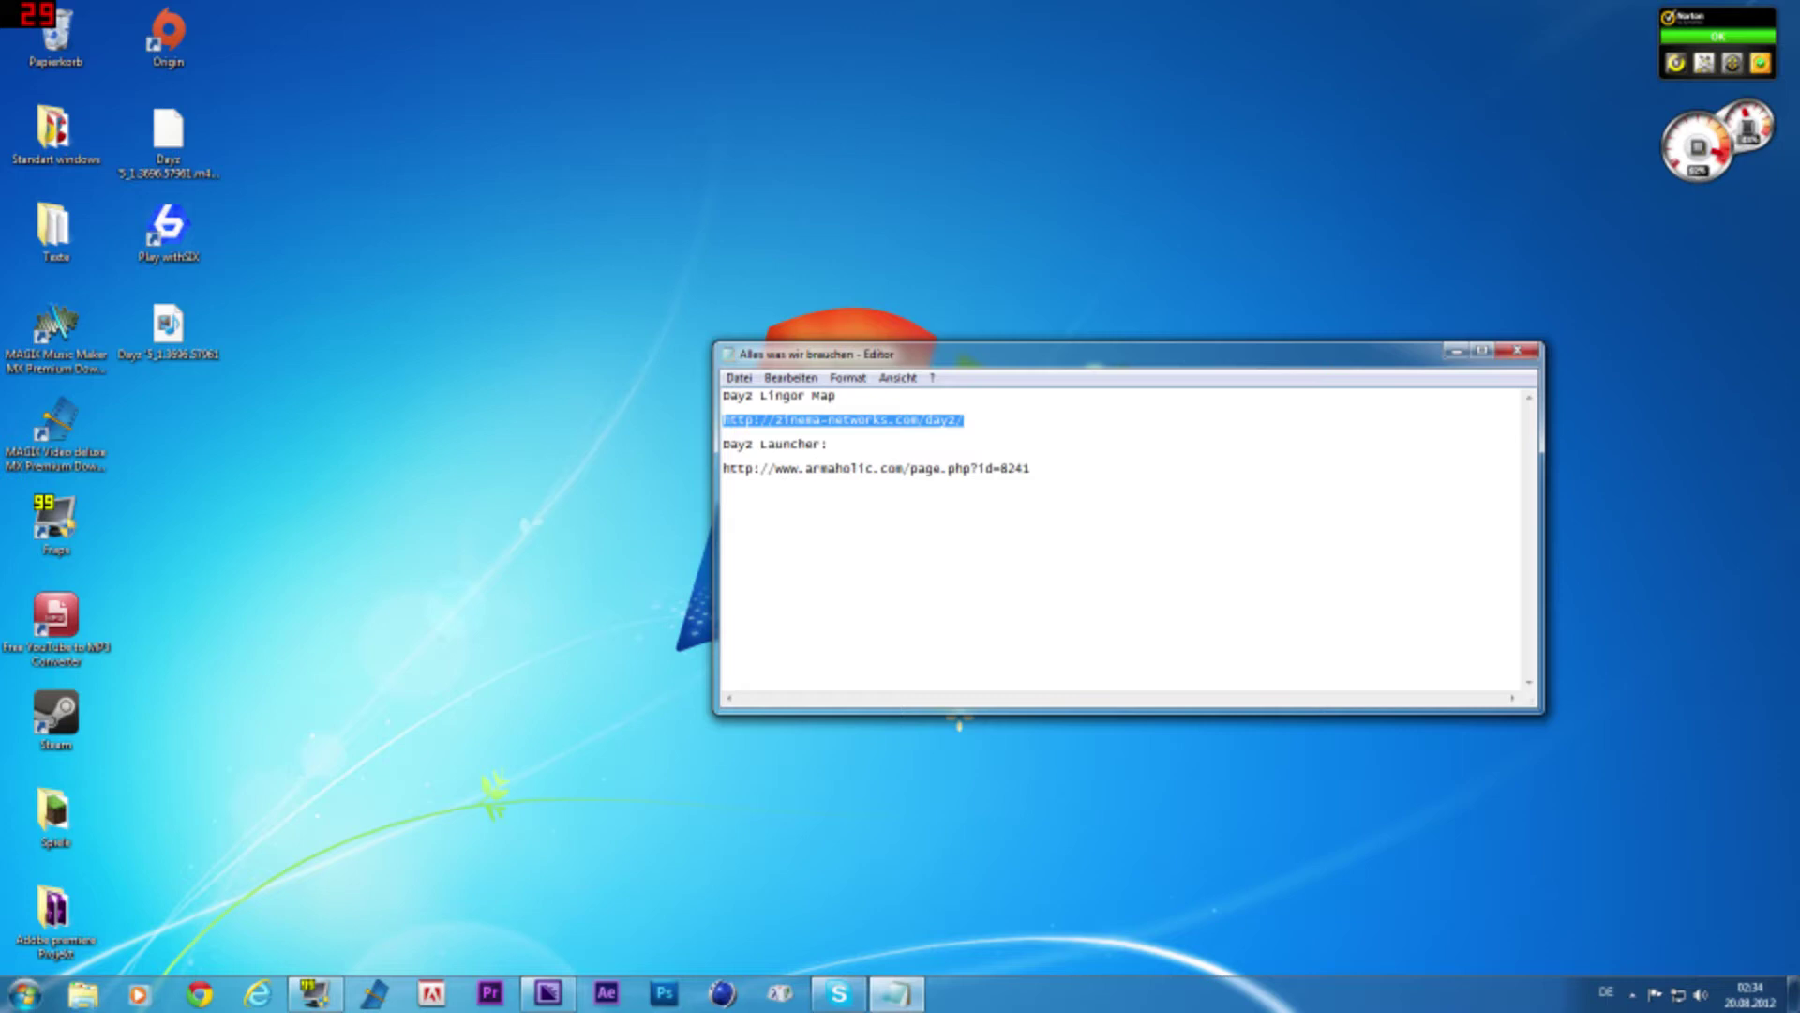
right_click(790, 417)
left_click(848, 483)
left_click(199, 994)
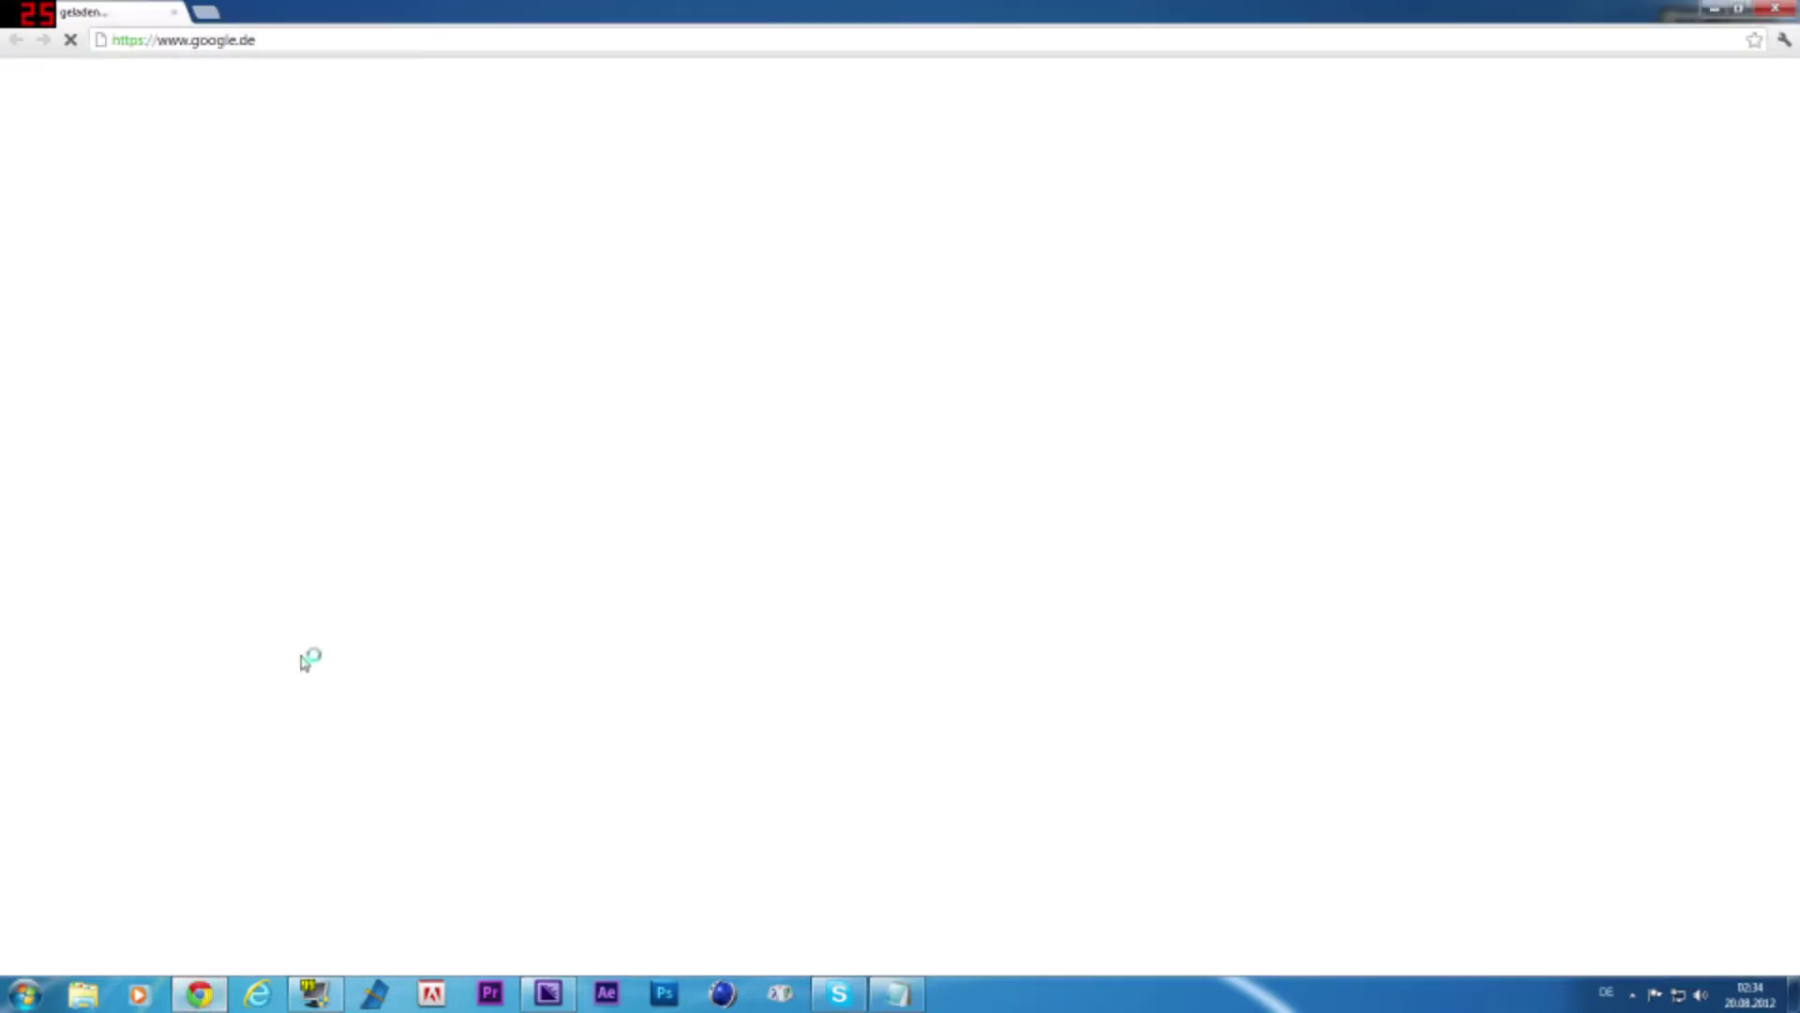
left_click(272, 40)
right_click(286, 41)
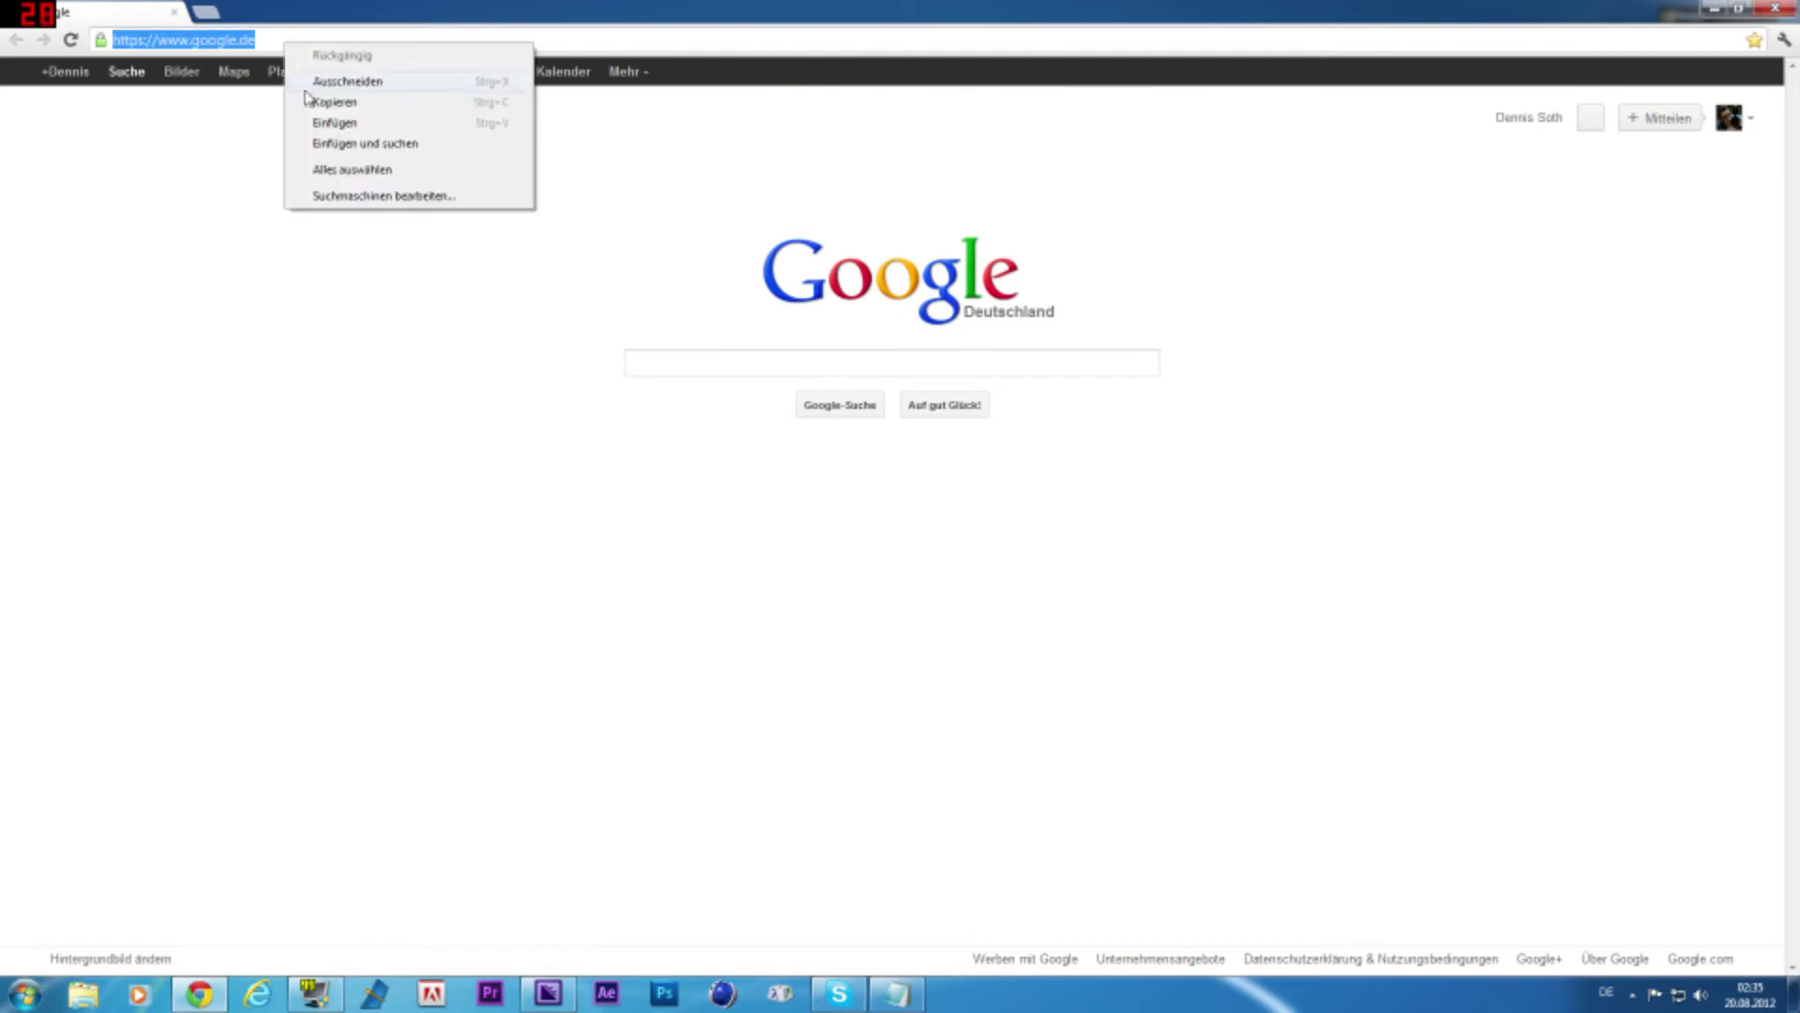
left_click(335, 123)
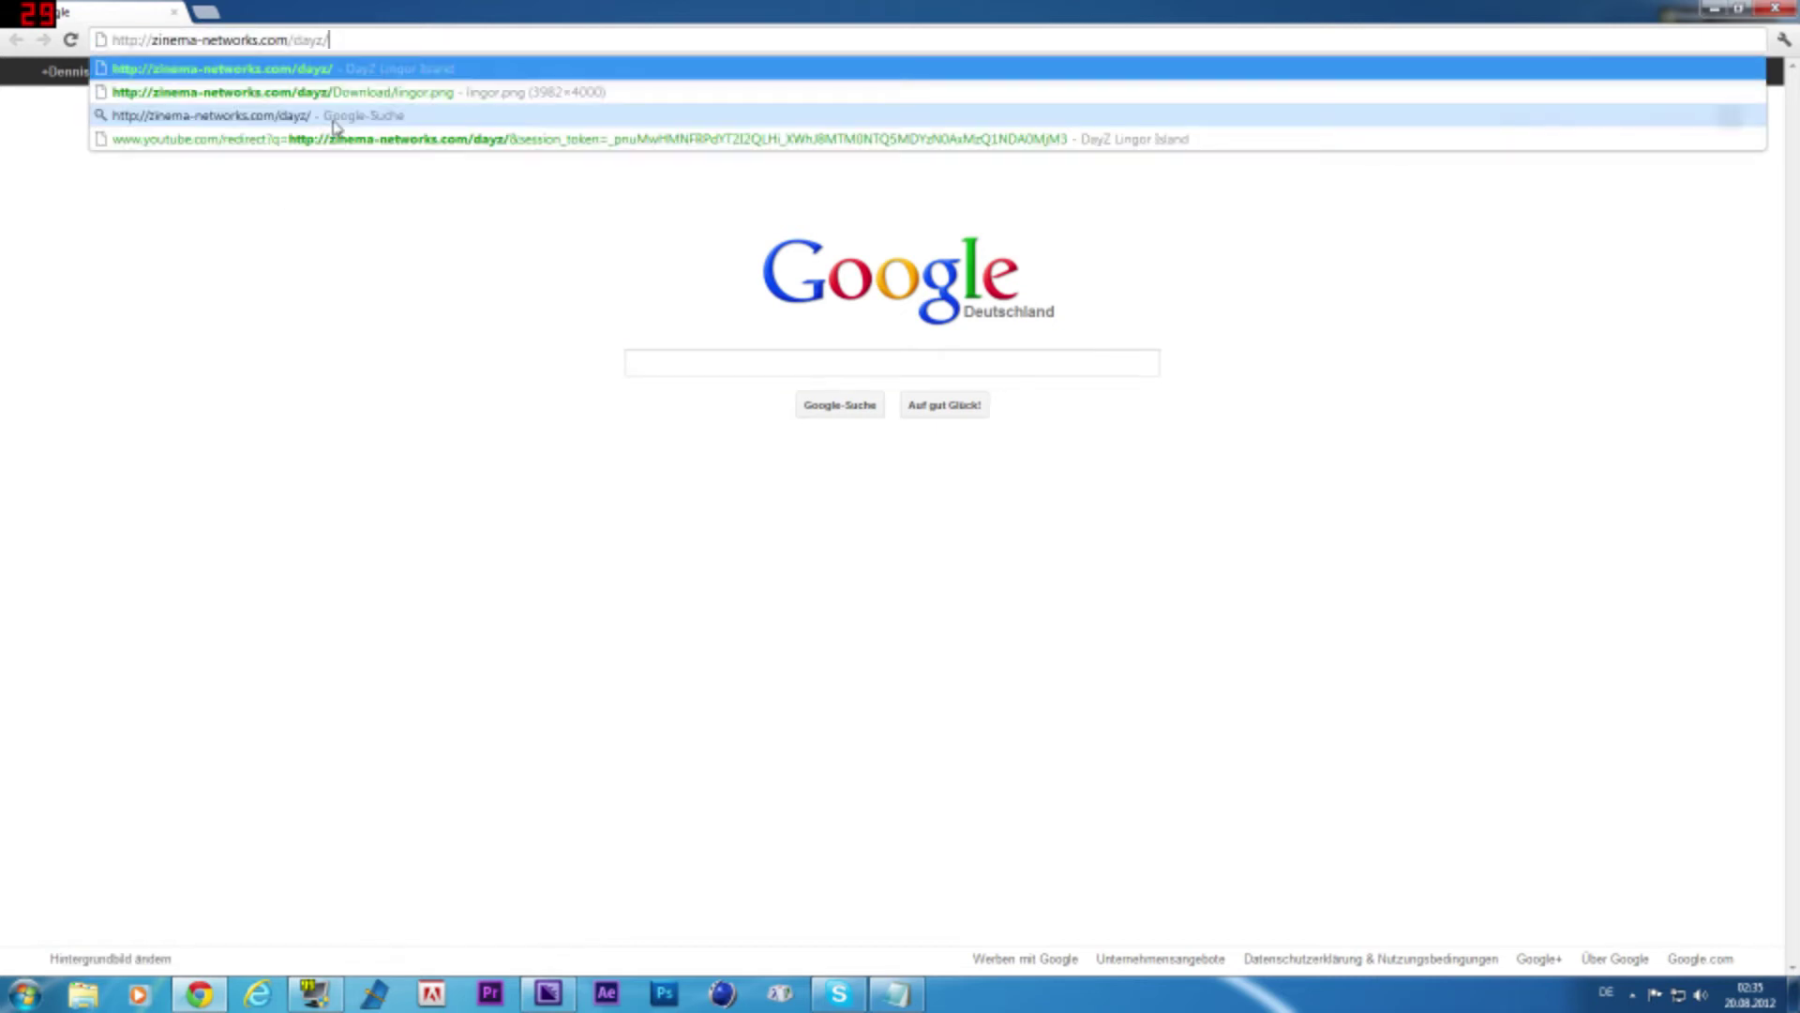
key("Return")
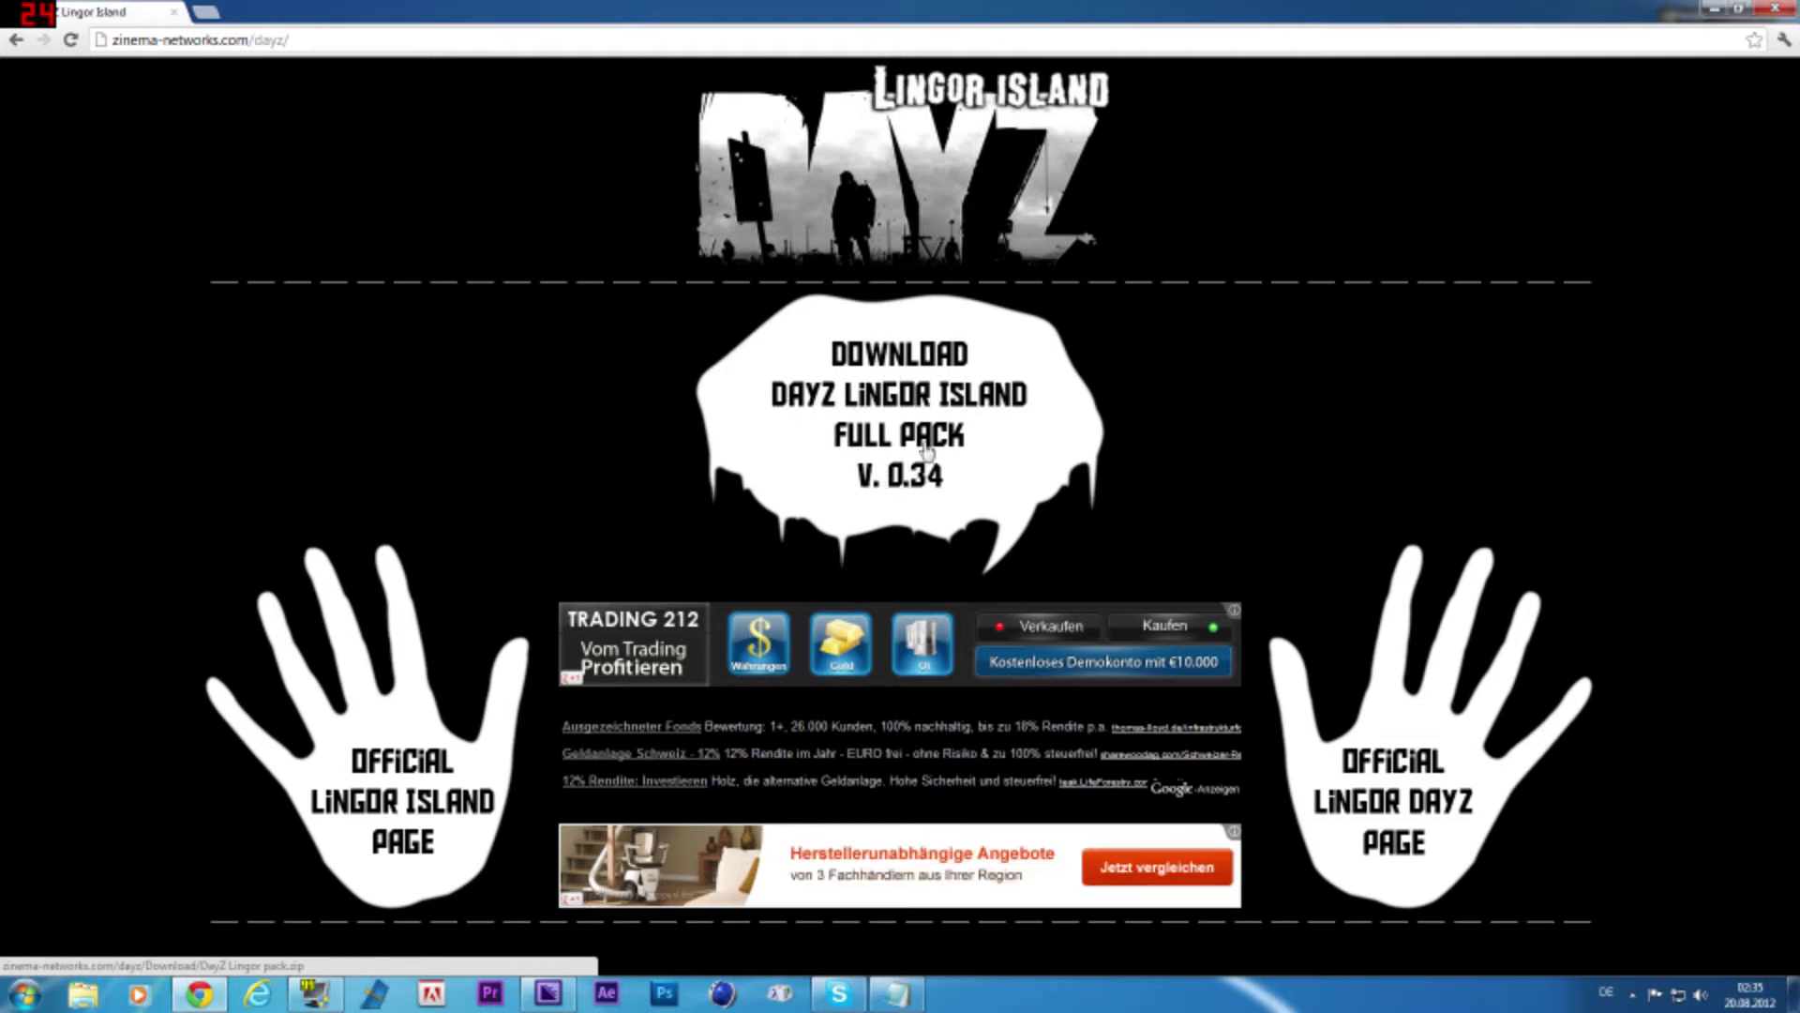
Start downloading the DayZ Lingor Island Full Pack v. 0.34 and cancel the download
left_click(892, 412)
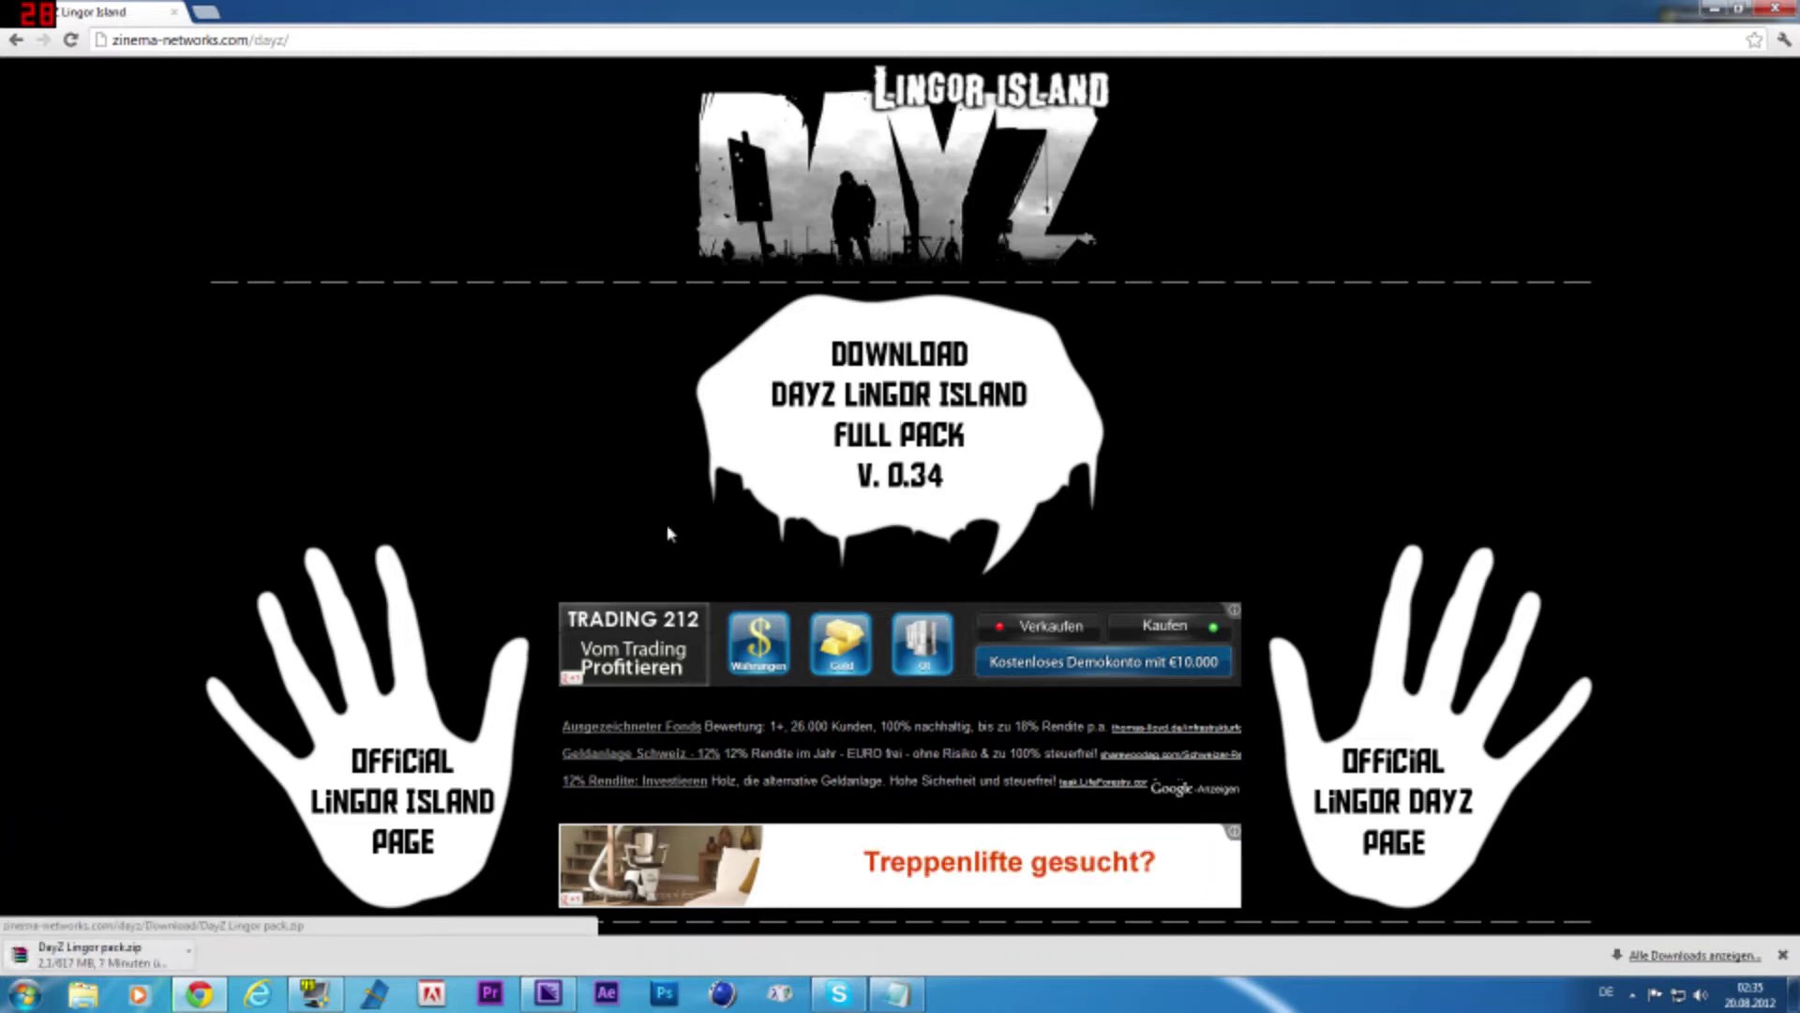
left_click(188, 957)
left_click(242, 926)
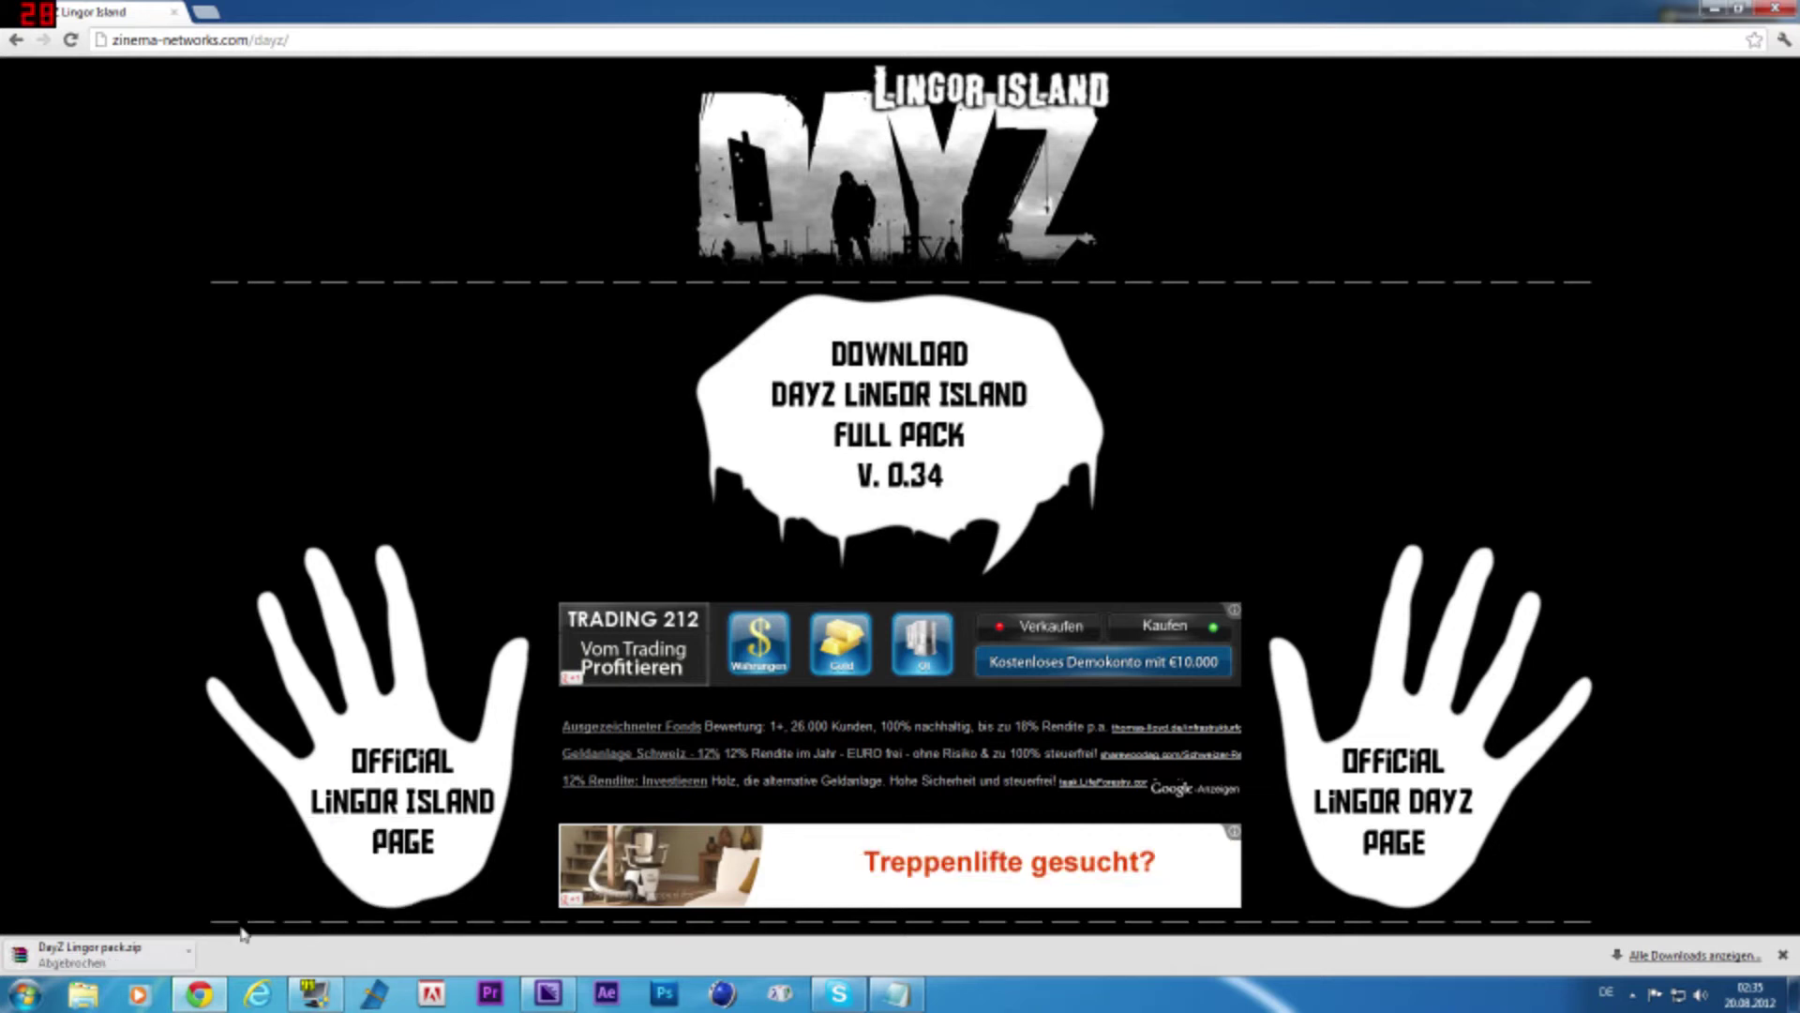
Return to the note with the links and copy the DayZ Launcher address
left_click(1716, 9)
left_click_drag(1032, 469, 722, 468)
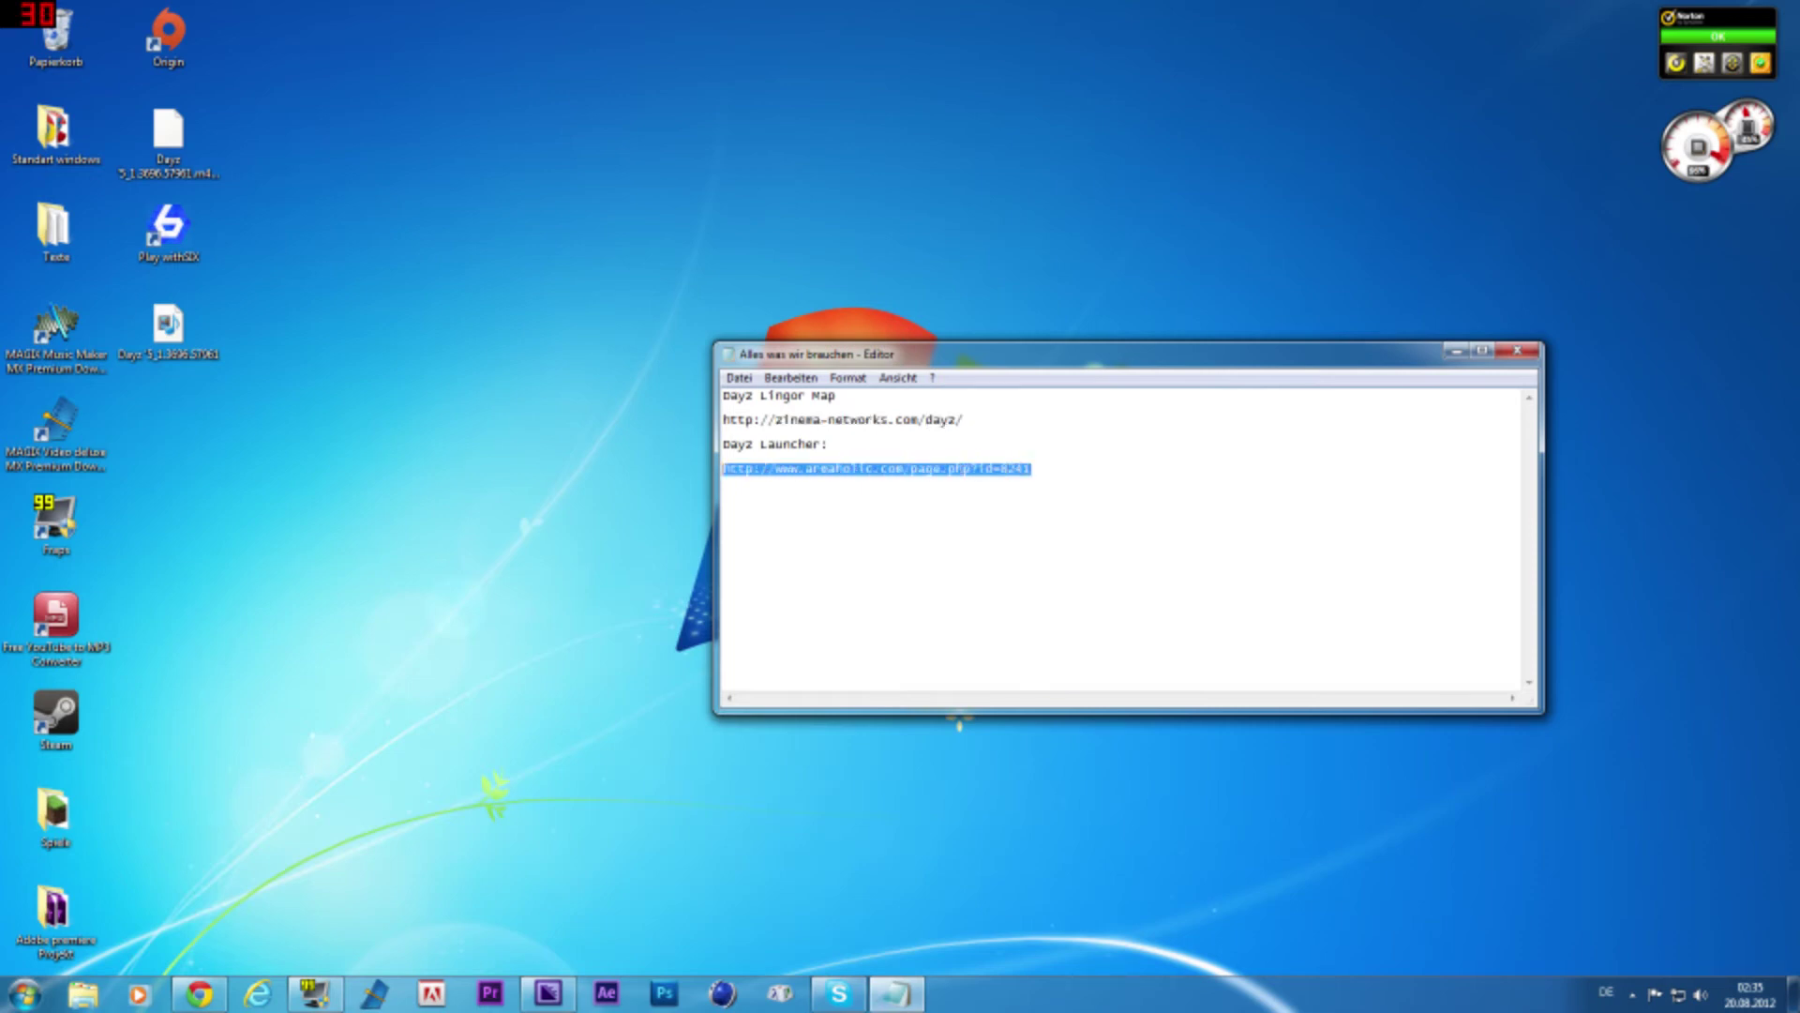
right_click(815, 466)
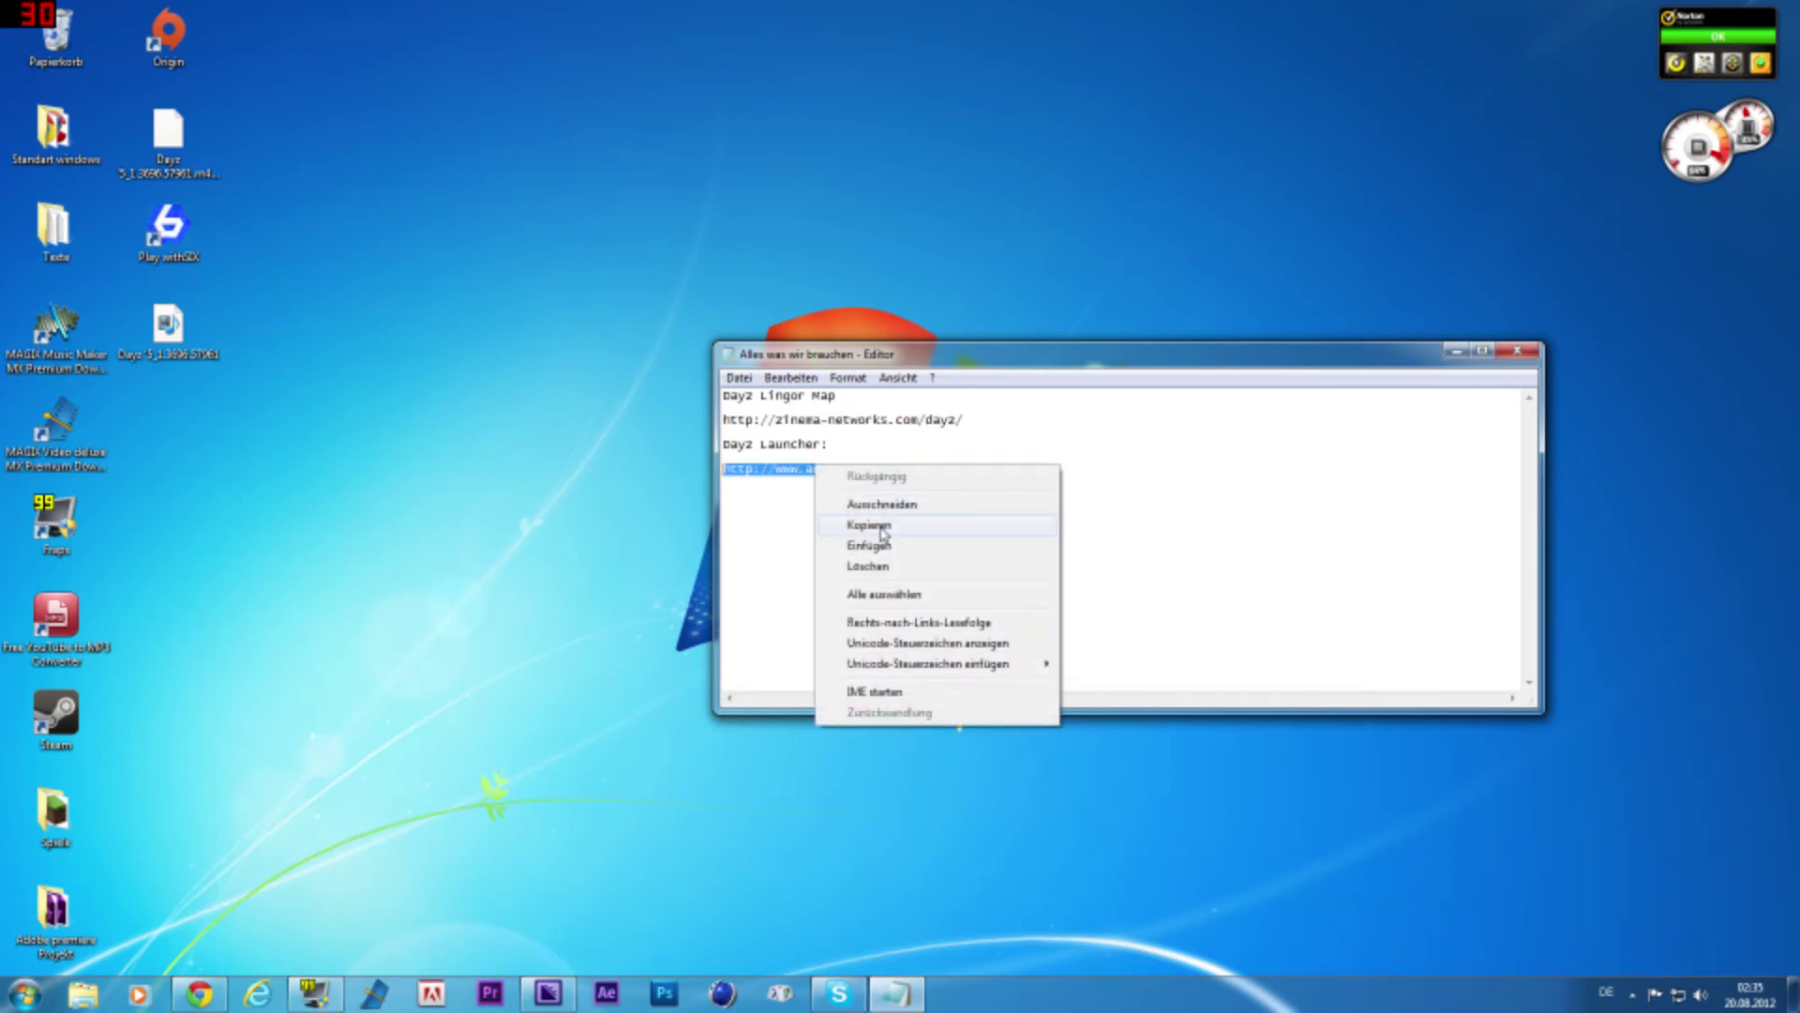
left_click(881, 532)
left_click(215, 984)
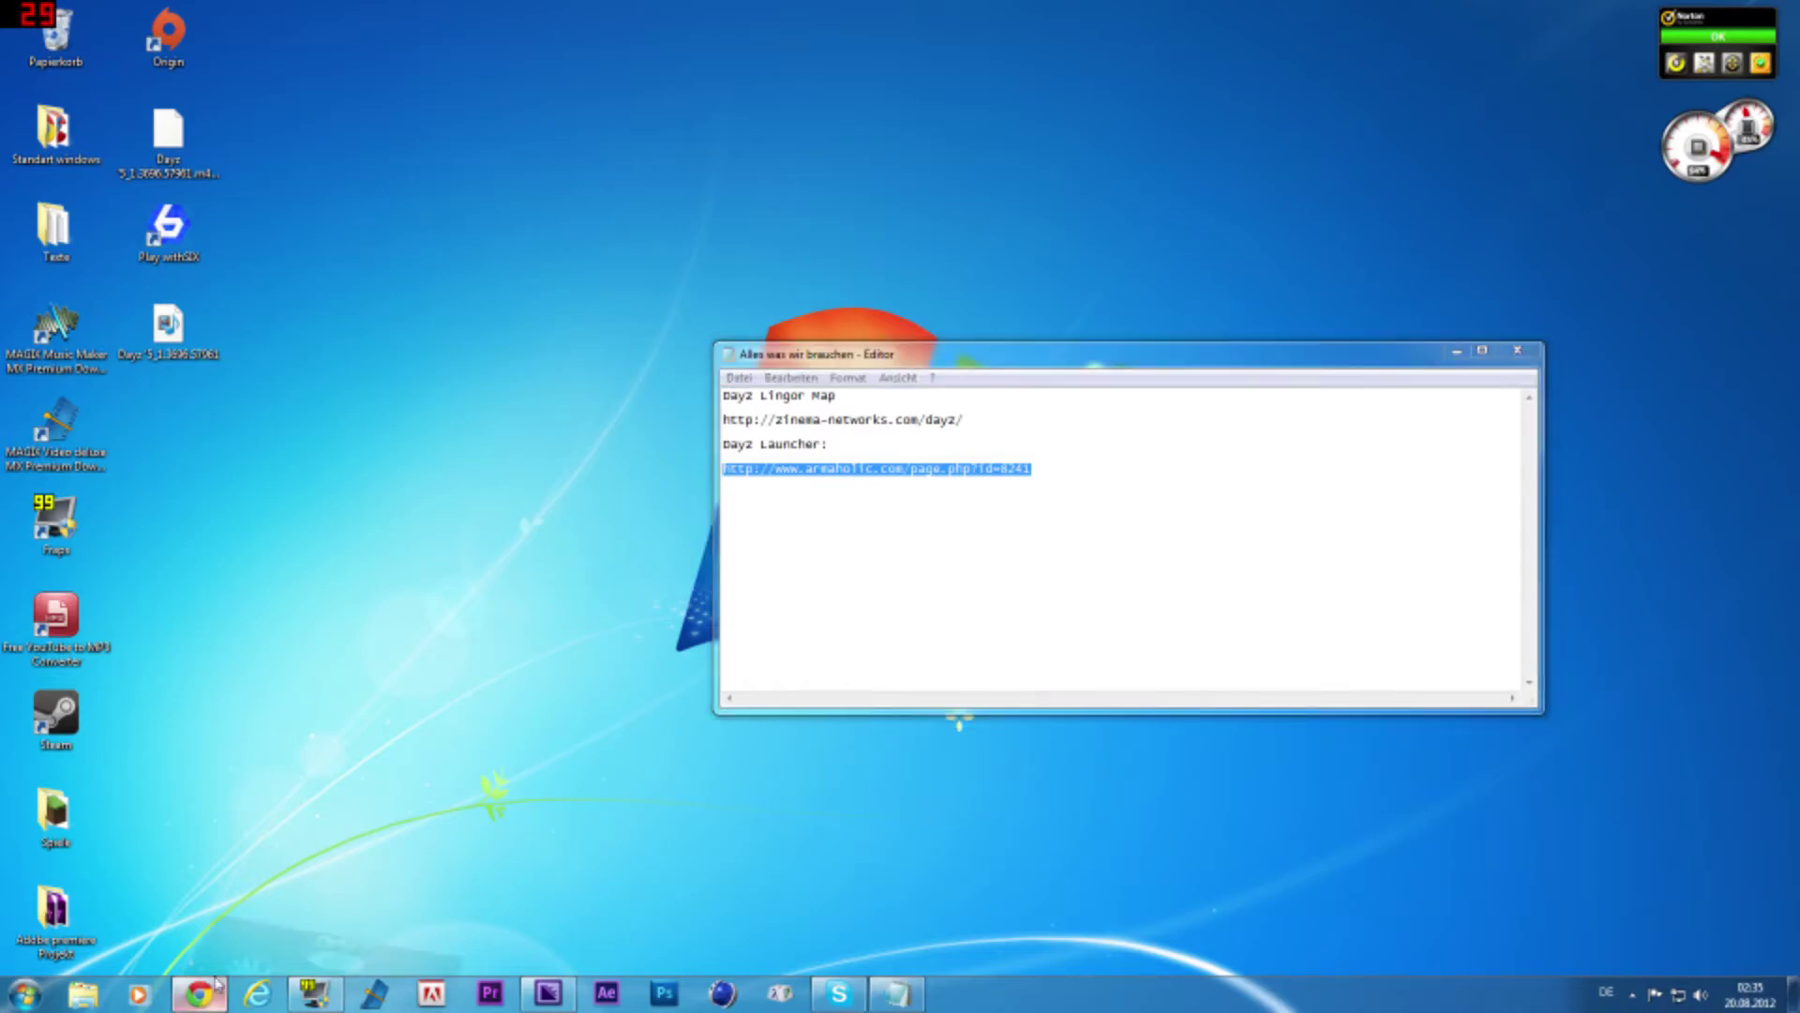
left_click_drag(290, 40, 113, 41)
right_click(474, 40)
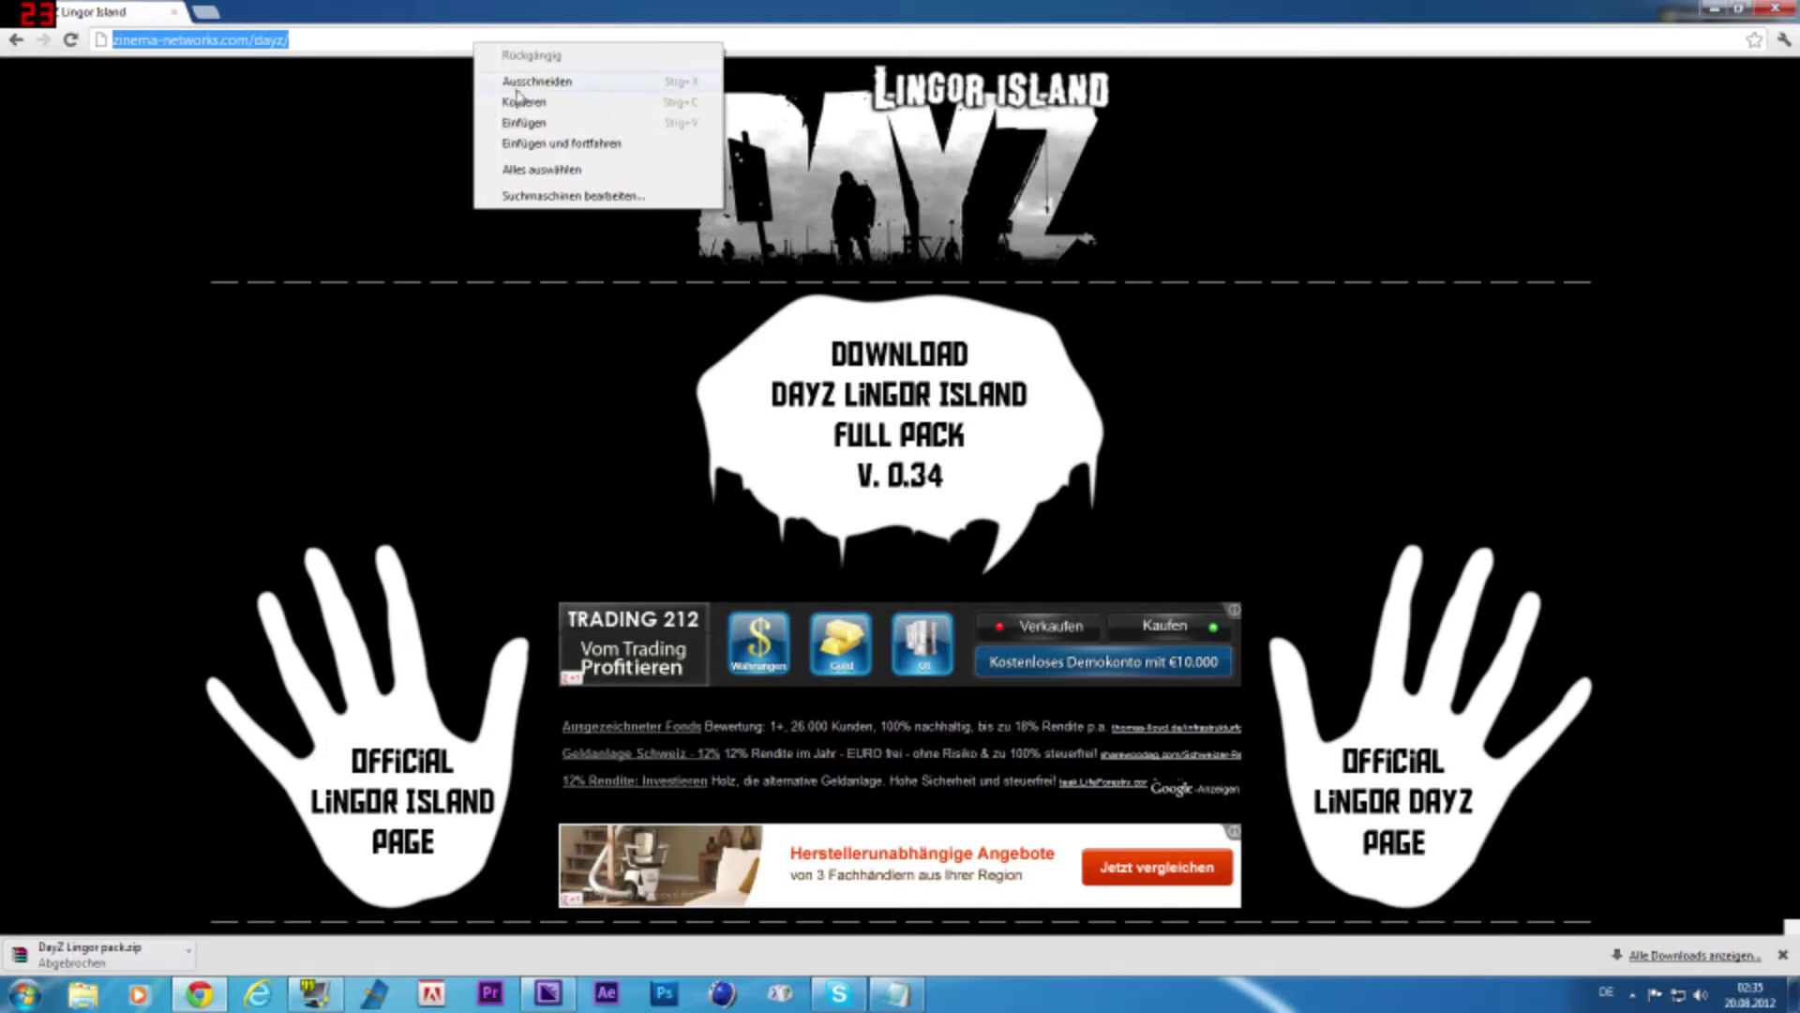
left_click(524, 122)
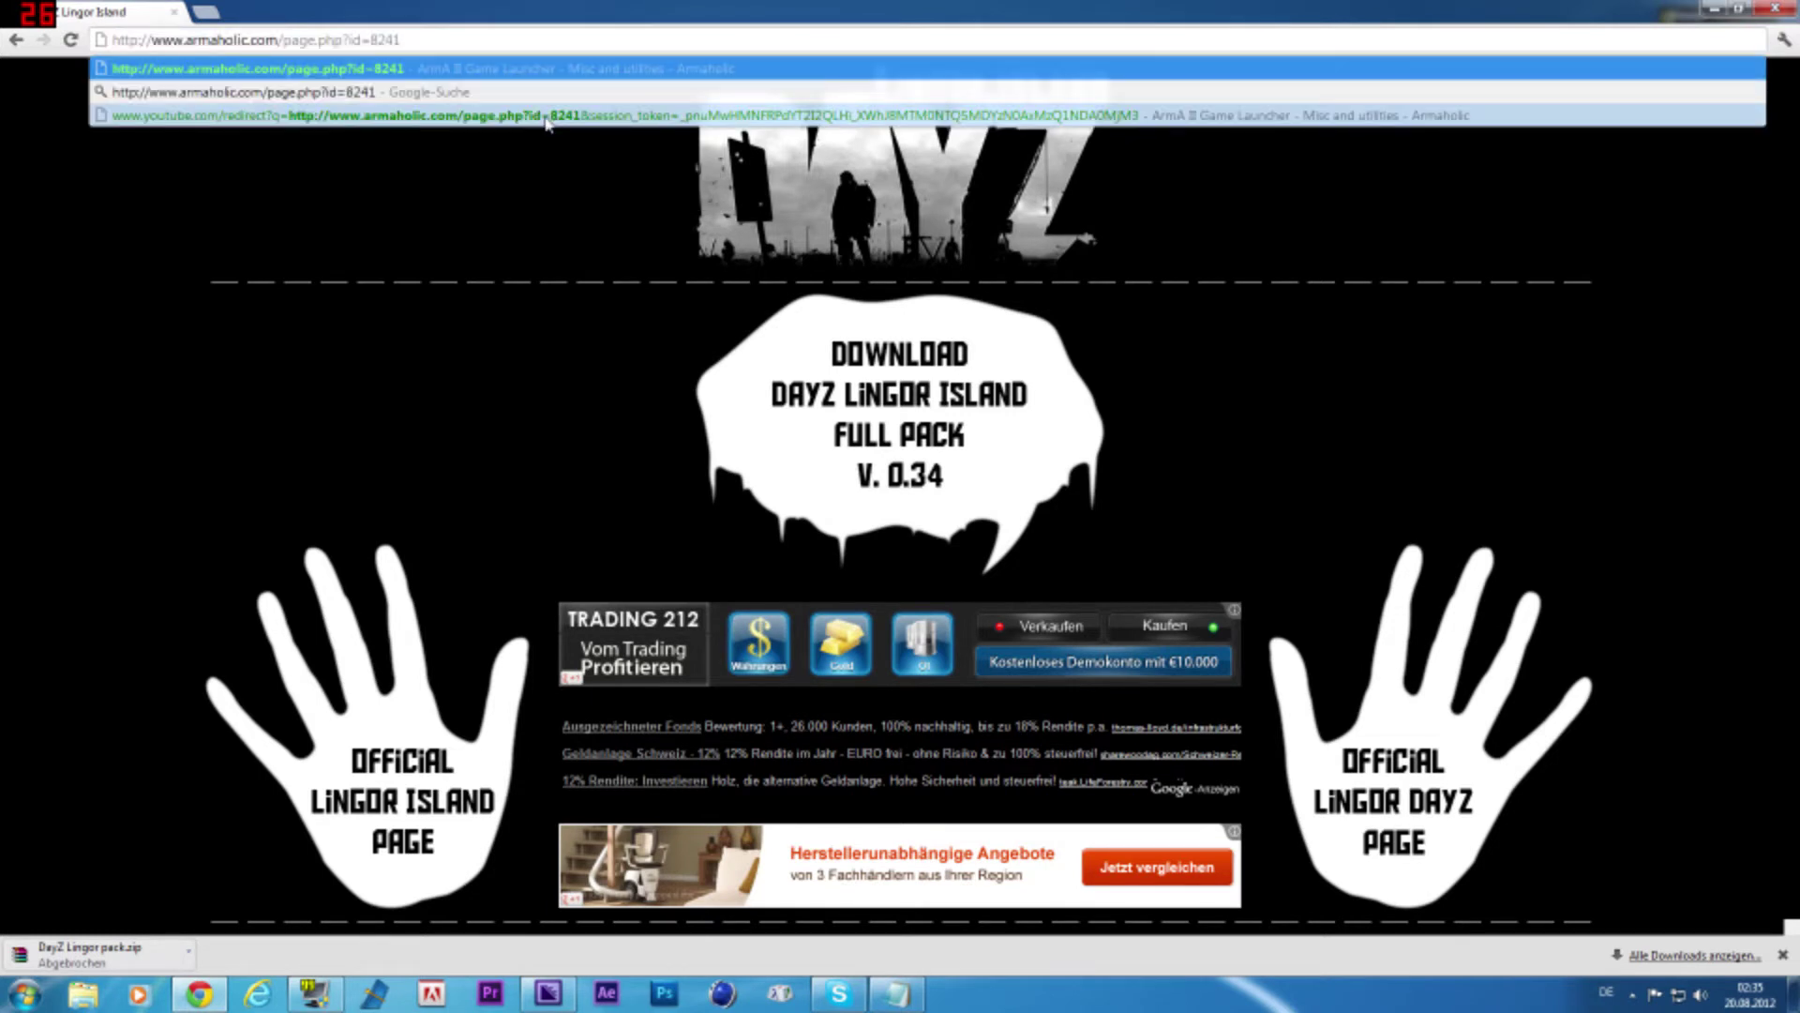
key("Return")
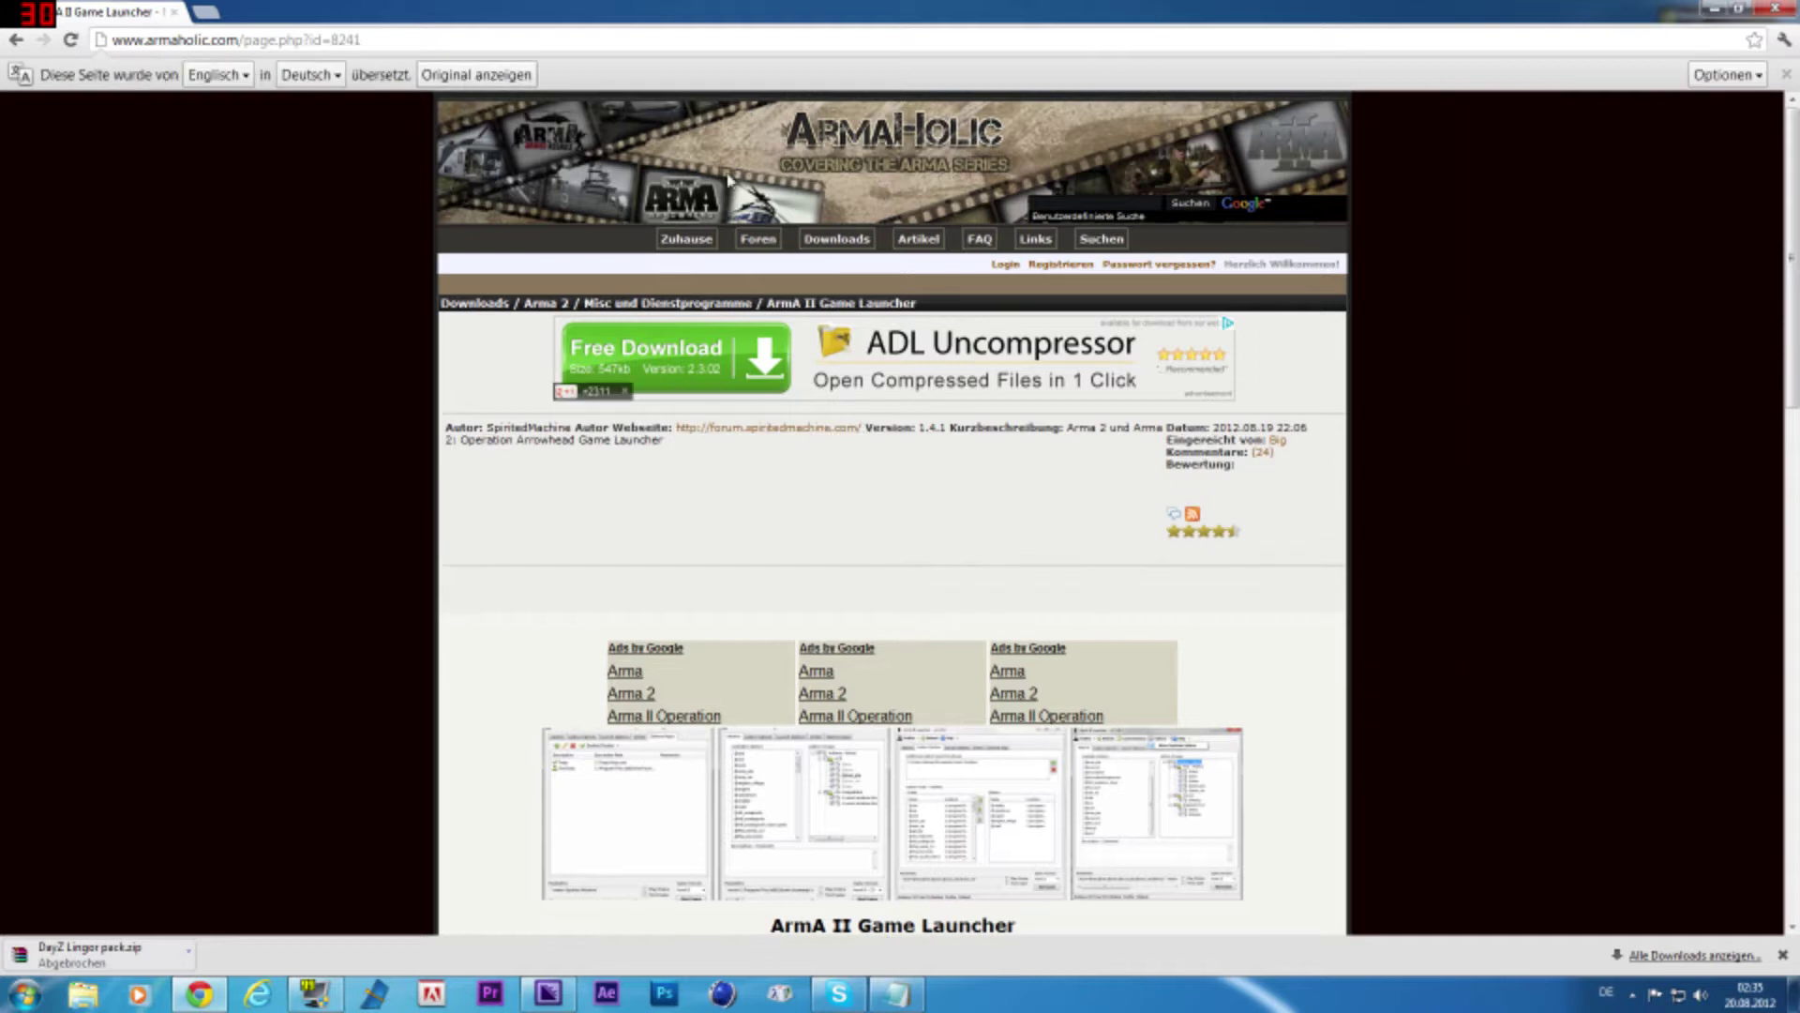
Show the launcher page in its original language and download ArmA II Game Launcher from FTP #1
left_click(476, 74)
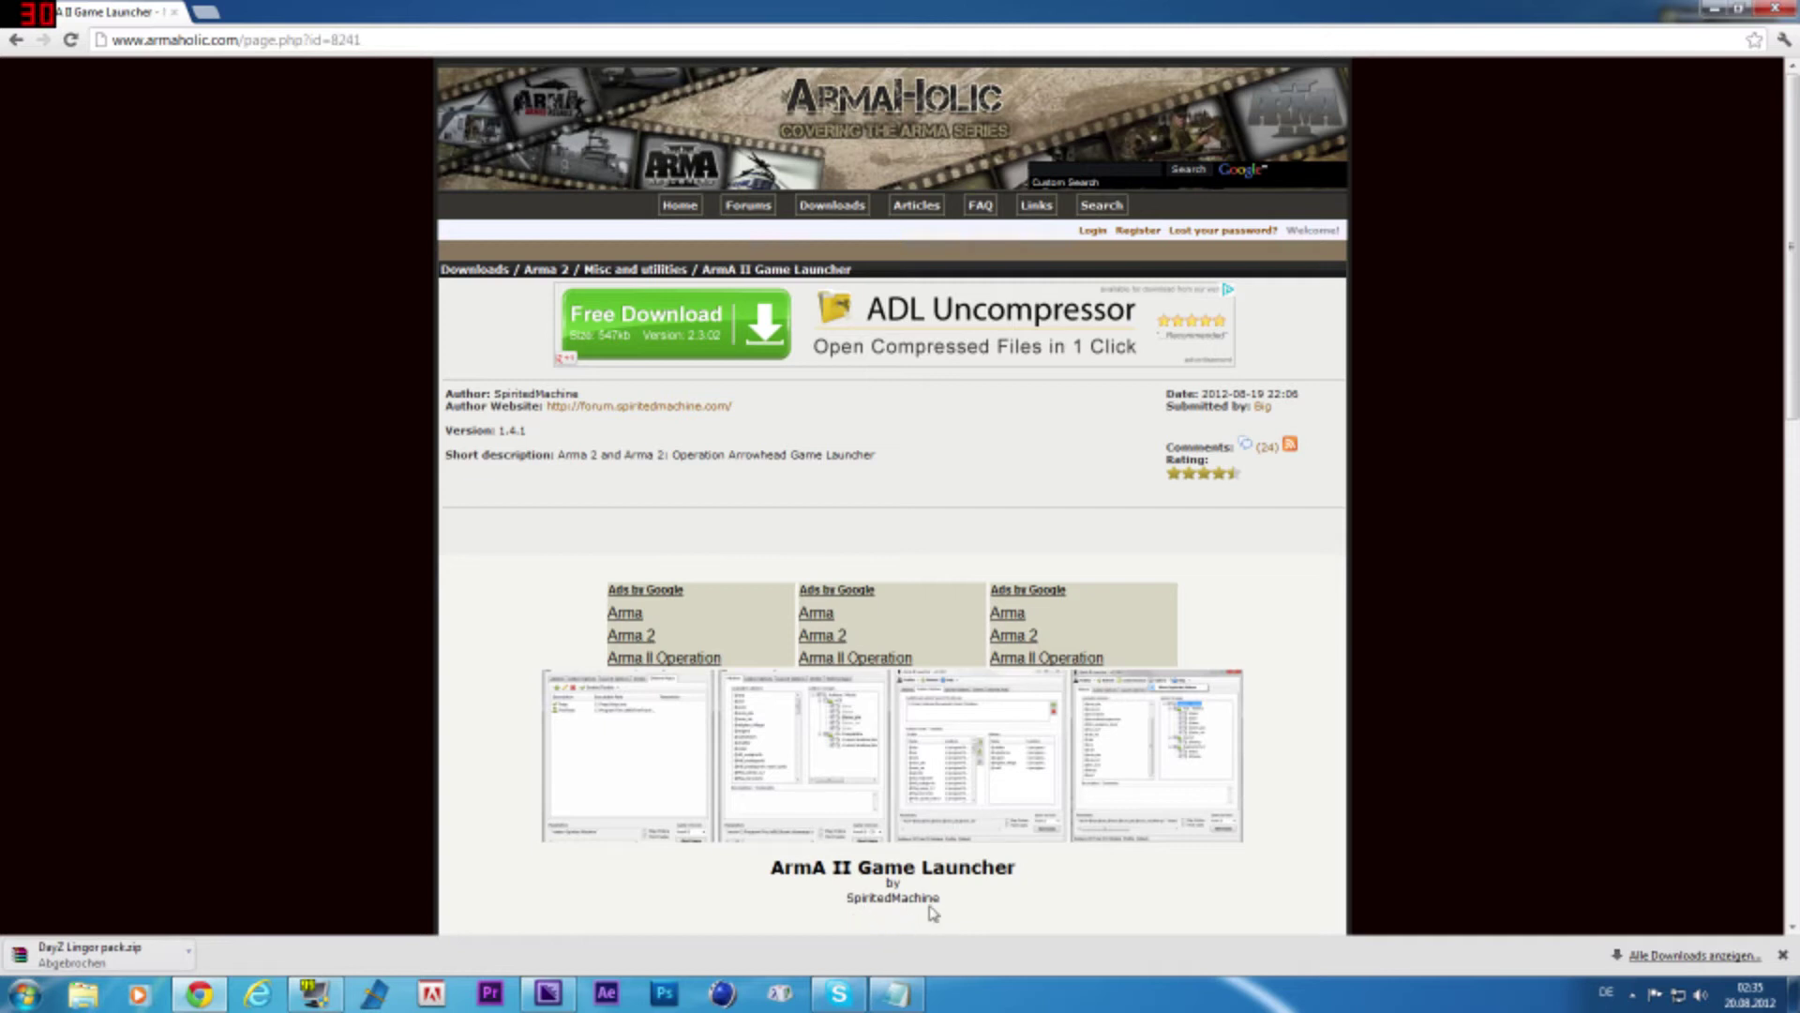
scroll(932, 913, "down", 5)
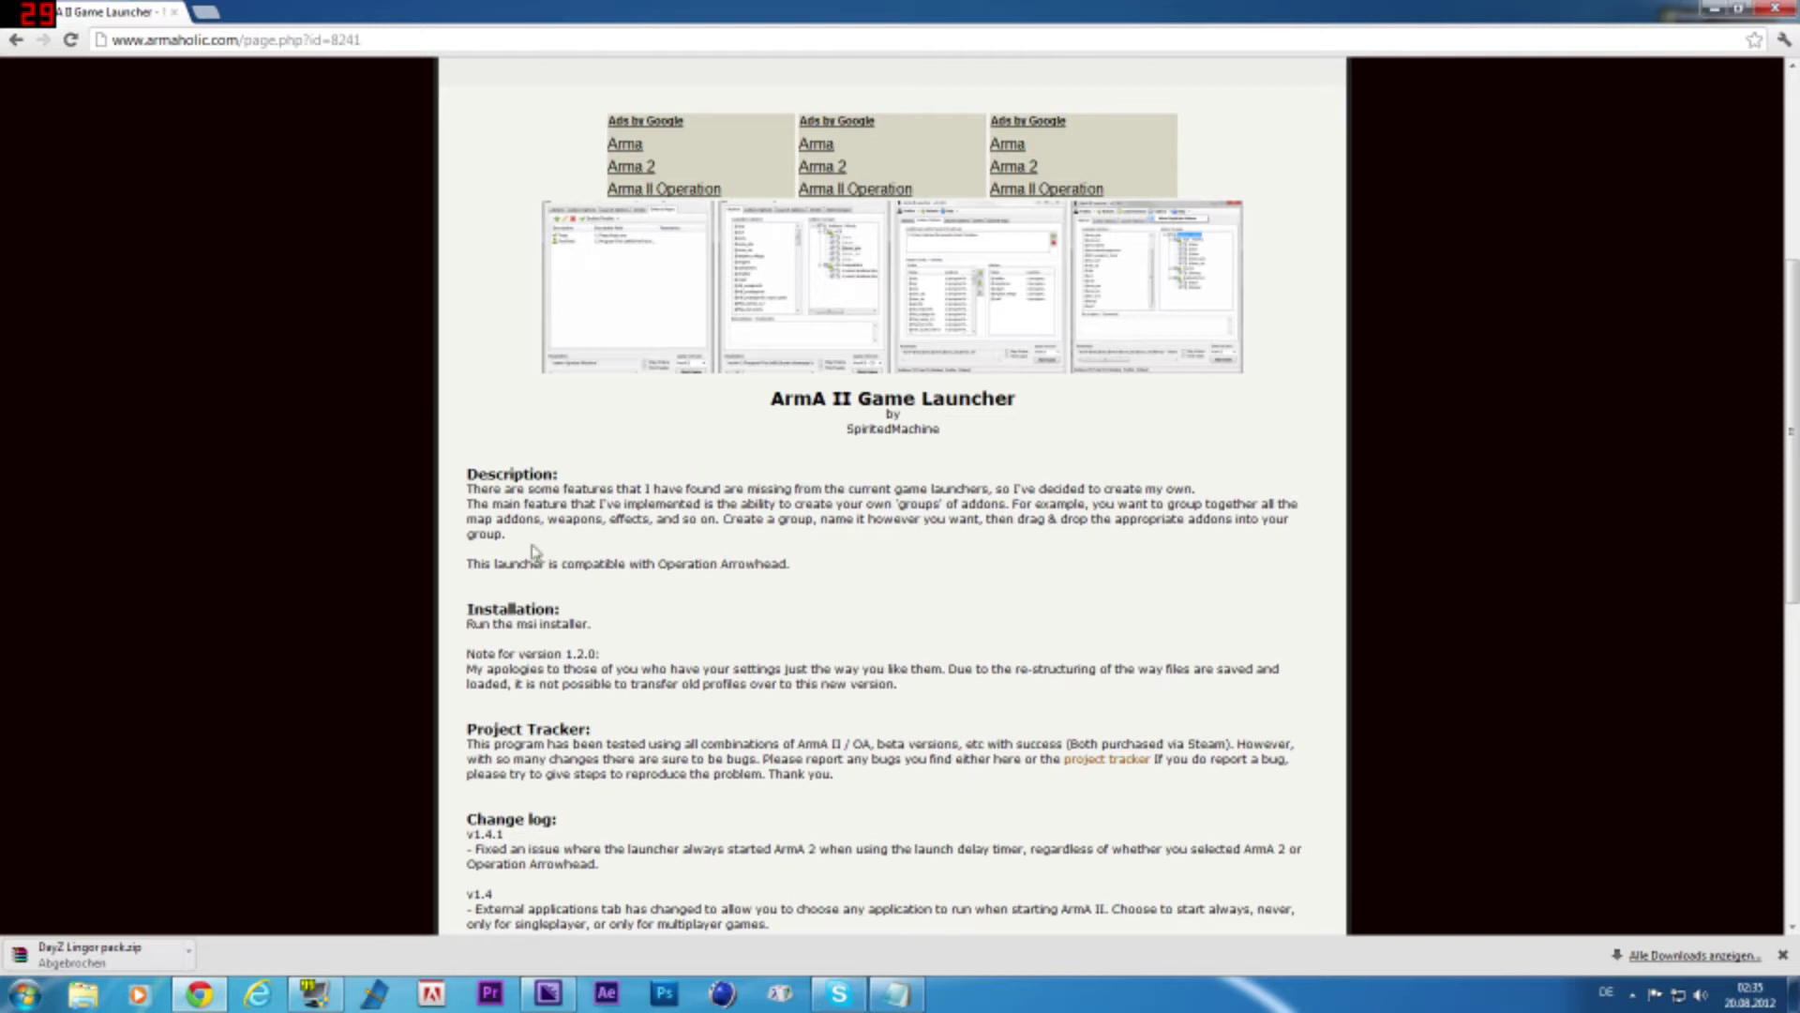
scroll(532, 552, "down", 2)
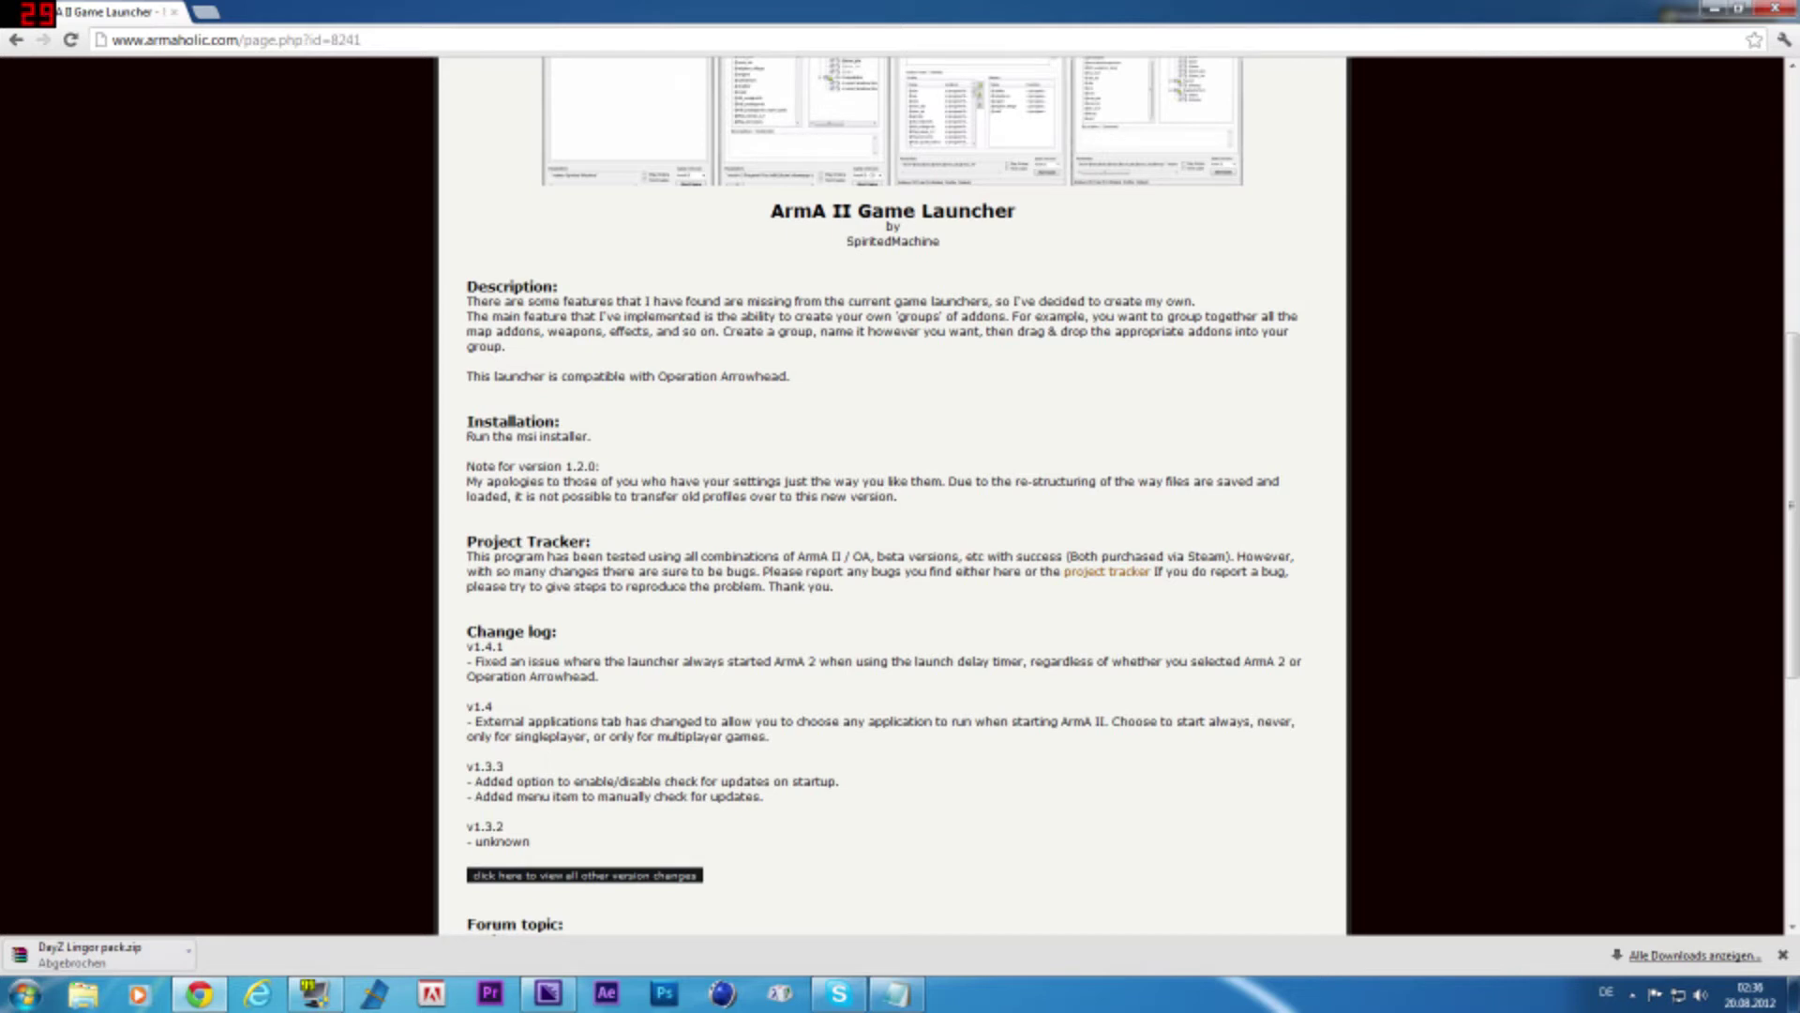
scroll(708, 647, "down", 6)
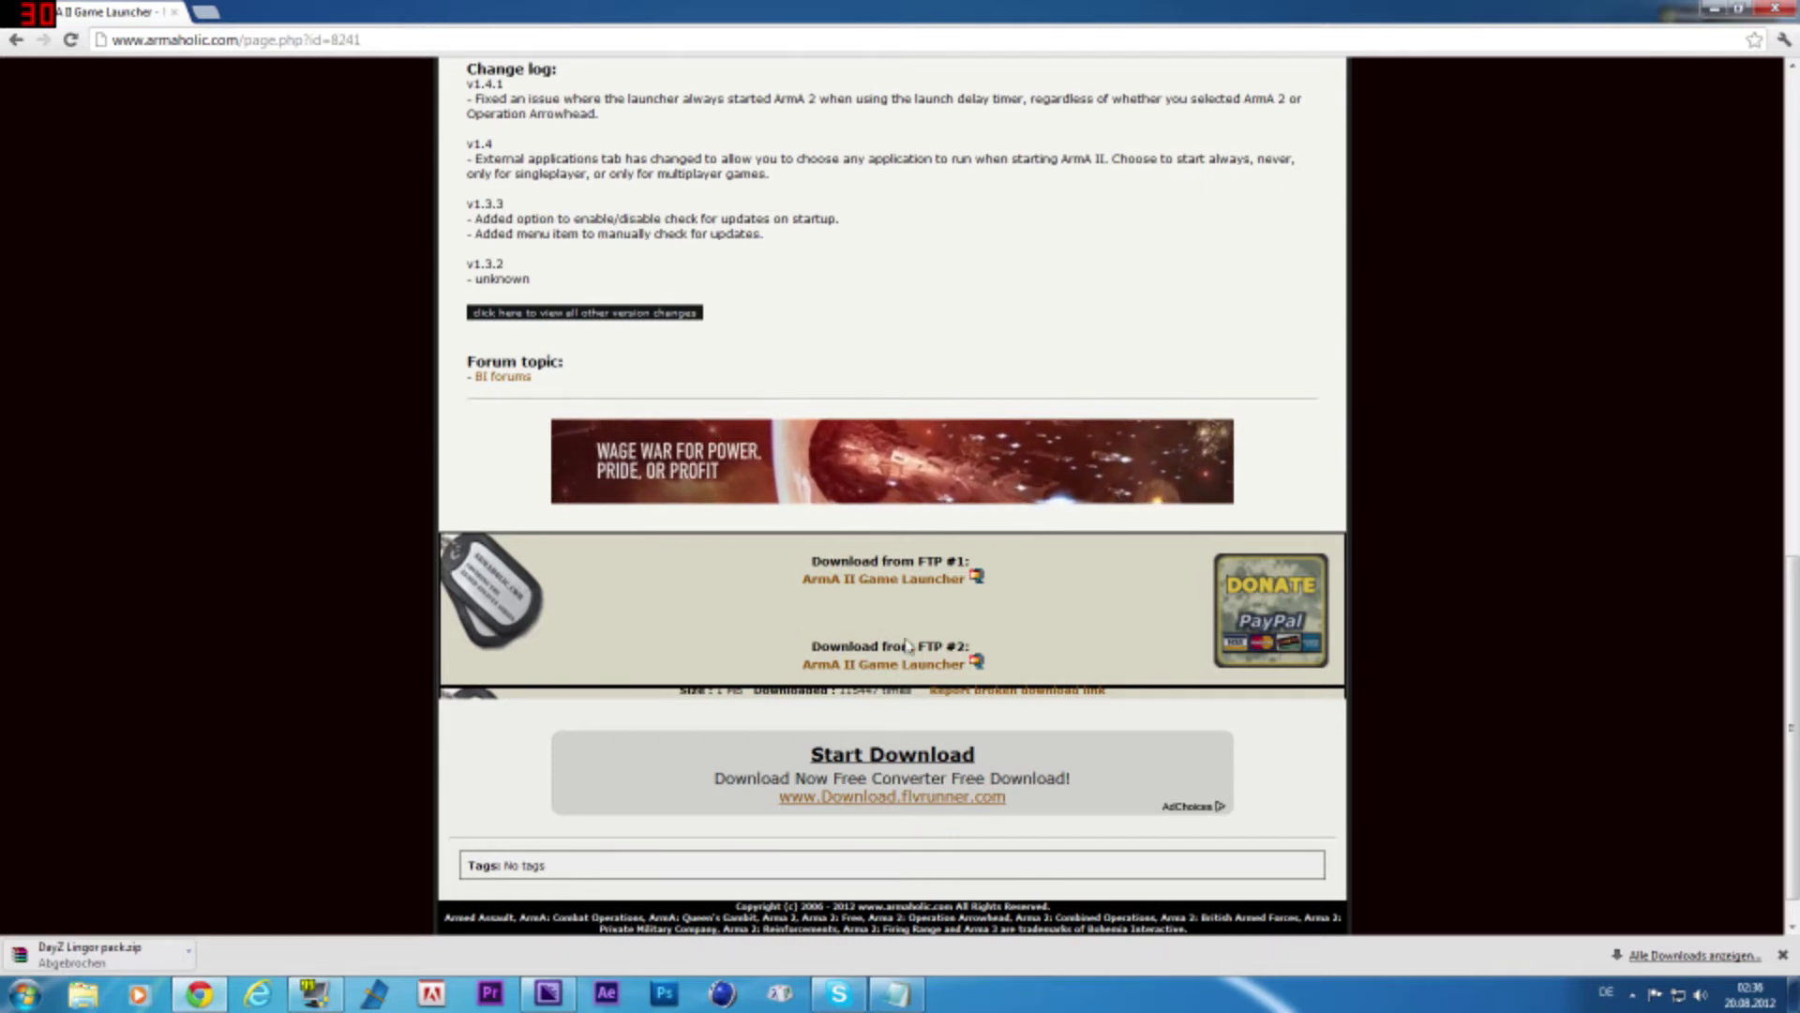
left_click(881, 579)
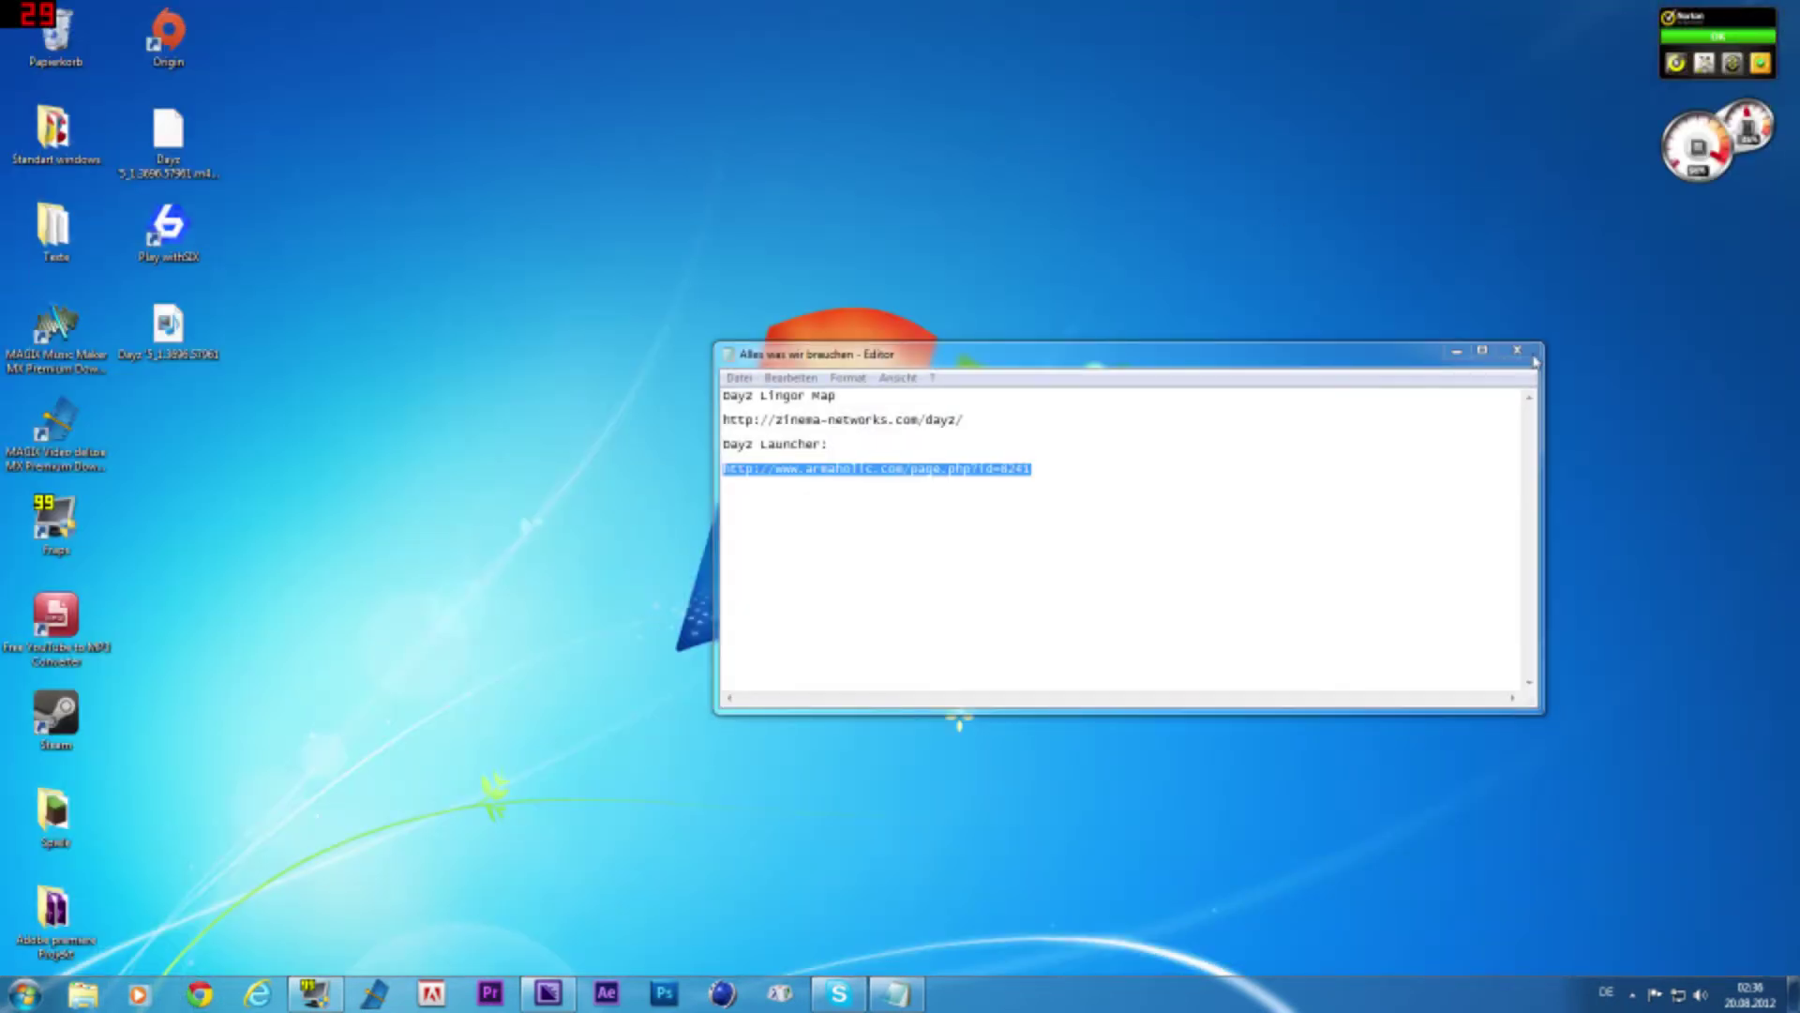
Close the note with the links and move its file to the head of the desktop's third icon column
left_click(1519, 351)
left_click_drag(843, 426, 301, 81)
left_click(723, 181)
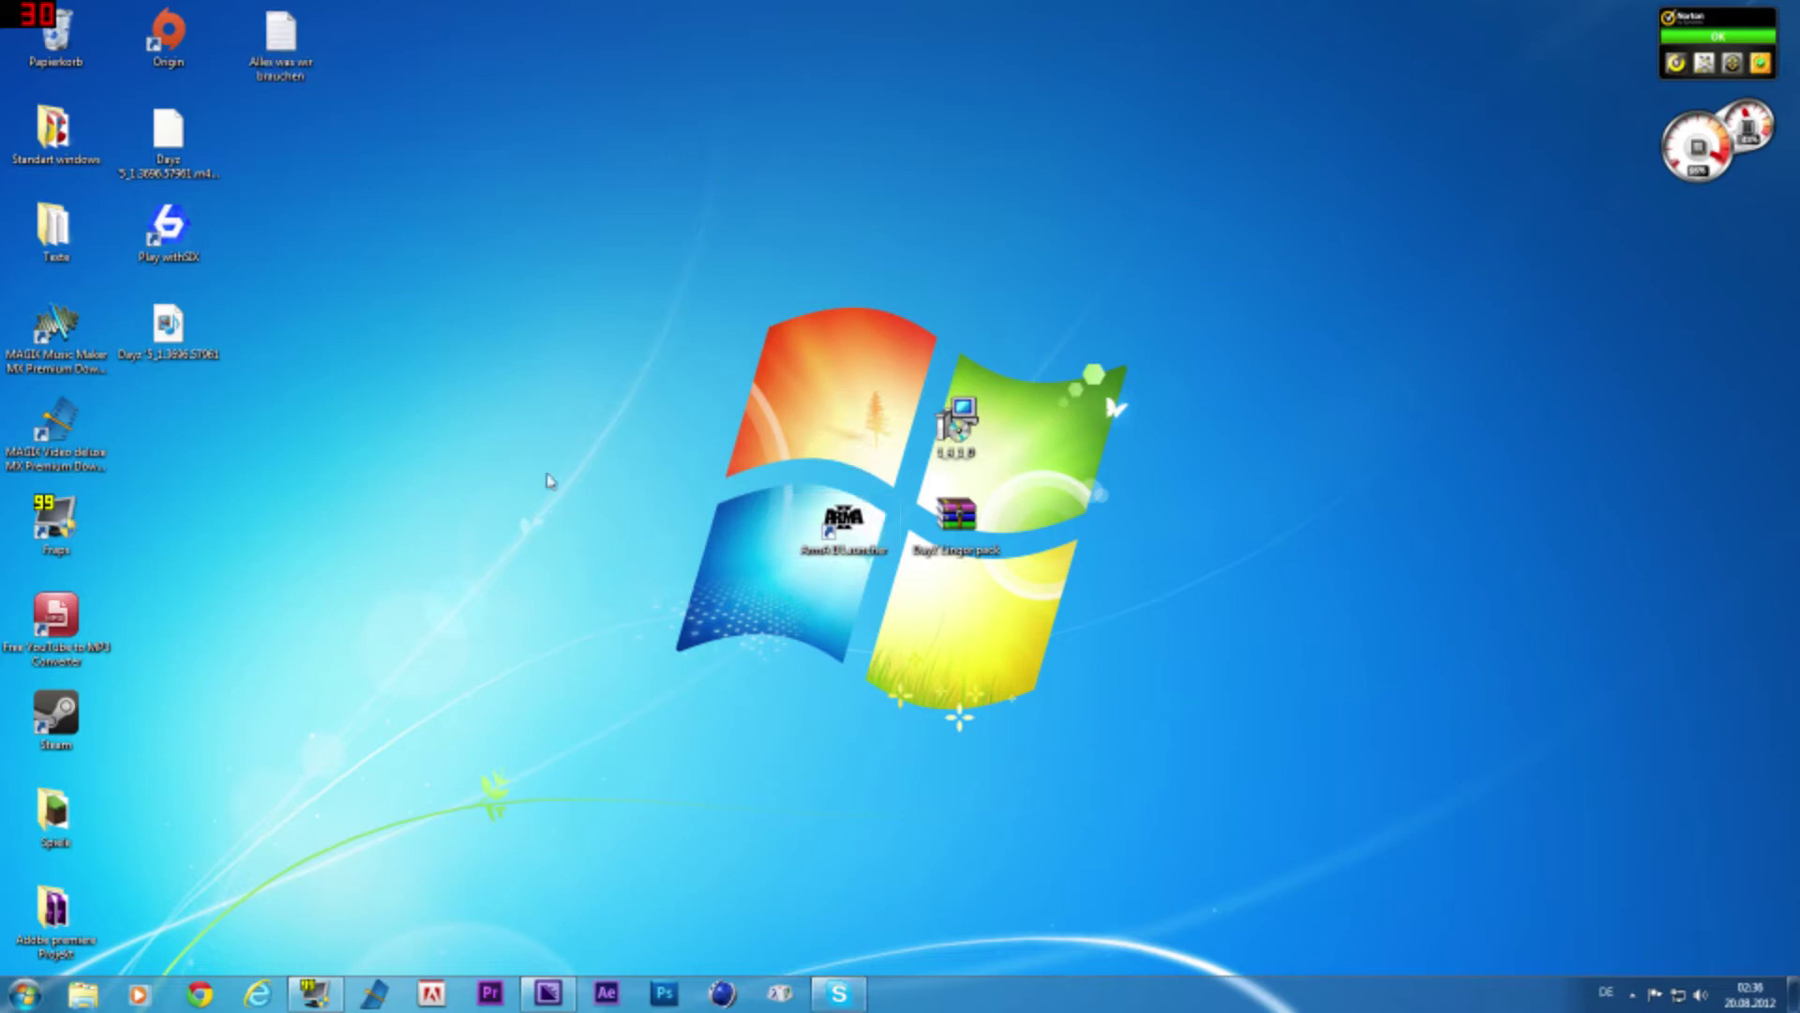
Run the ArmA II Launcher installer as far as its Modify, Repair or Remove page and cancel the setup
left_click_drag(975, 426, 628, 515)
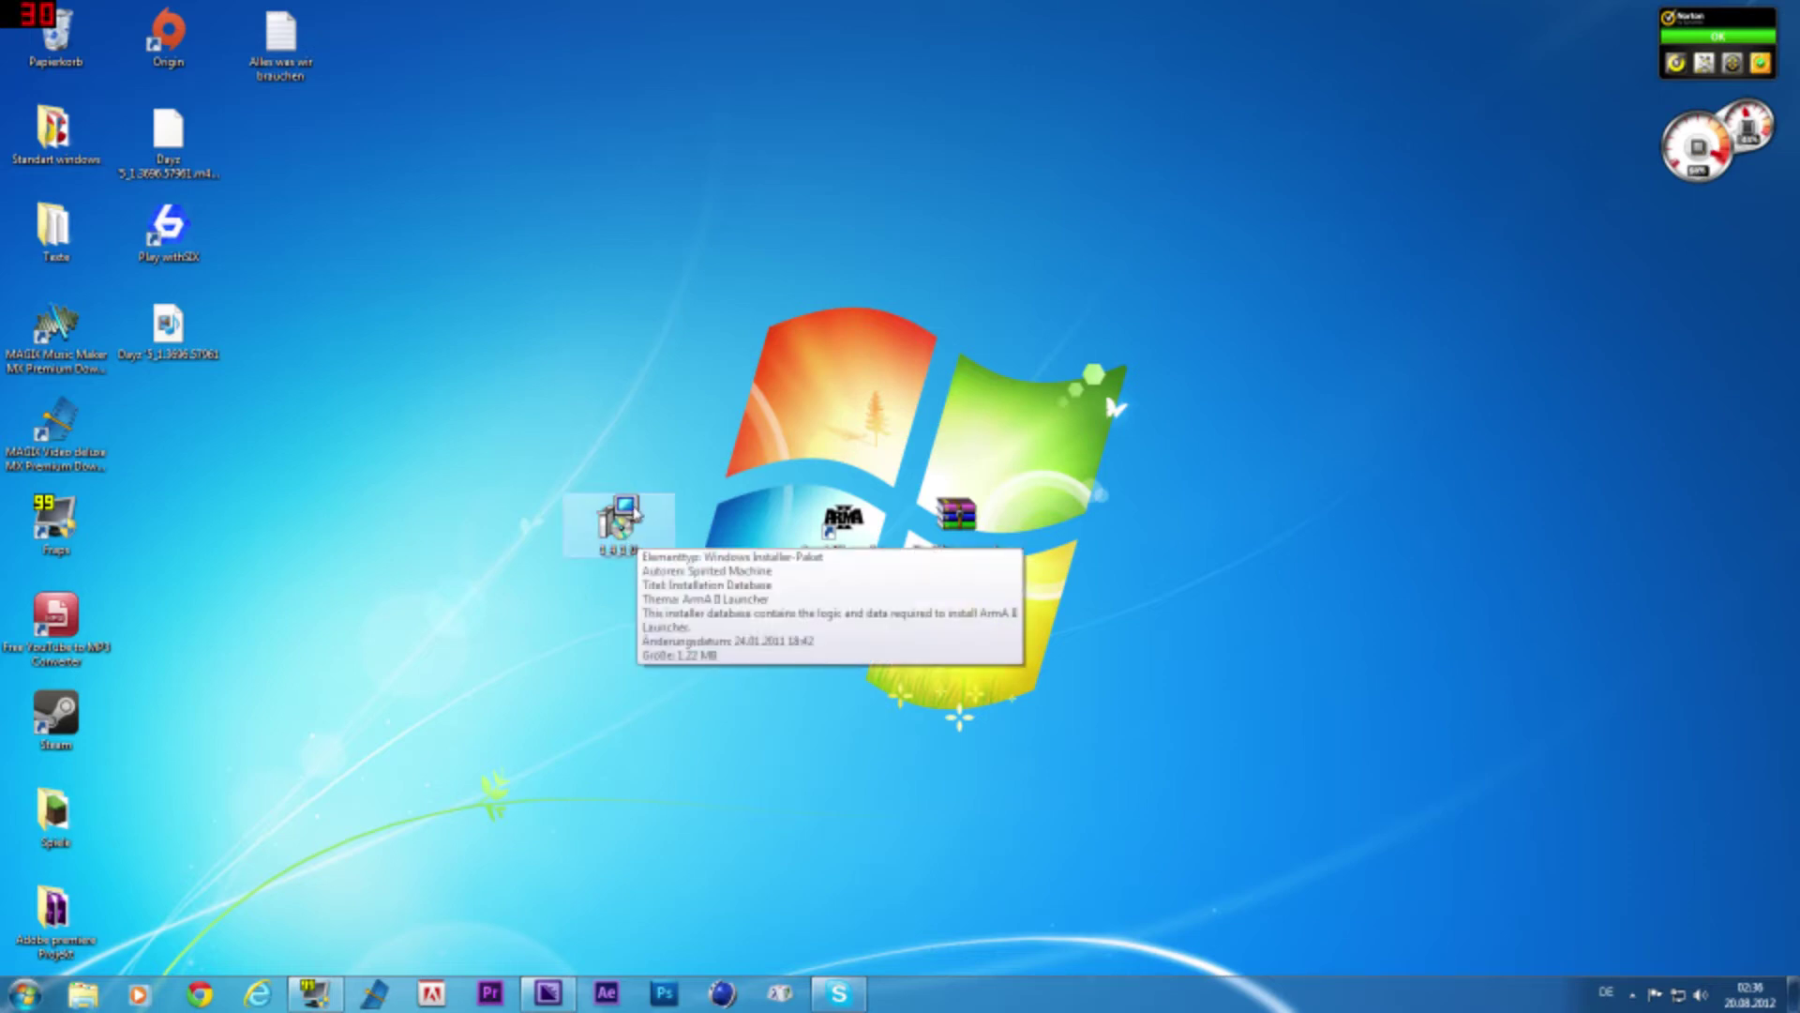
double_click(614, 529)
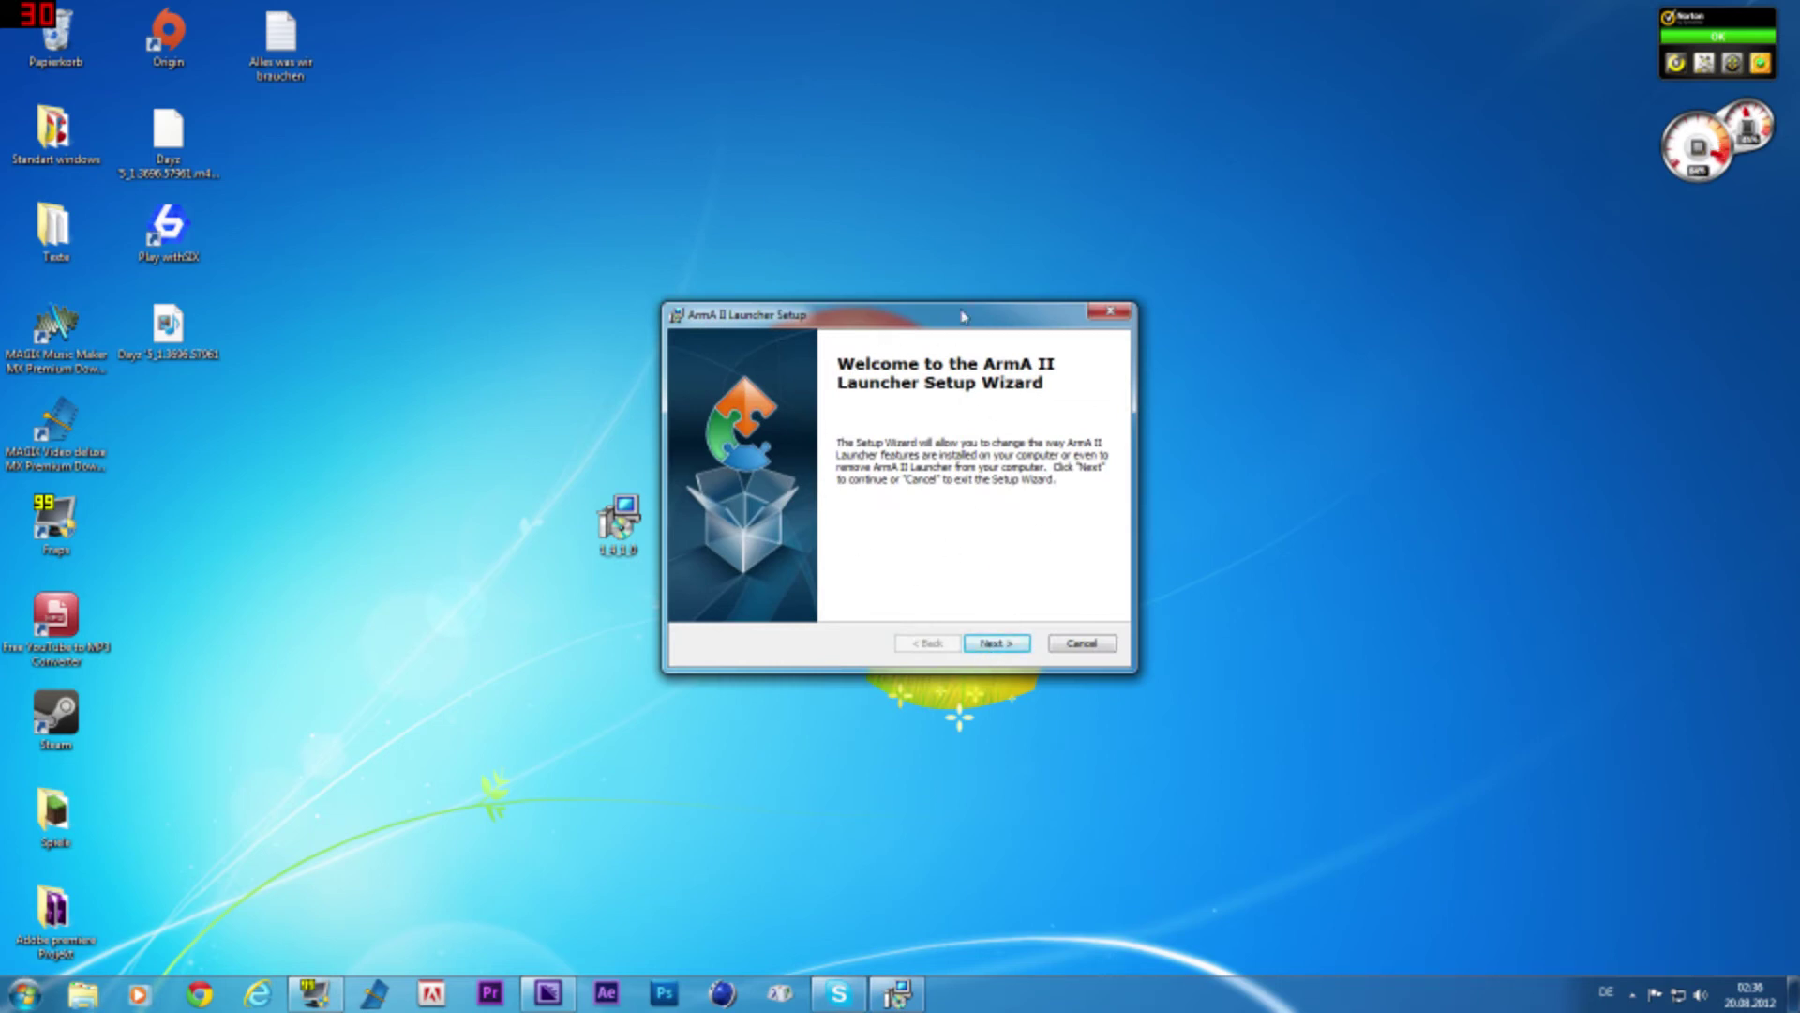
left_click(998, 645)
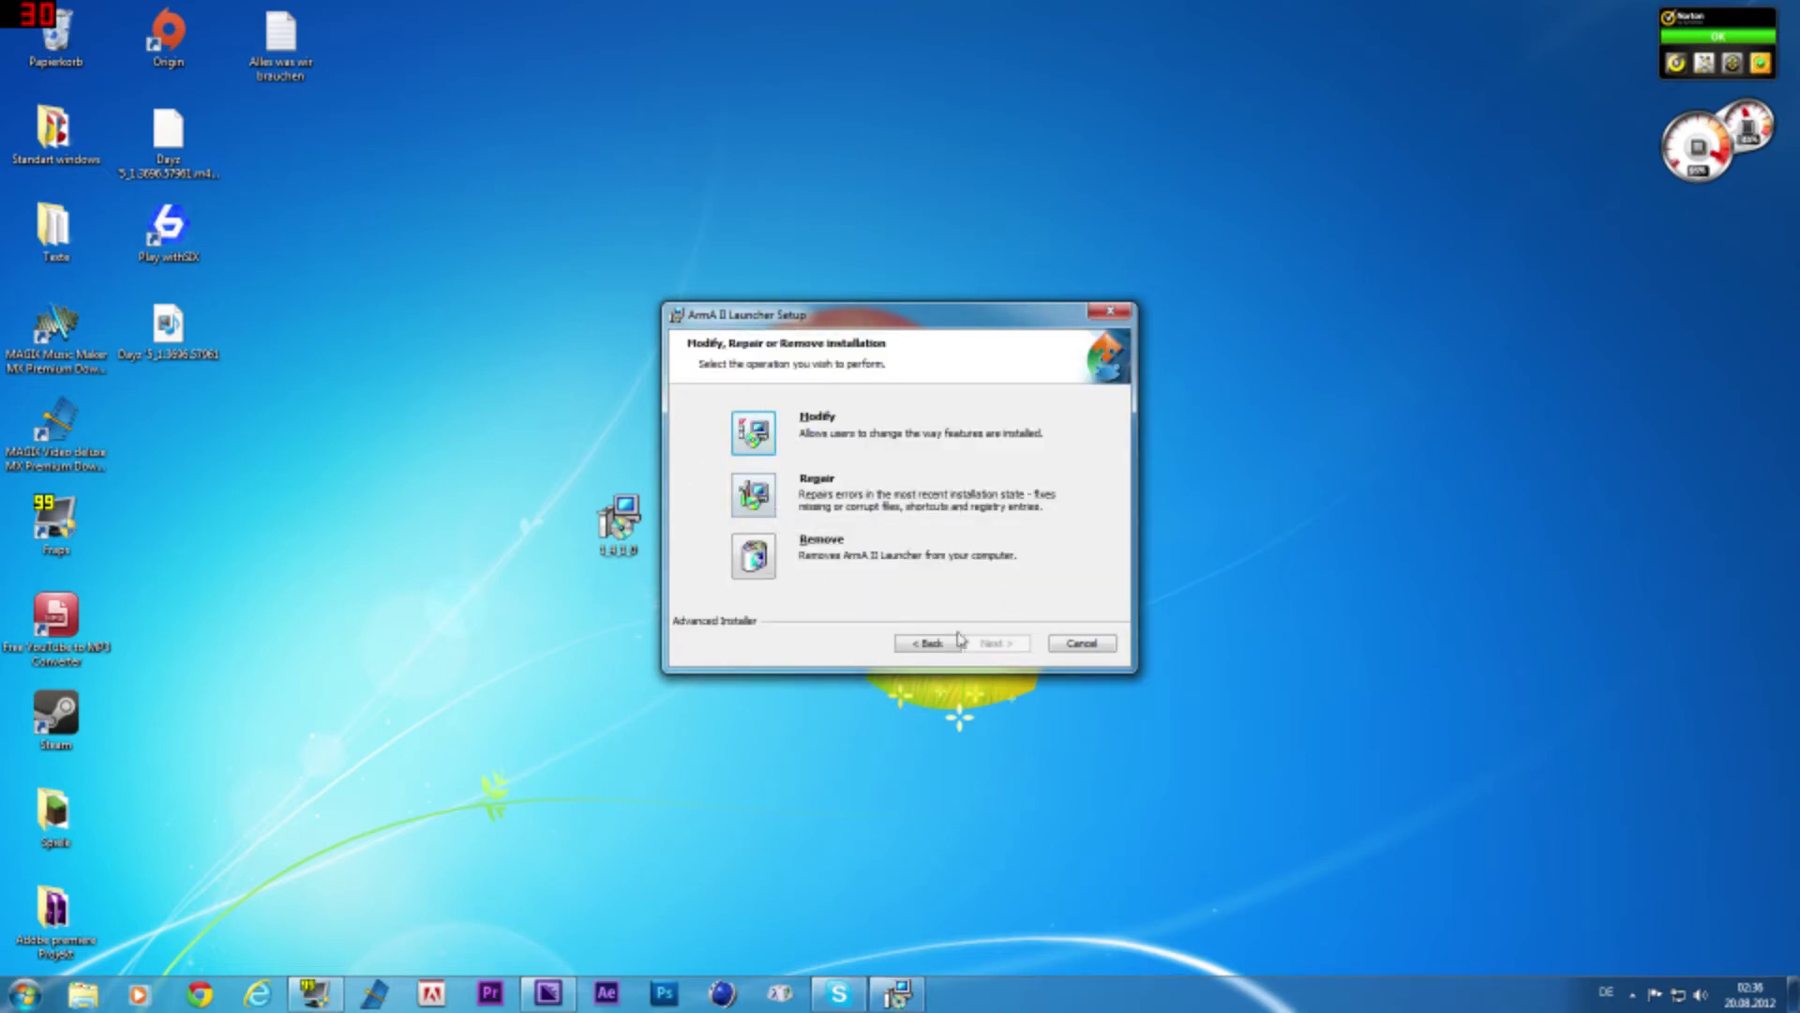
left_click(1086, 646)
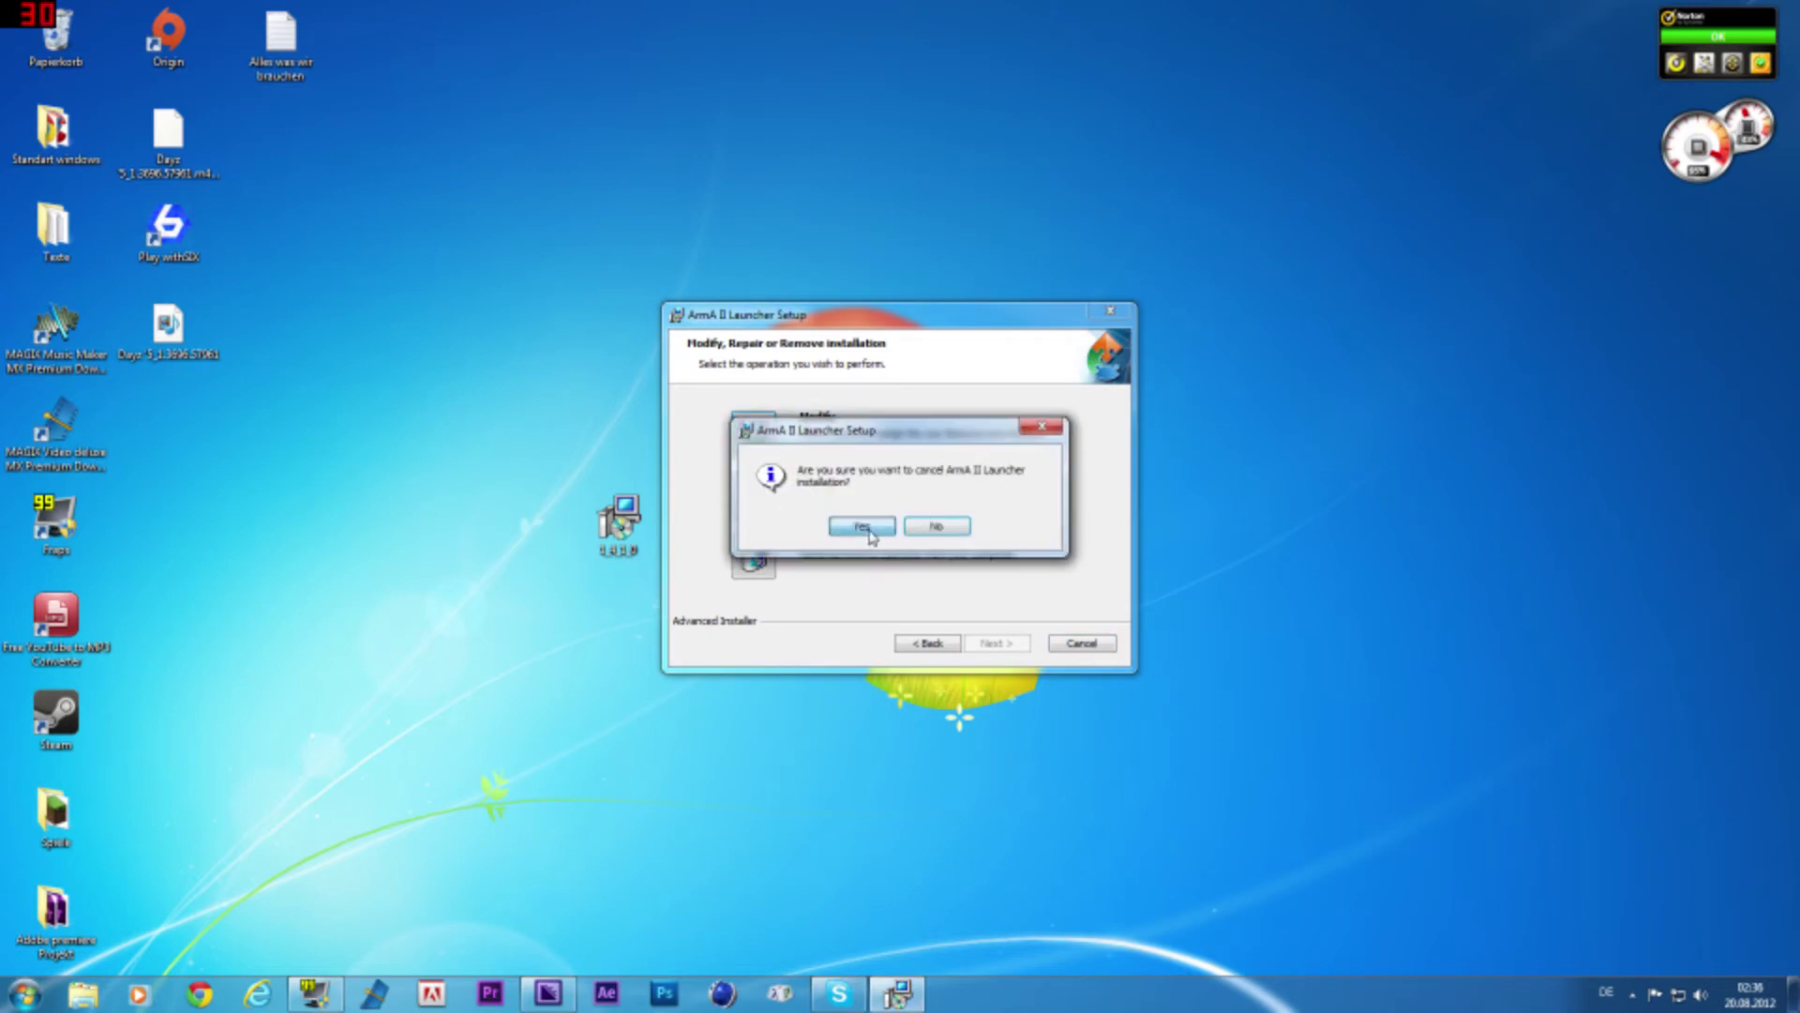
left_click(863, 527)
left_click(975, 646)
Place the launcher installer below the note file and move the ArmA II Launcher shortcut away from the DayZ Lingor pack
left_click_drag(610, 511, 281, 126)
left_click_drag(836, 542, 719, 537)
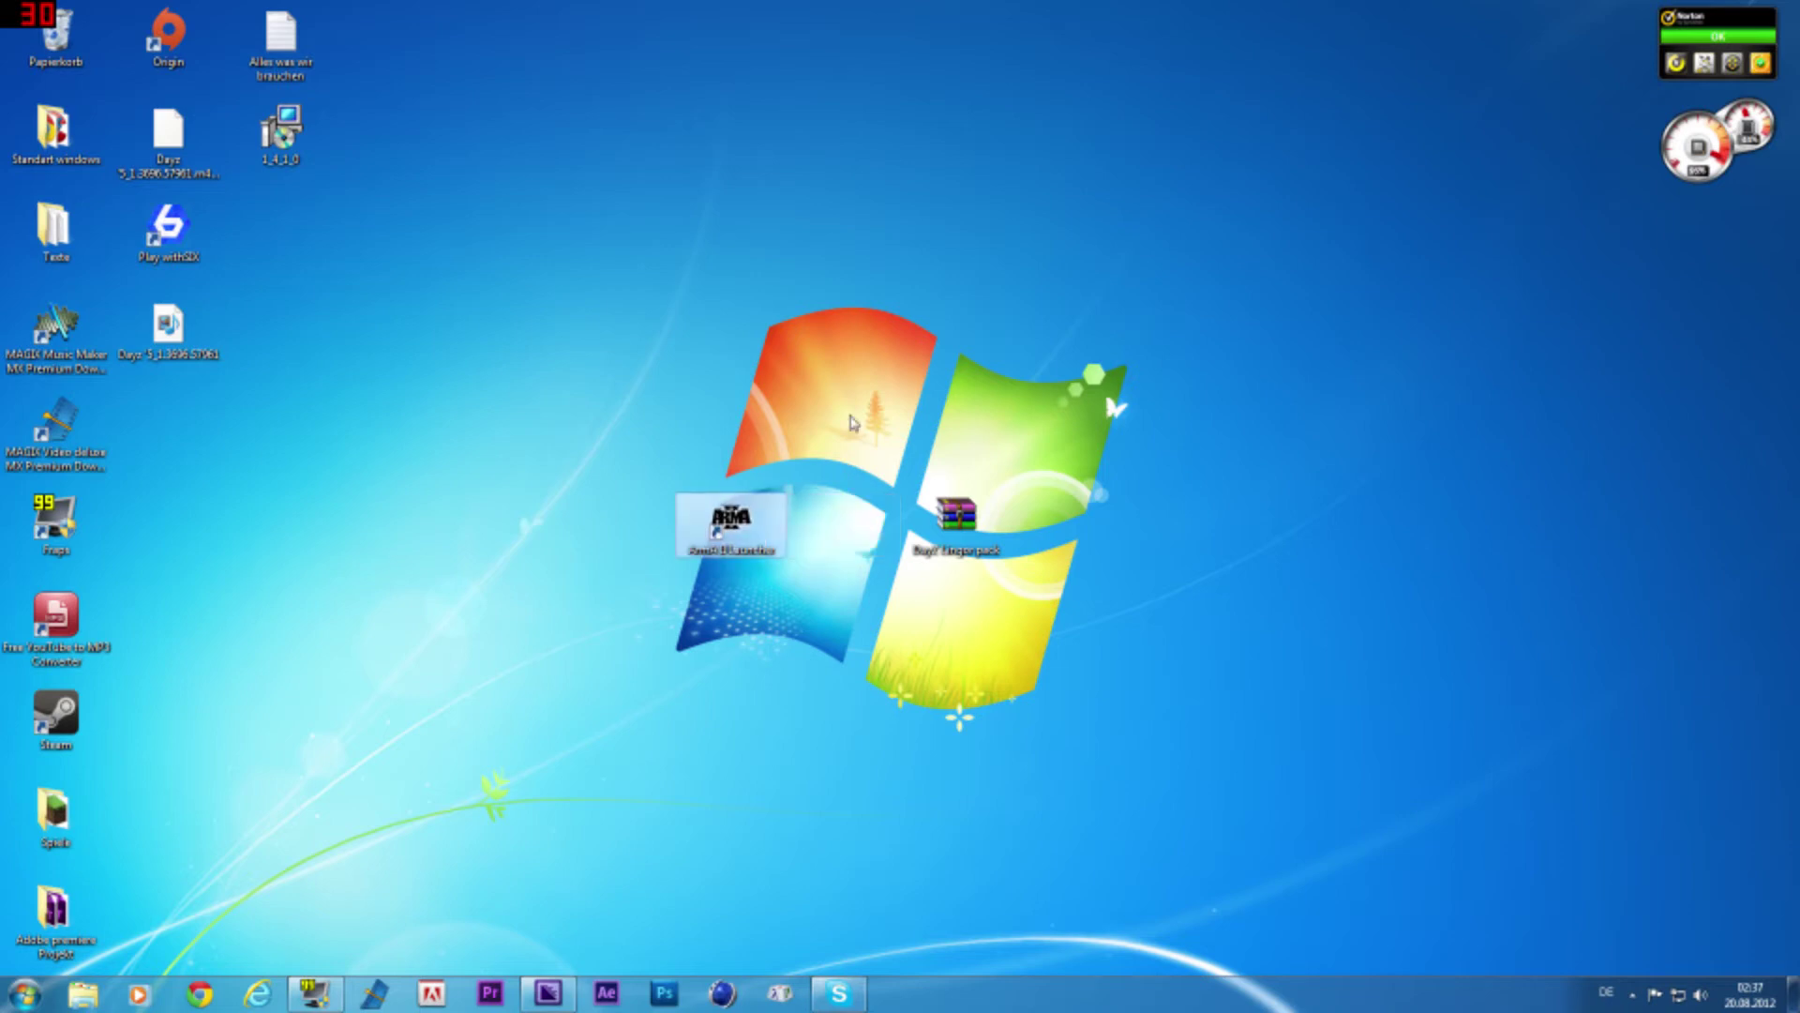
Open the ArmA II Launcher and turn off Default World, No Splash Screen and Run Beta in its launch options
double_click(735, 533)
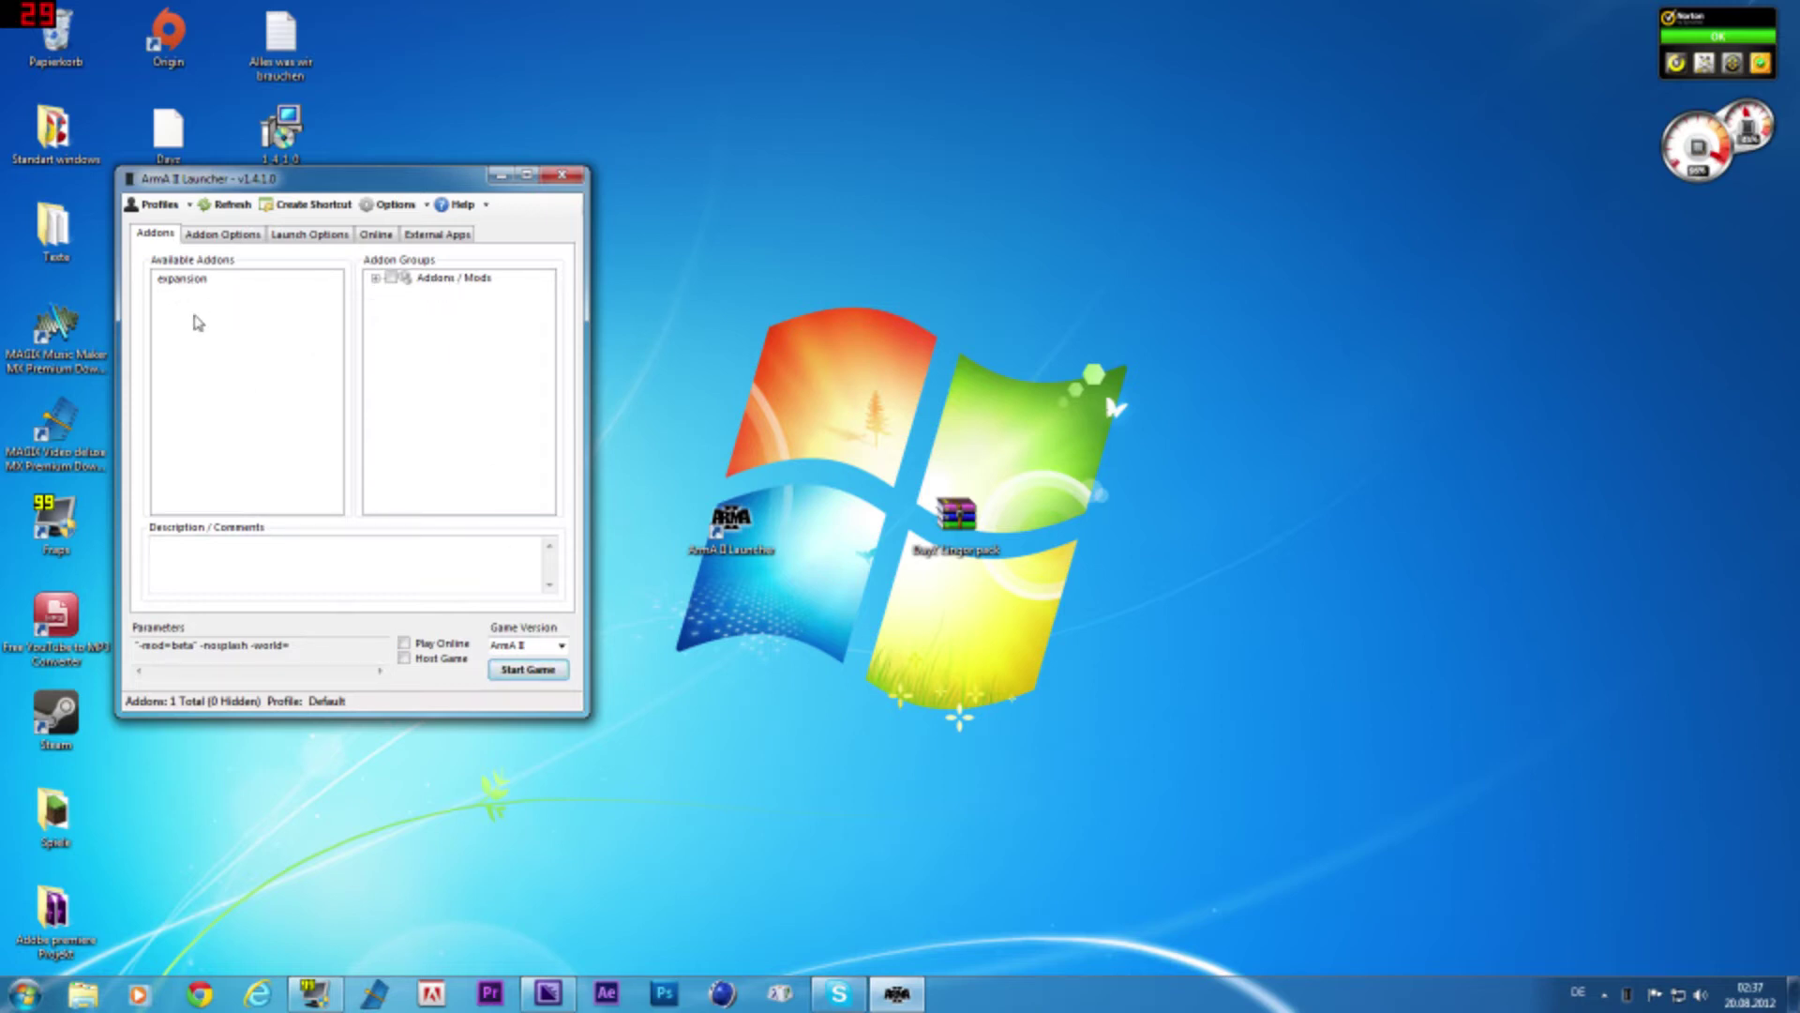
left_click(213, 233)
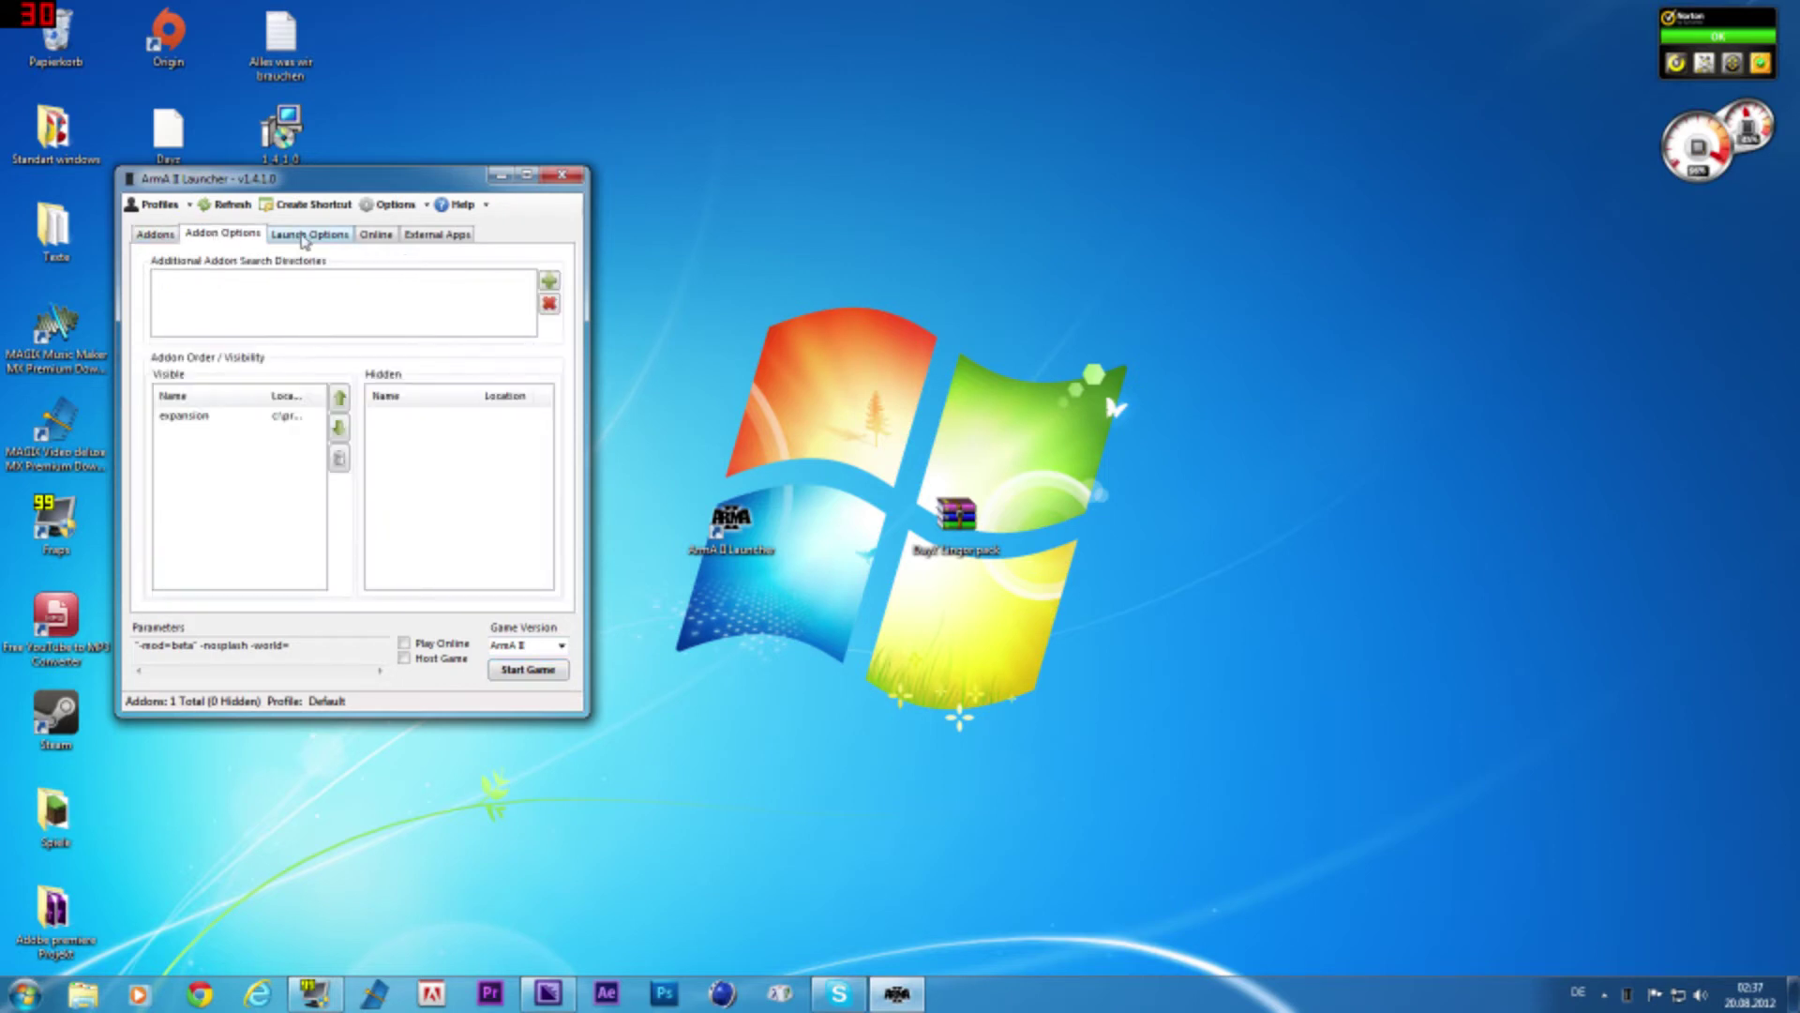
left_click(303, 236)
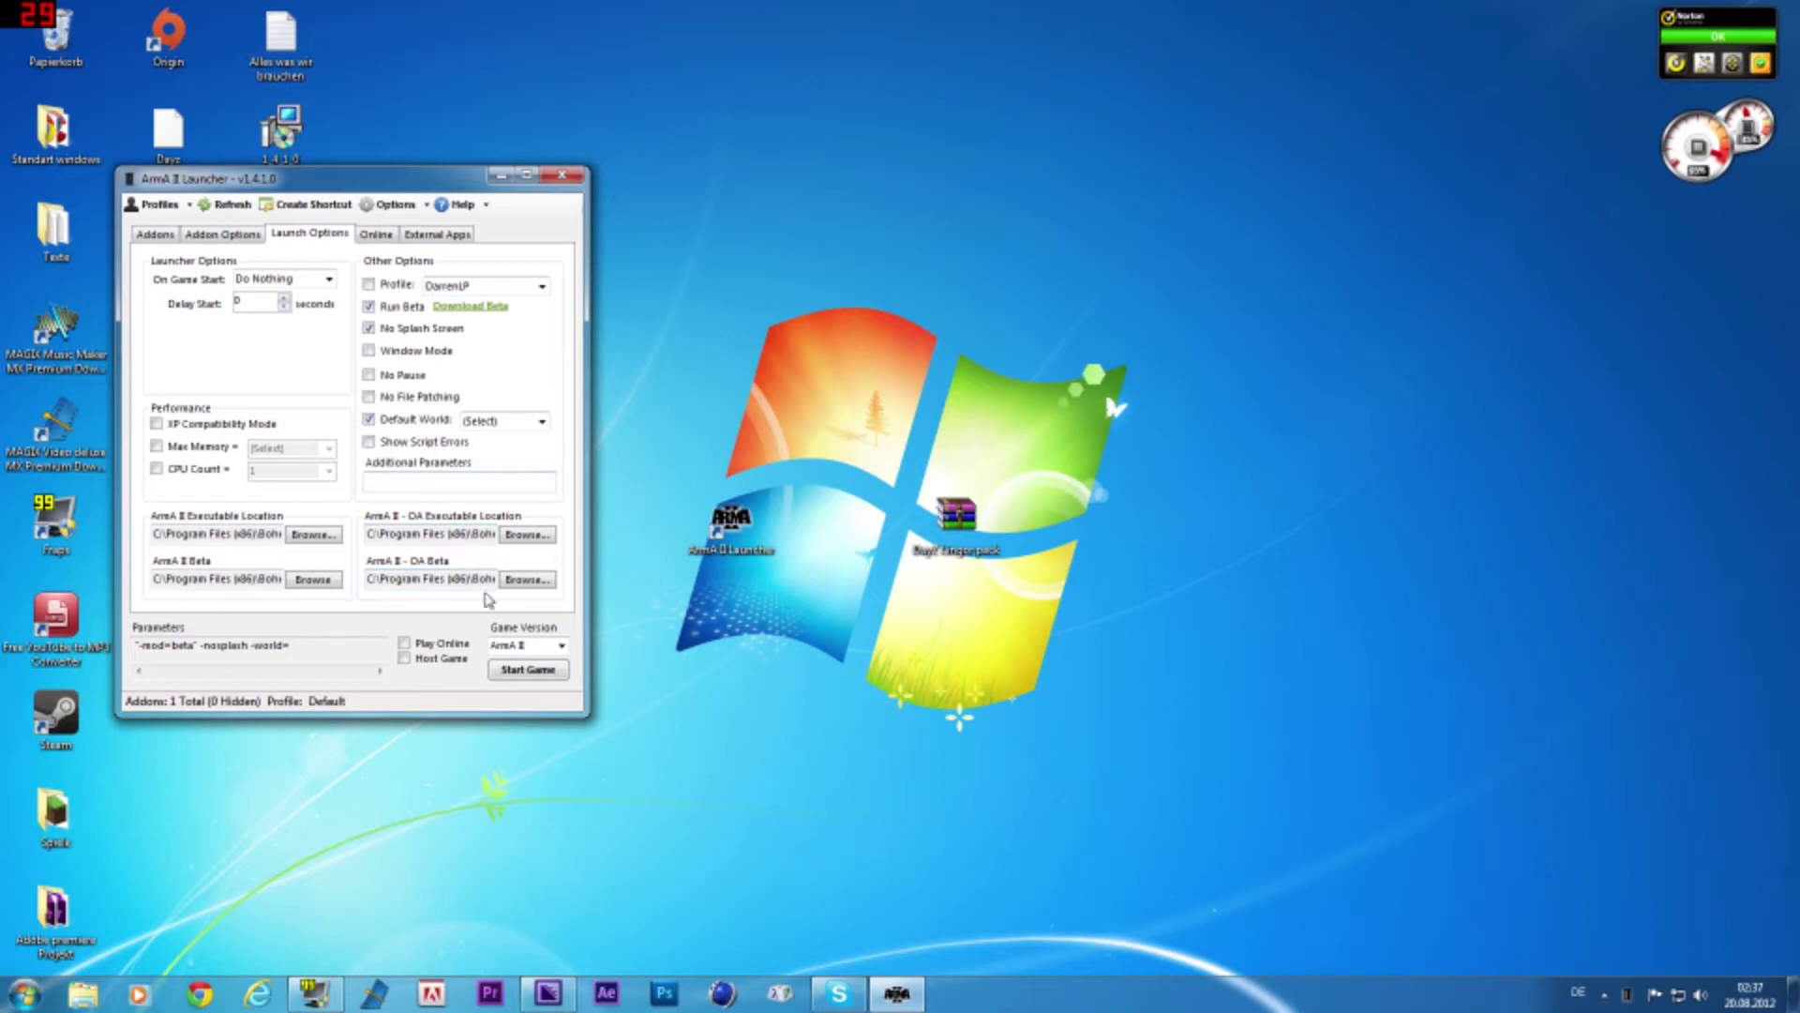
left_click(371, 421)
left_click(369, 328)
left_click(369, 306)
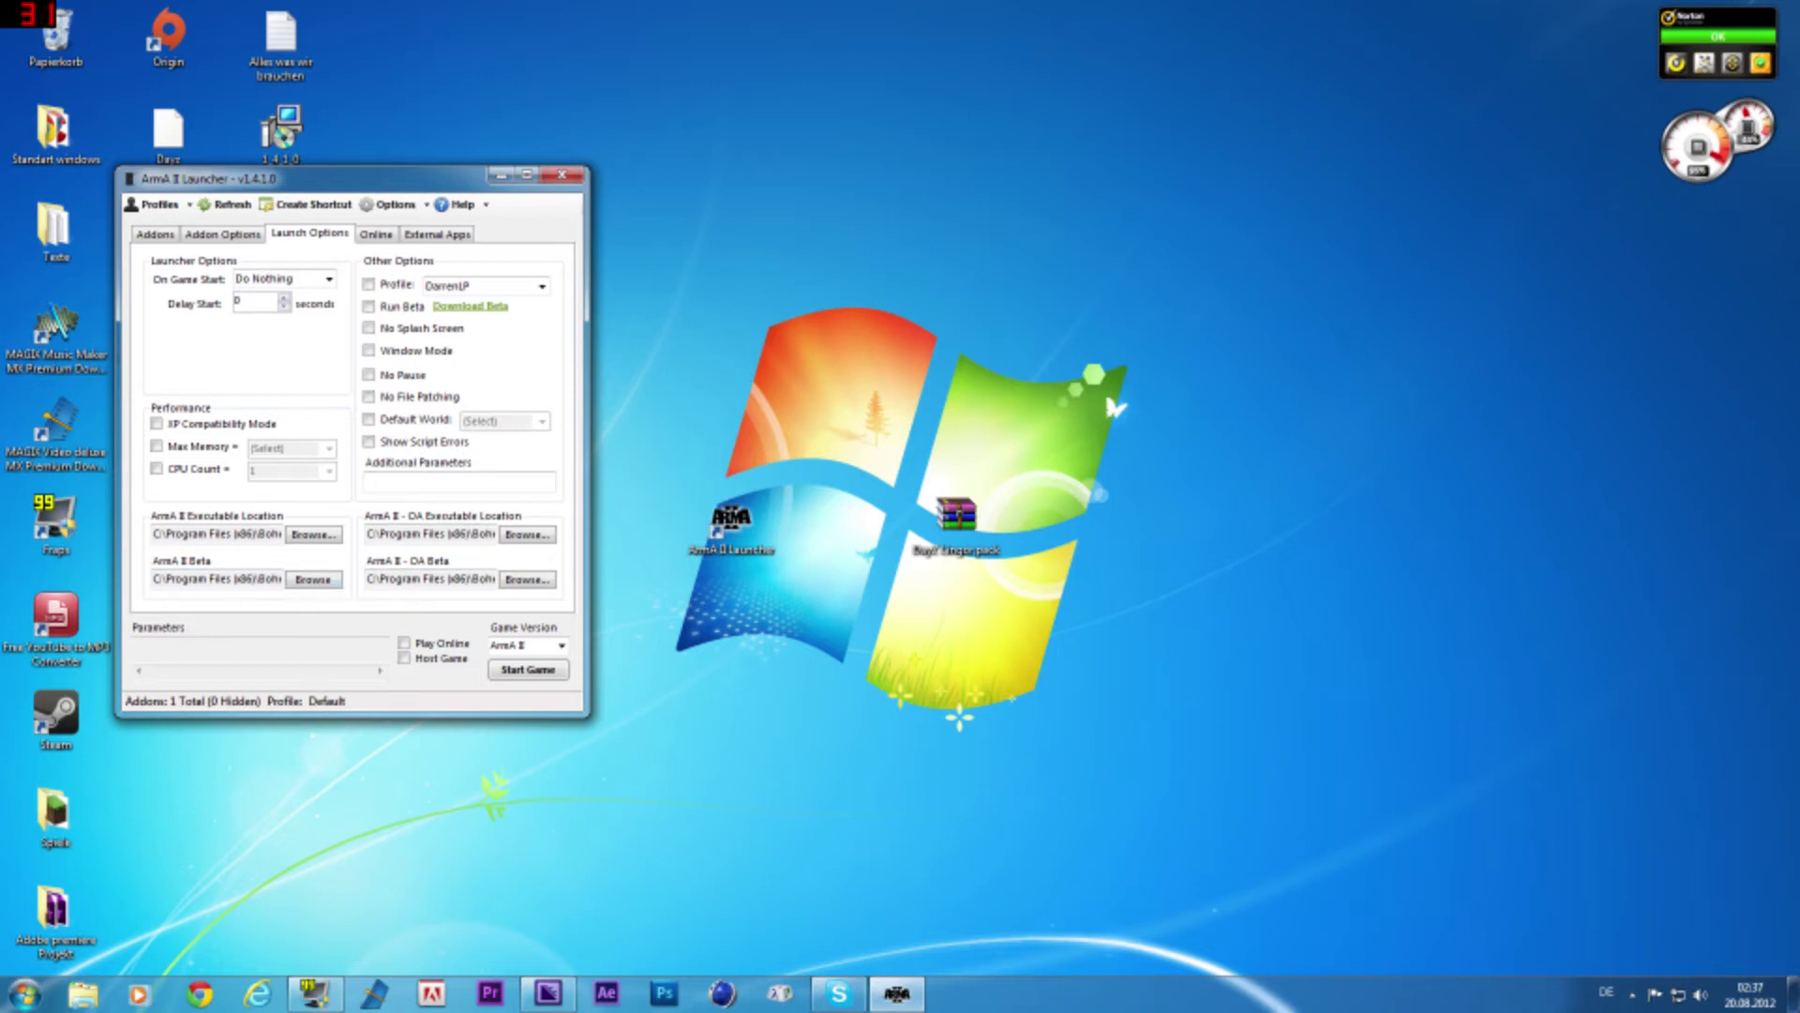
Start choosing the ArmA II Beta path and browse to Steam\SteamApps\common in Programme (x86) on drive C
left_click(313, 578)
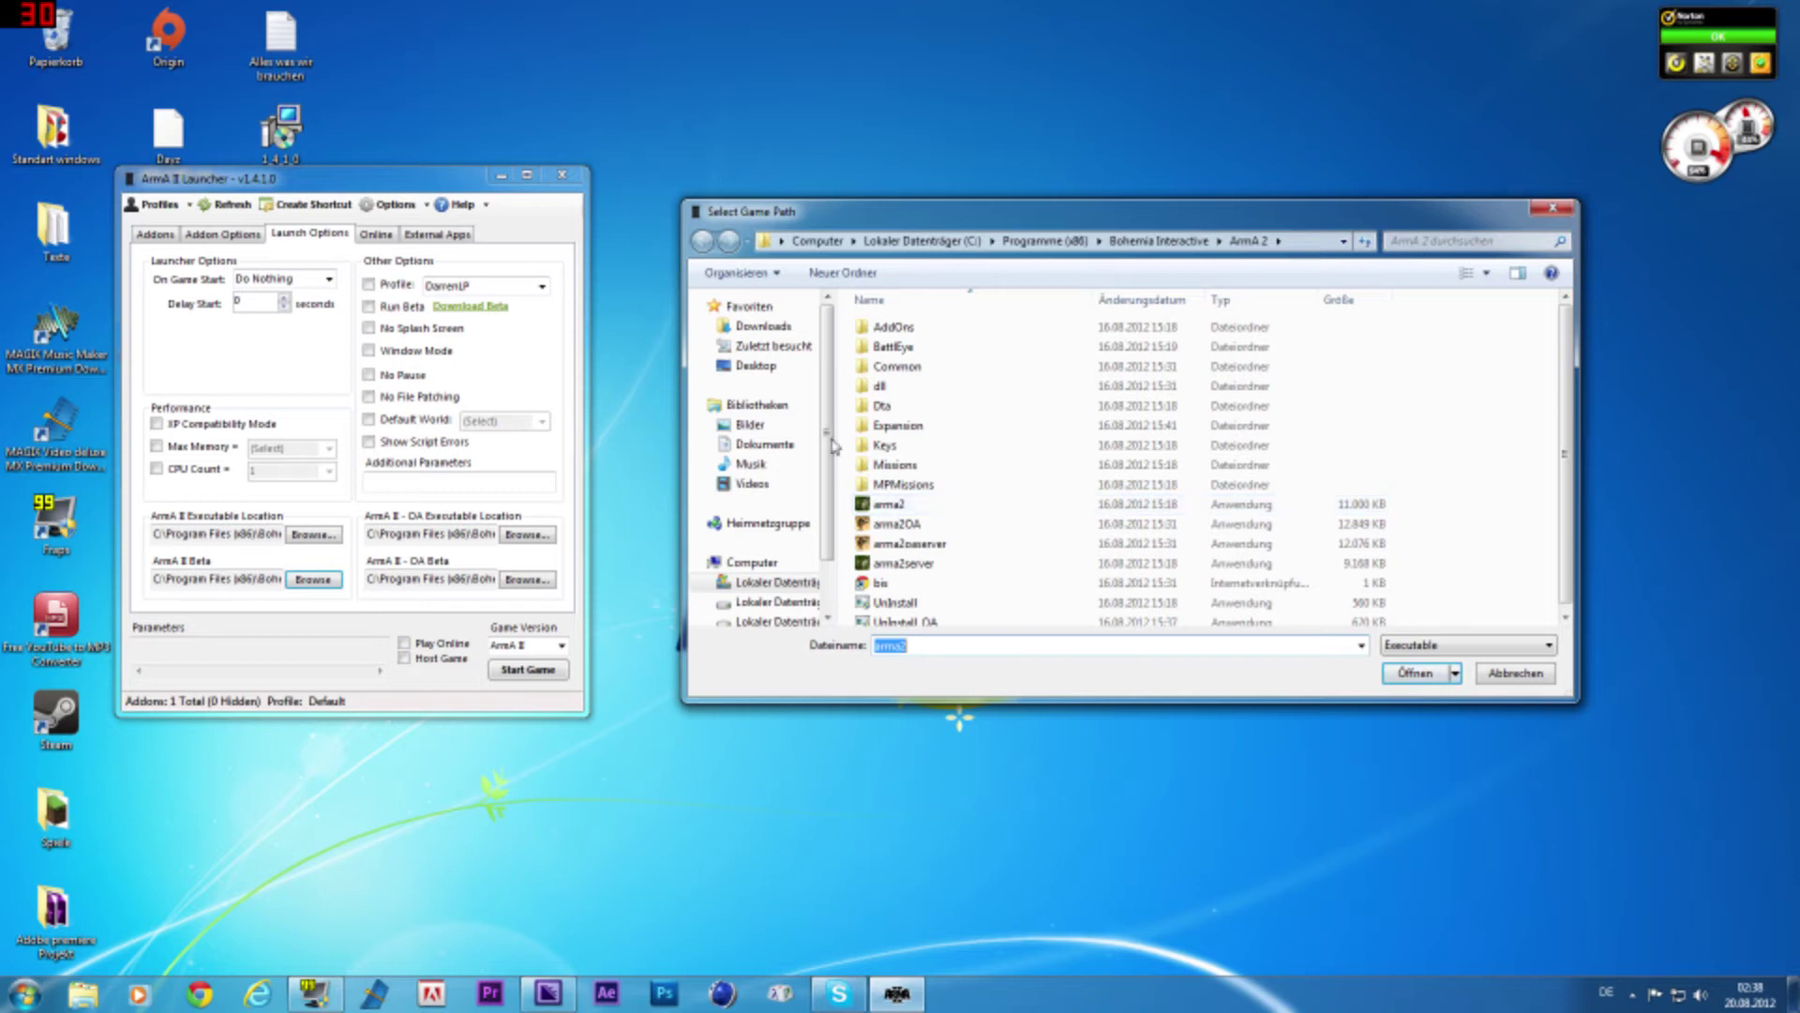
left_click(760, 583)
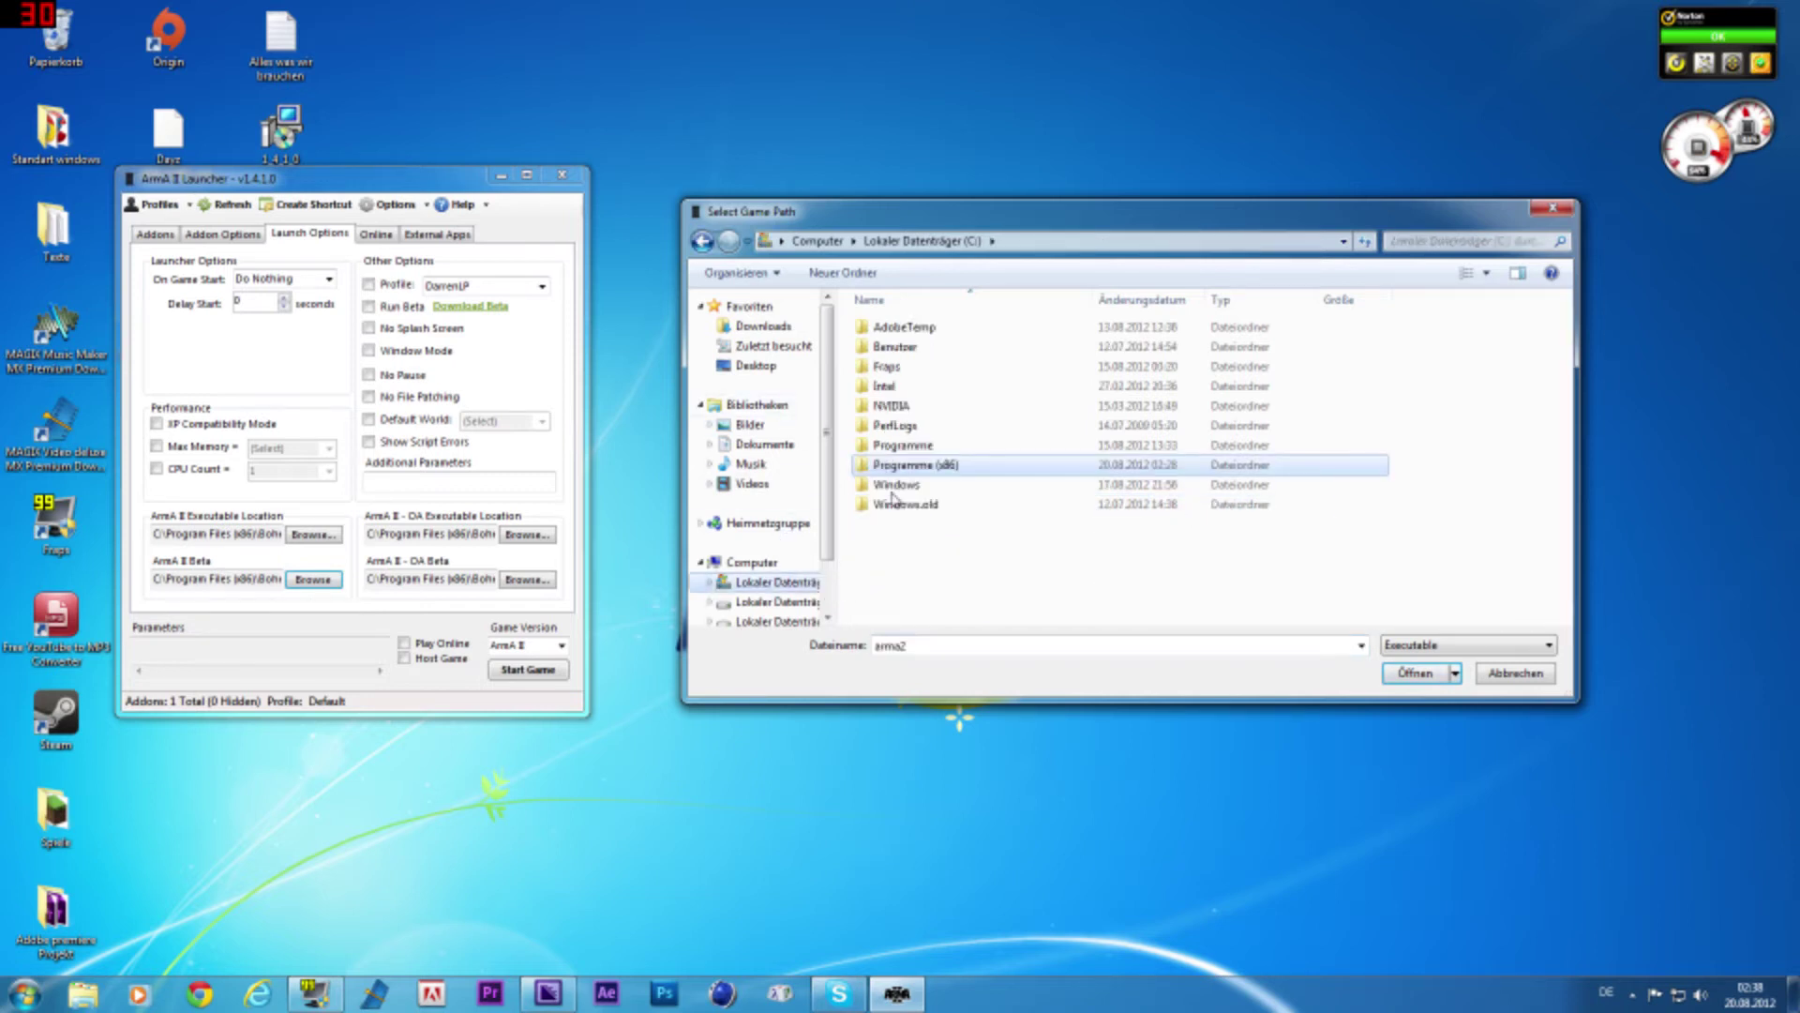
double_click(943, 467)
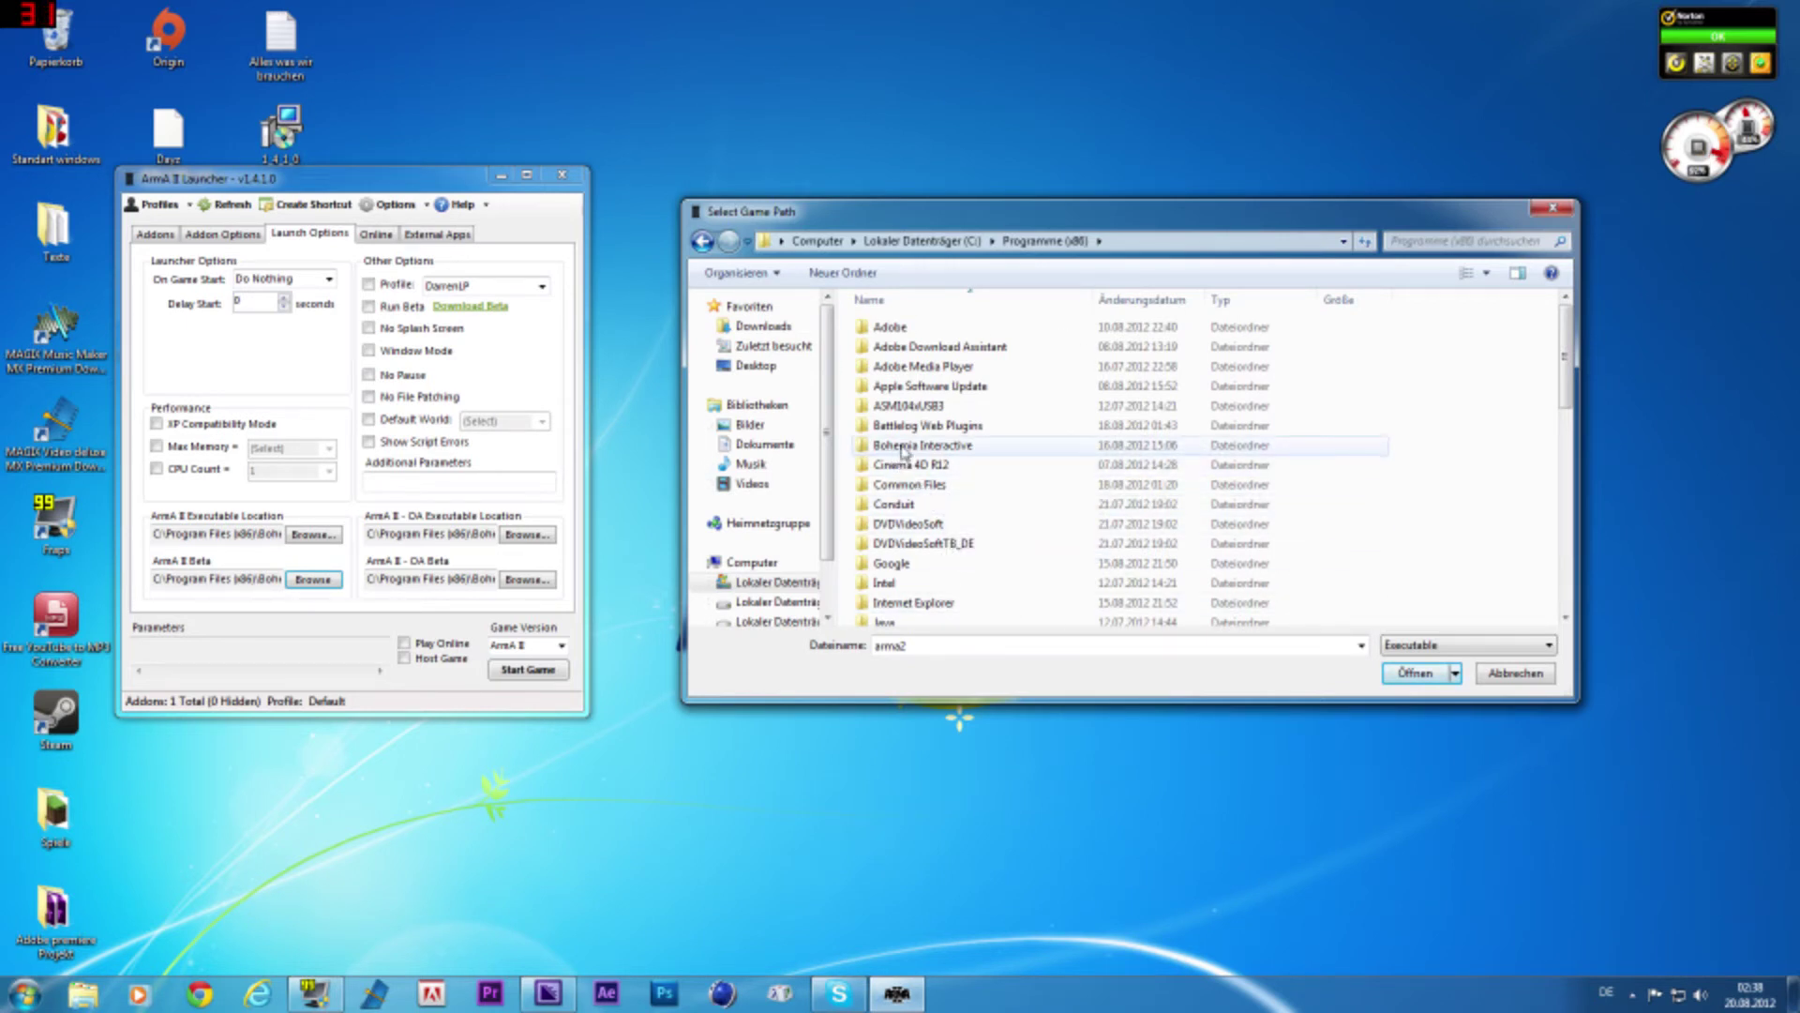
scroll(903, 450, "down", 10)
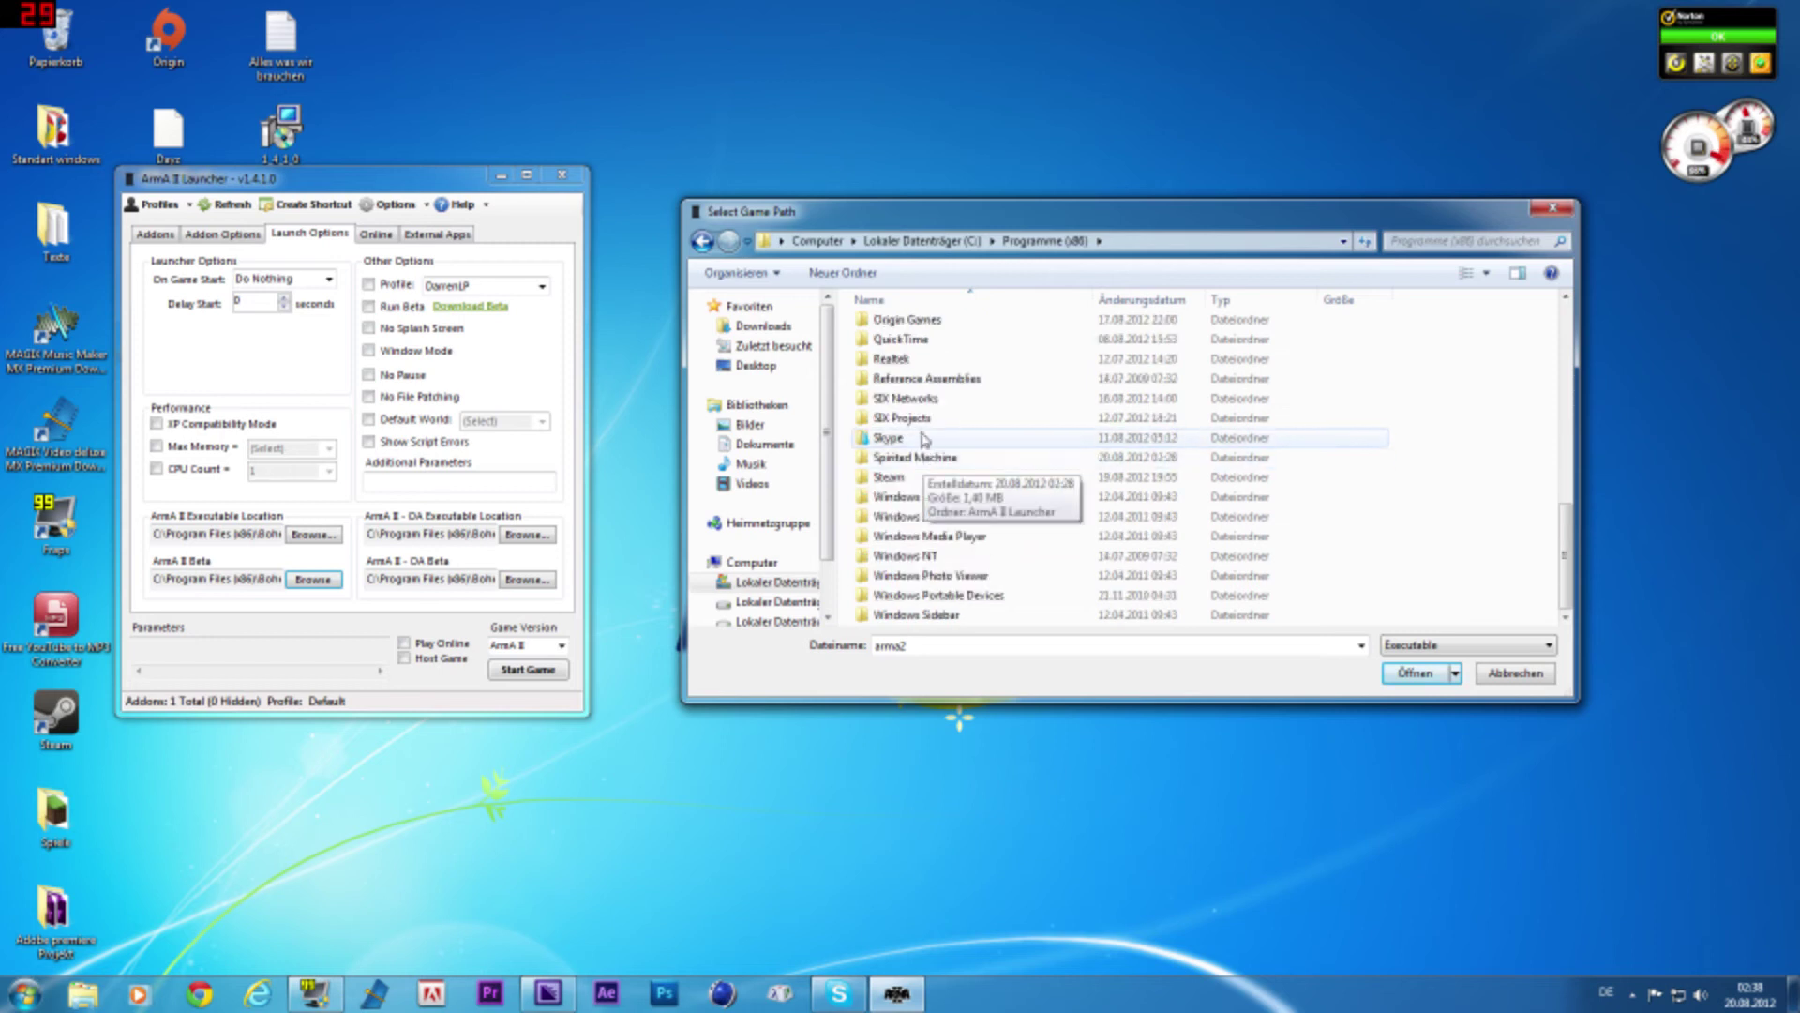
double_click(902, 476)
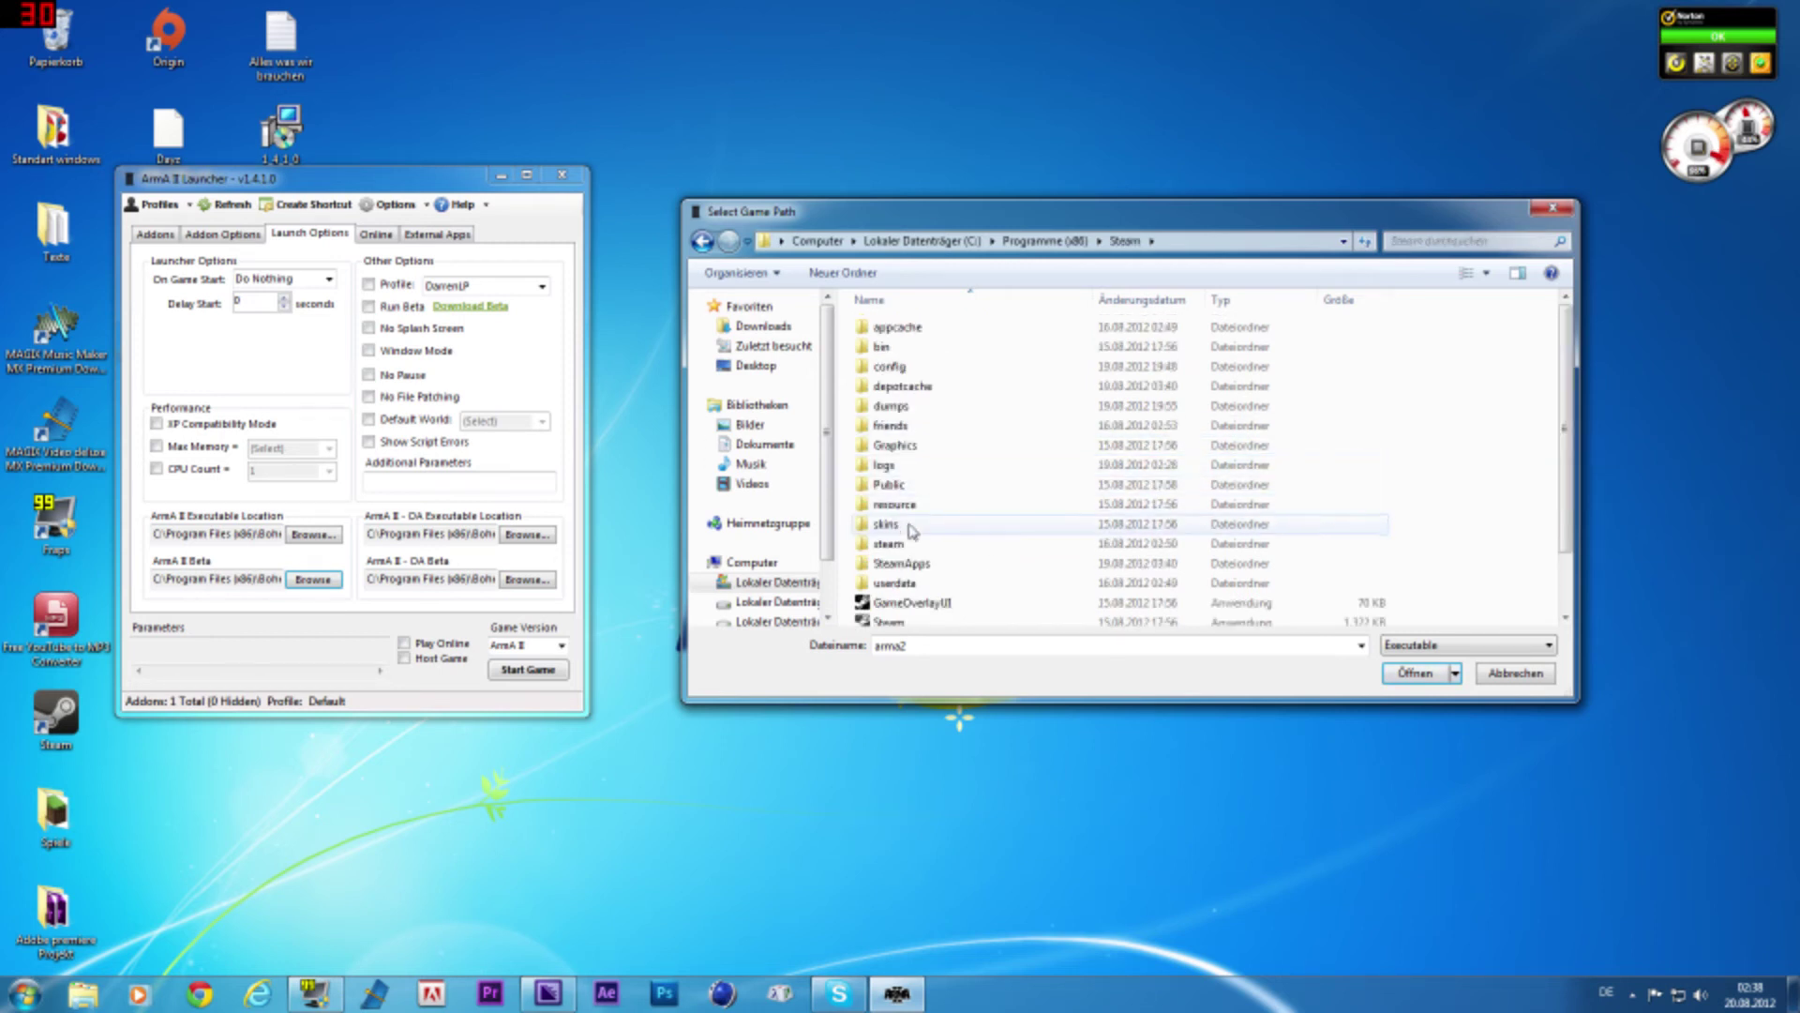
double_click(907, 564)
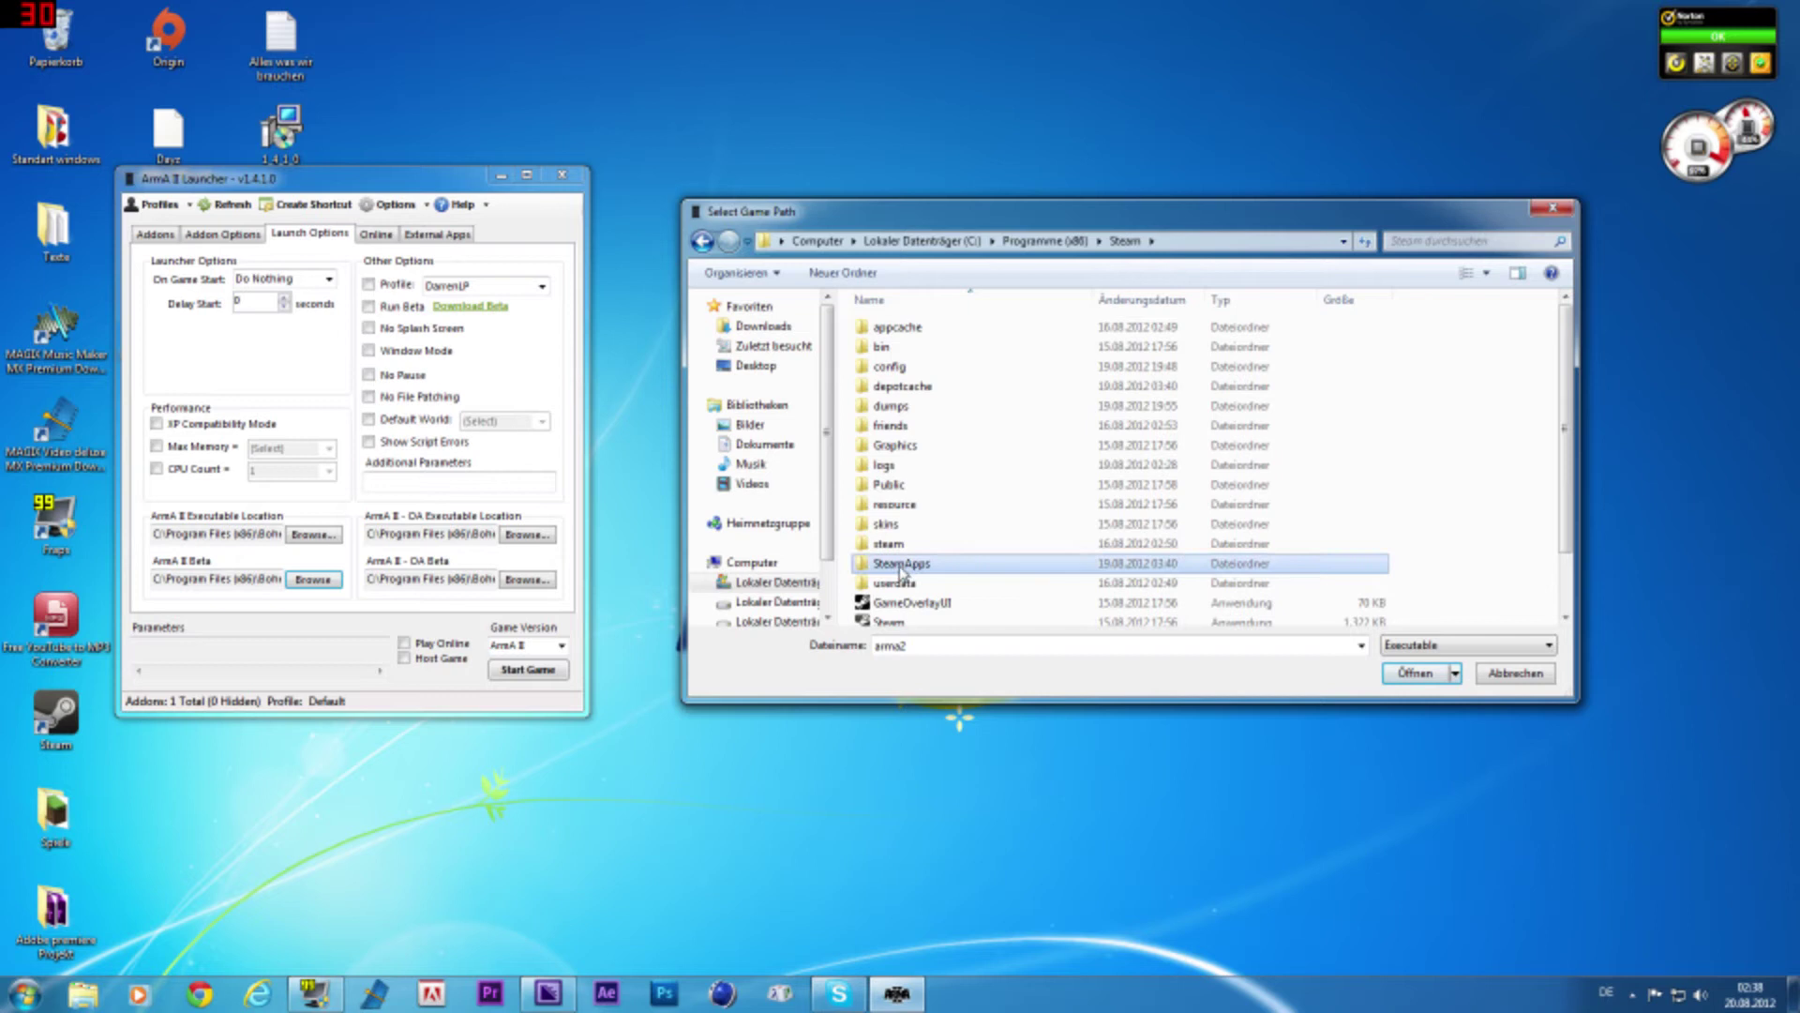
double_click(896, 332)
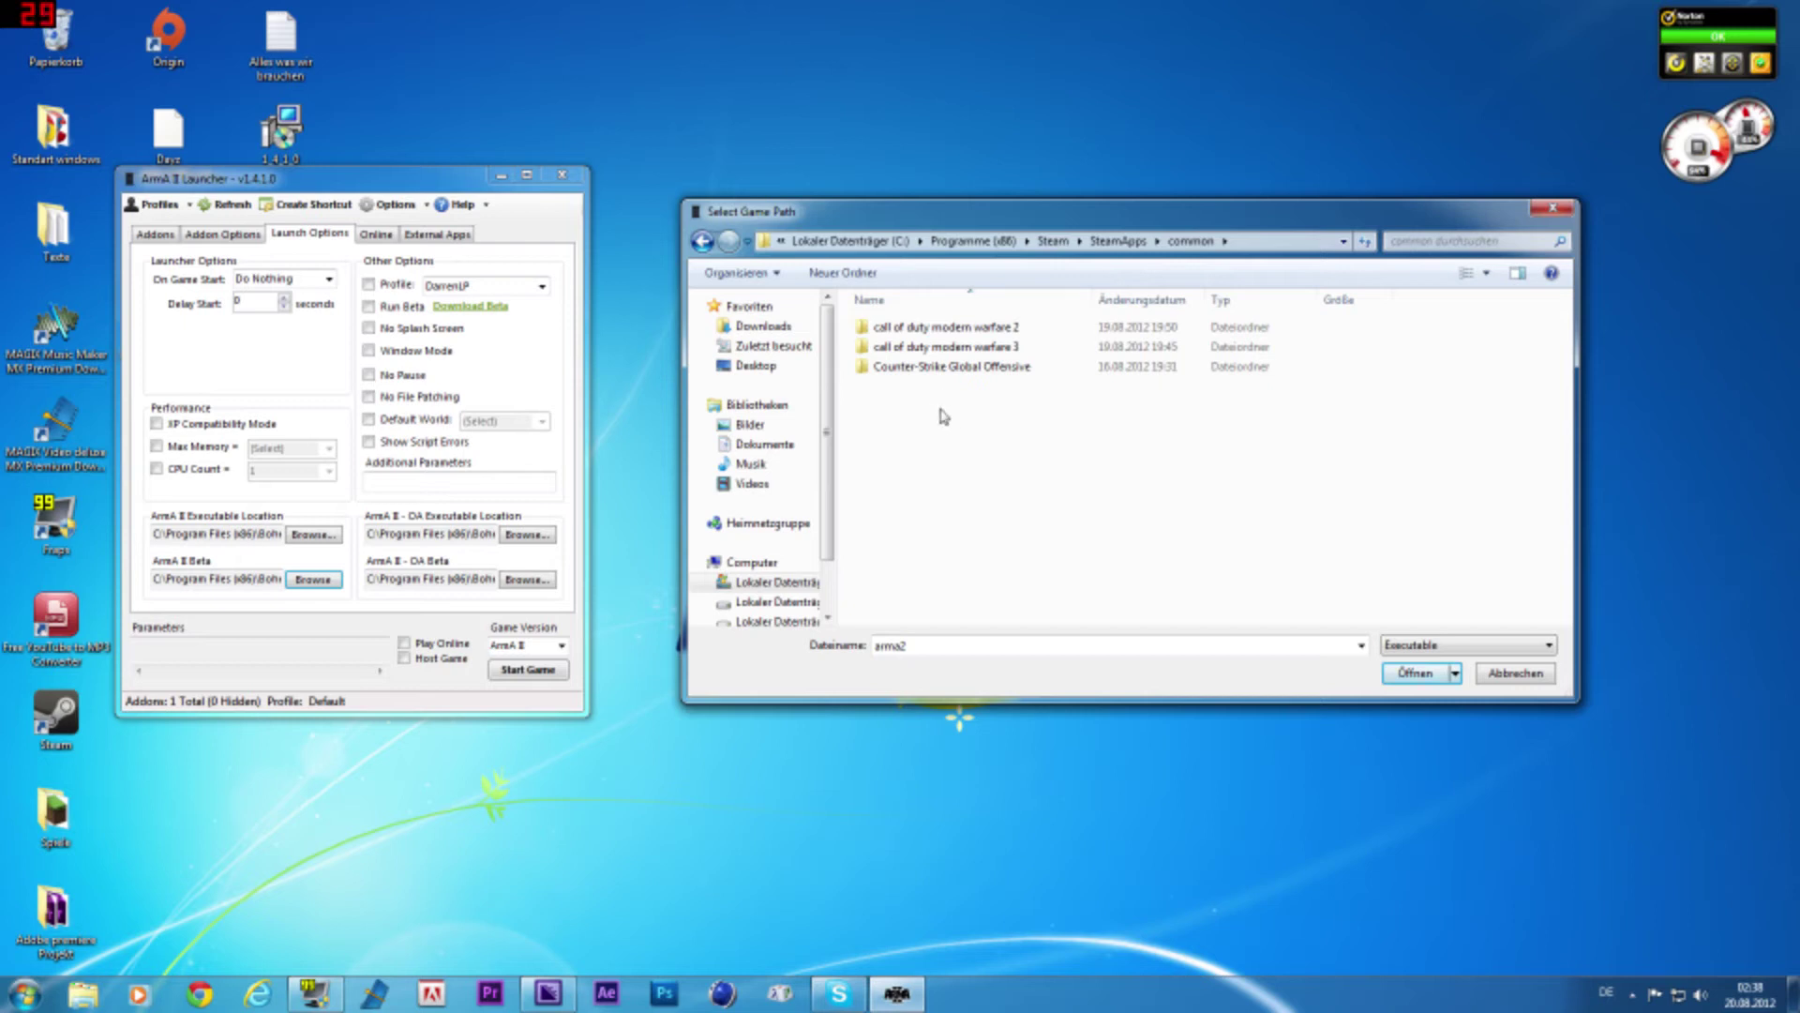
Set the ArmA II Beta path to arma2 in C:\Programme (x86)\Bohemia Interactive\ArmA 2
left_click(795, 582)
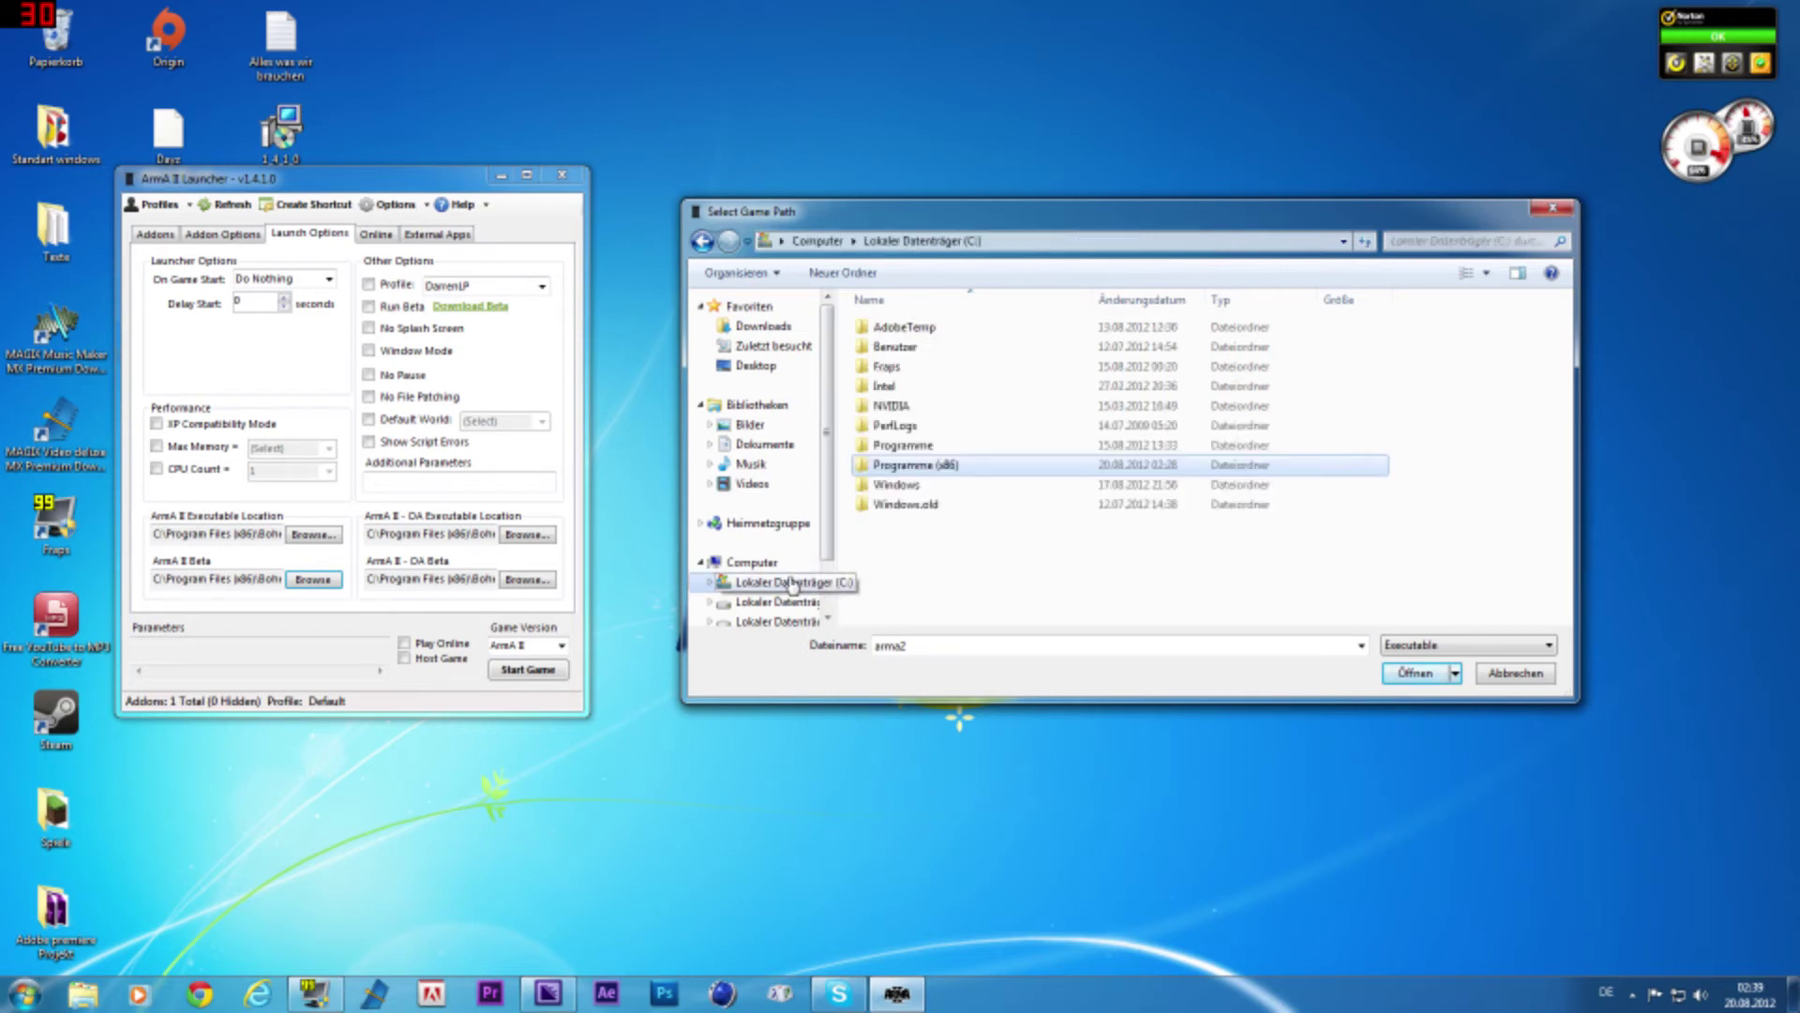
double_click(908, 467)
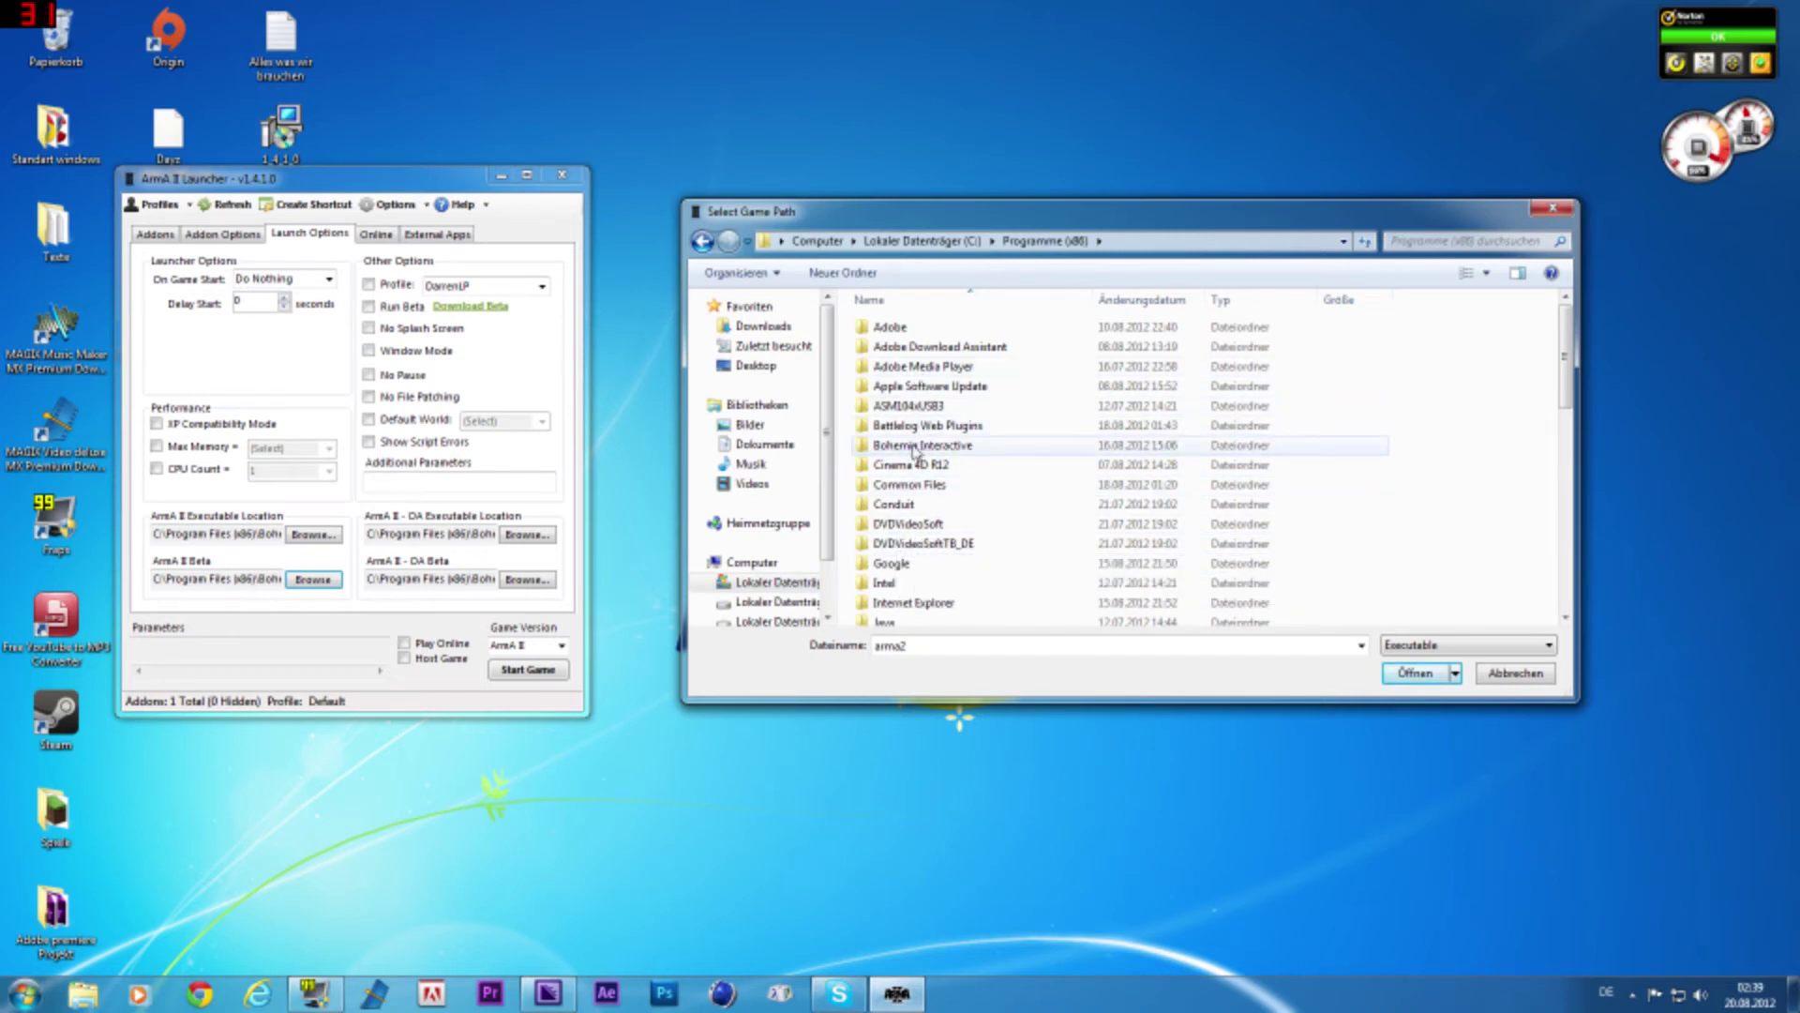
double_click(918, 447)
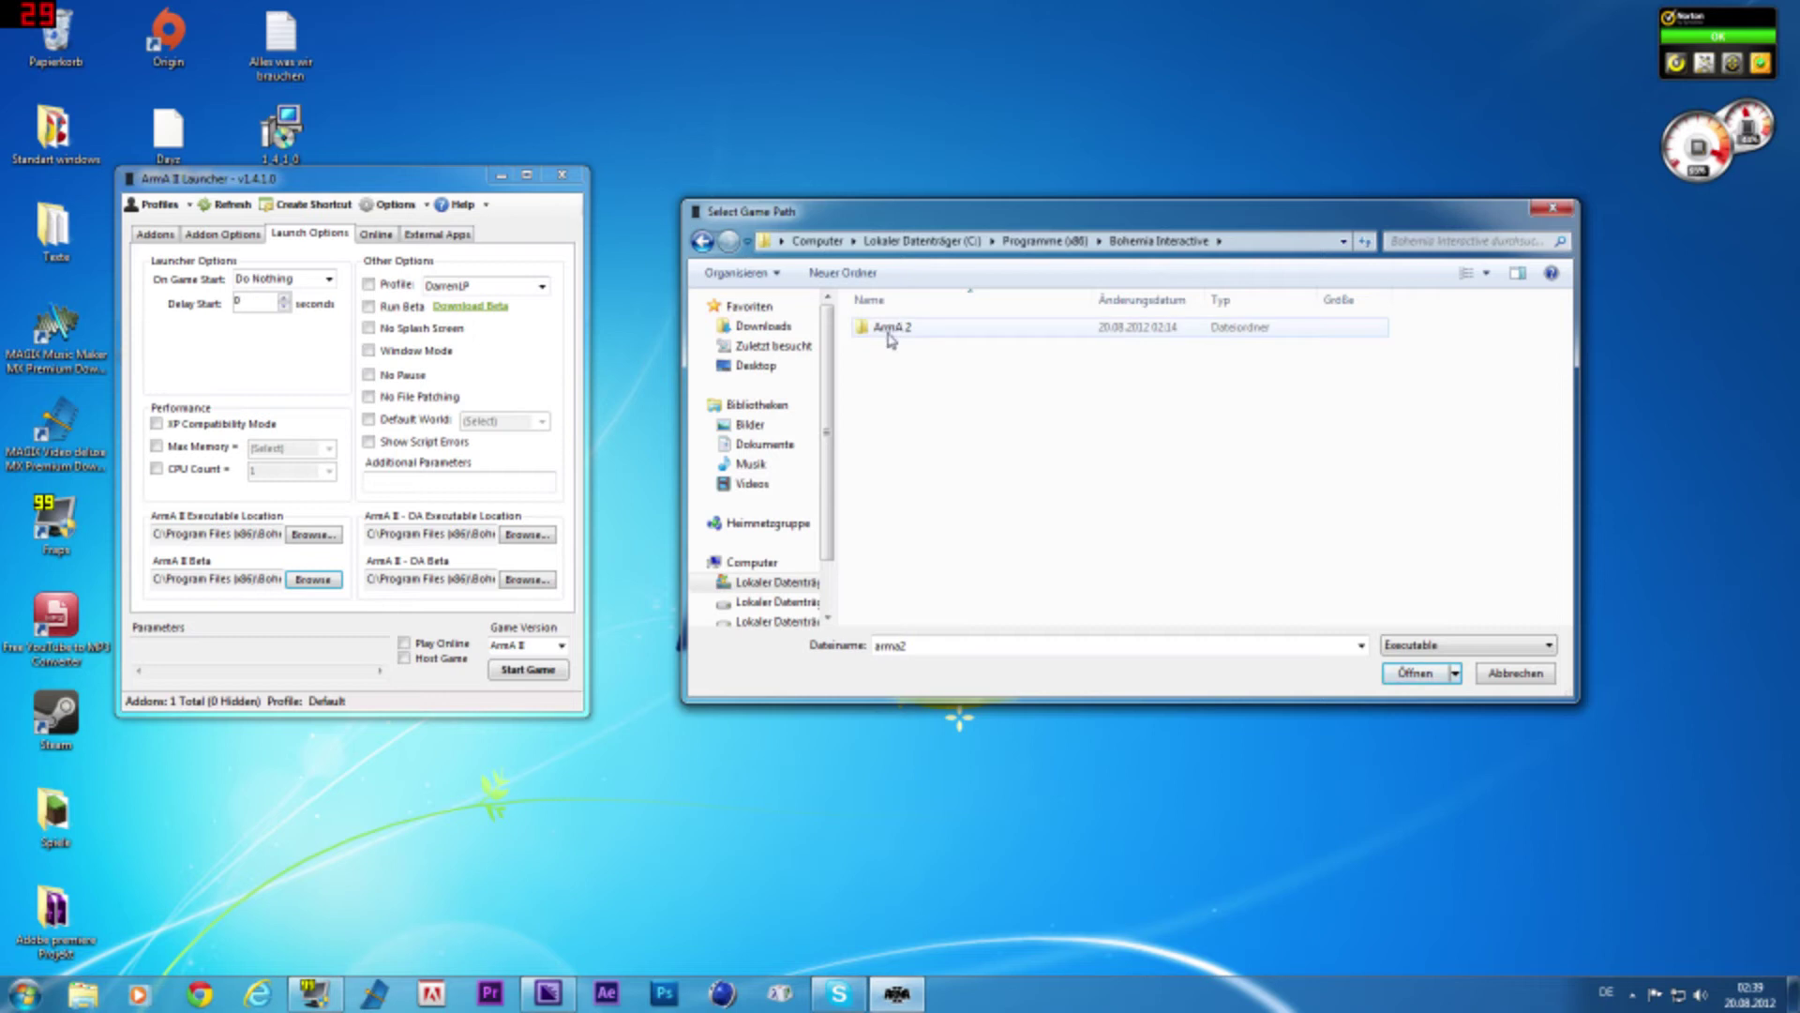
double_click(891, 328)
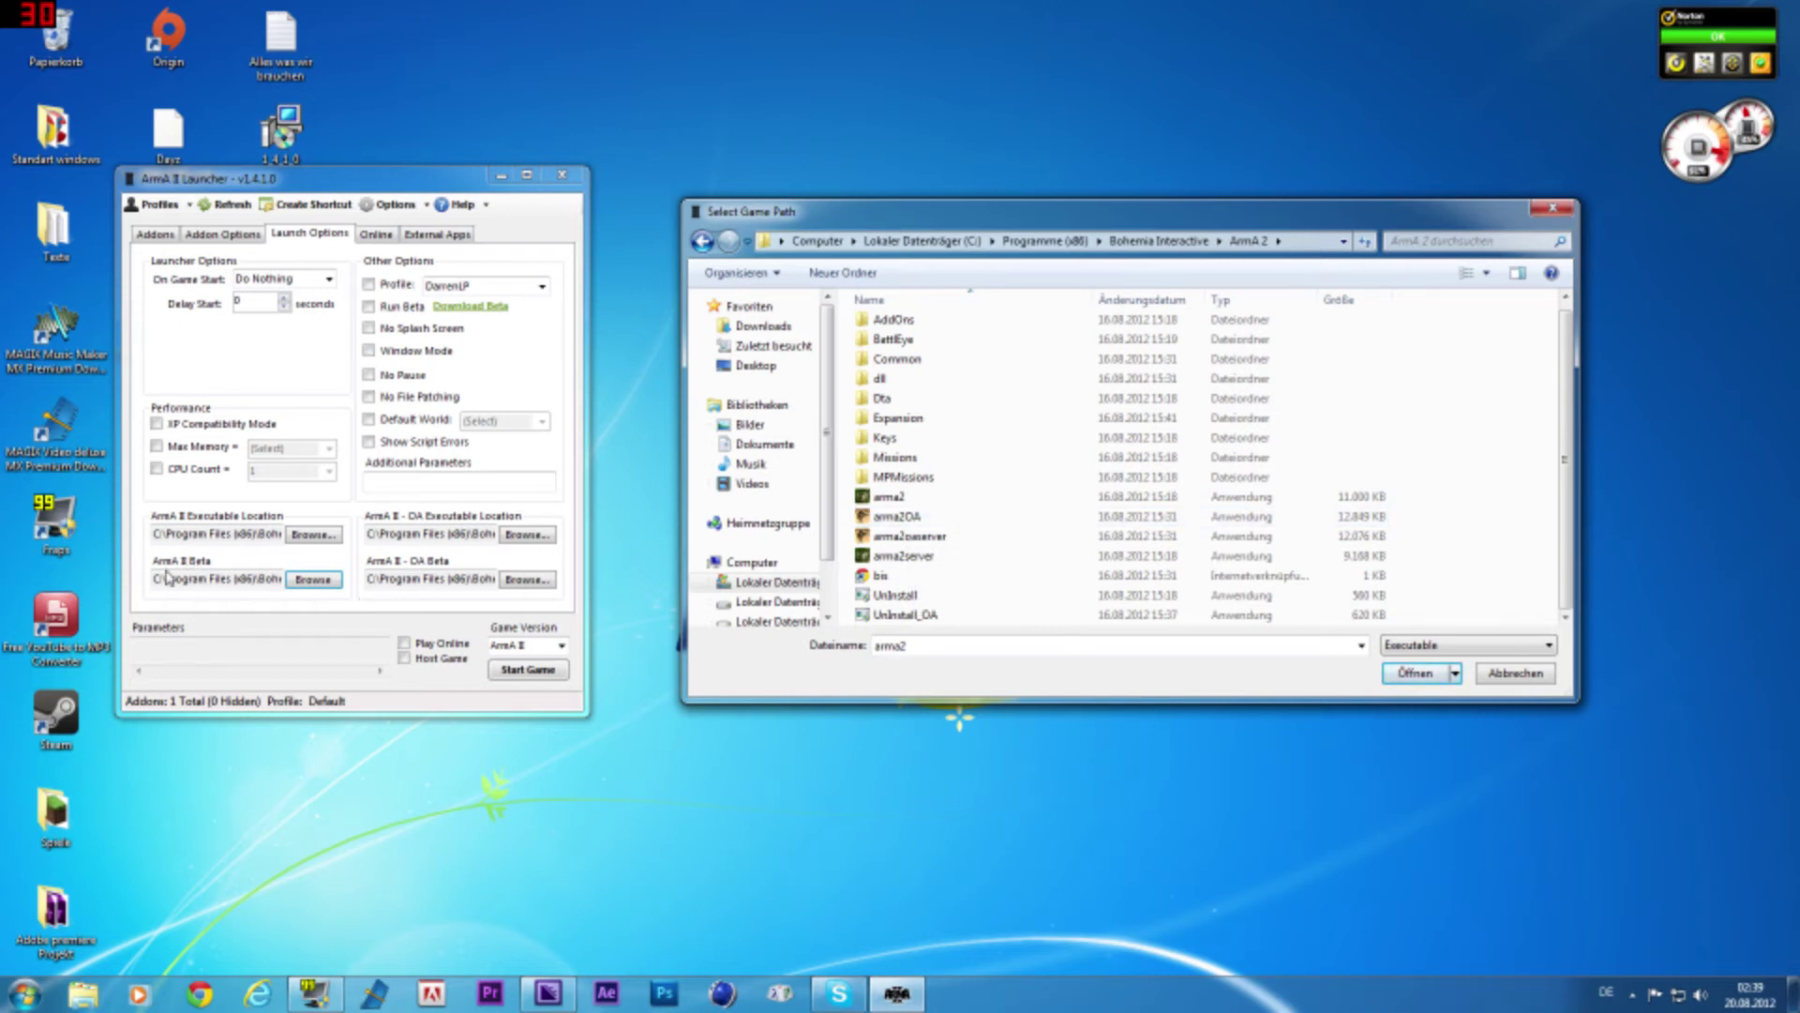
left_click(900, 502)
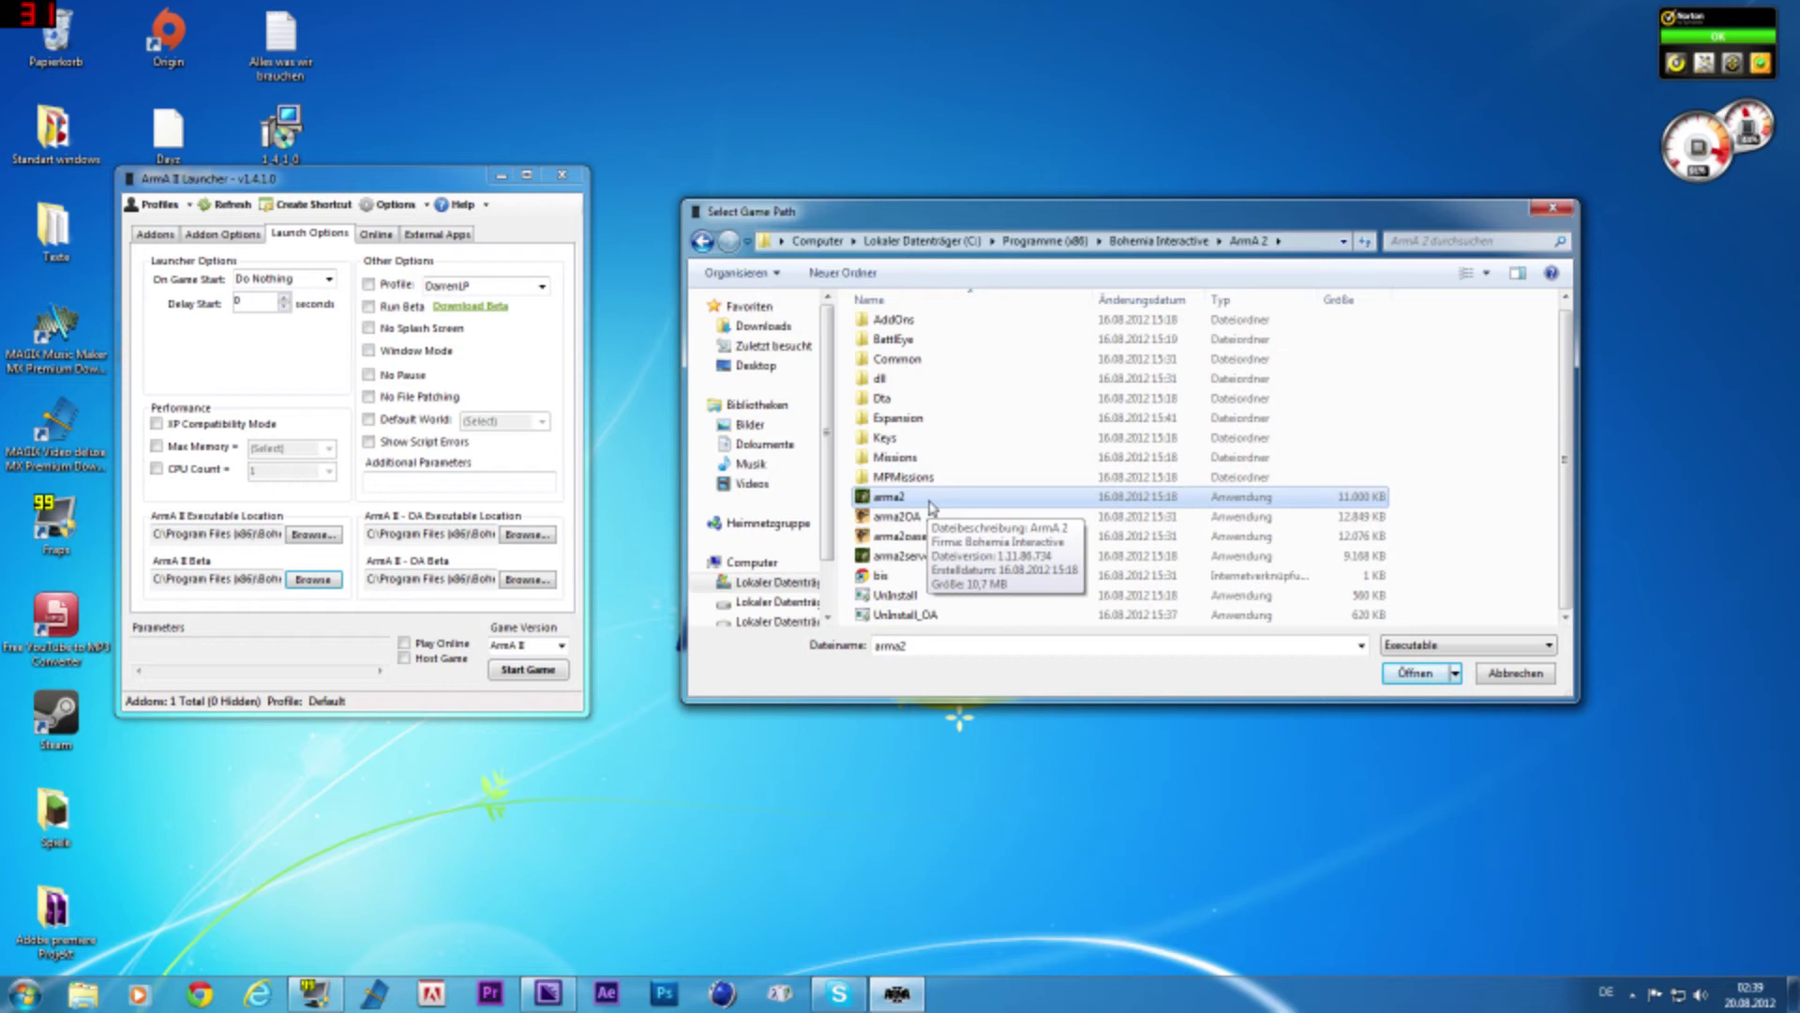
left_click(1412, 672)
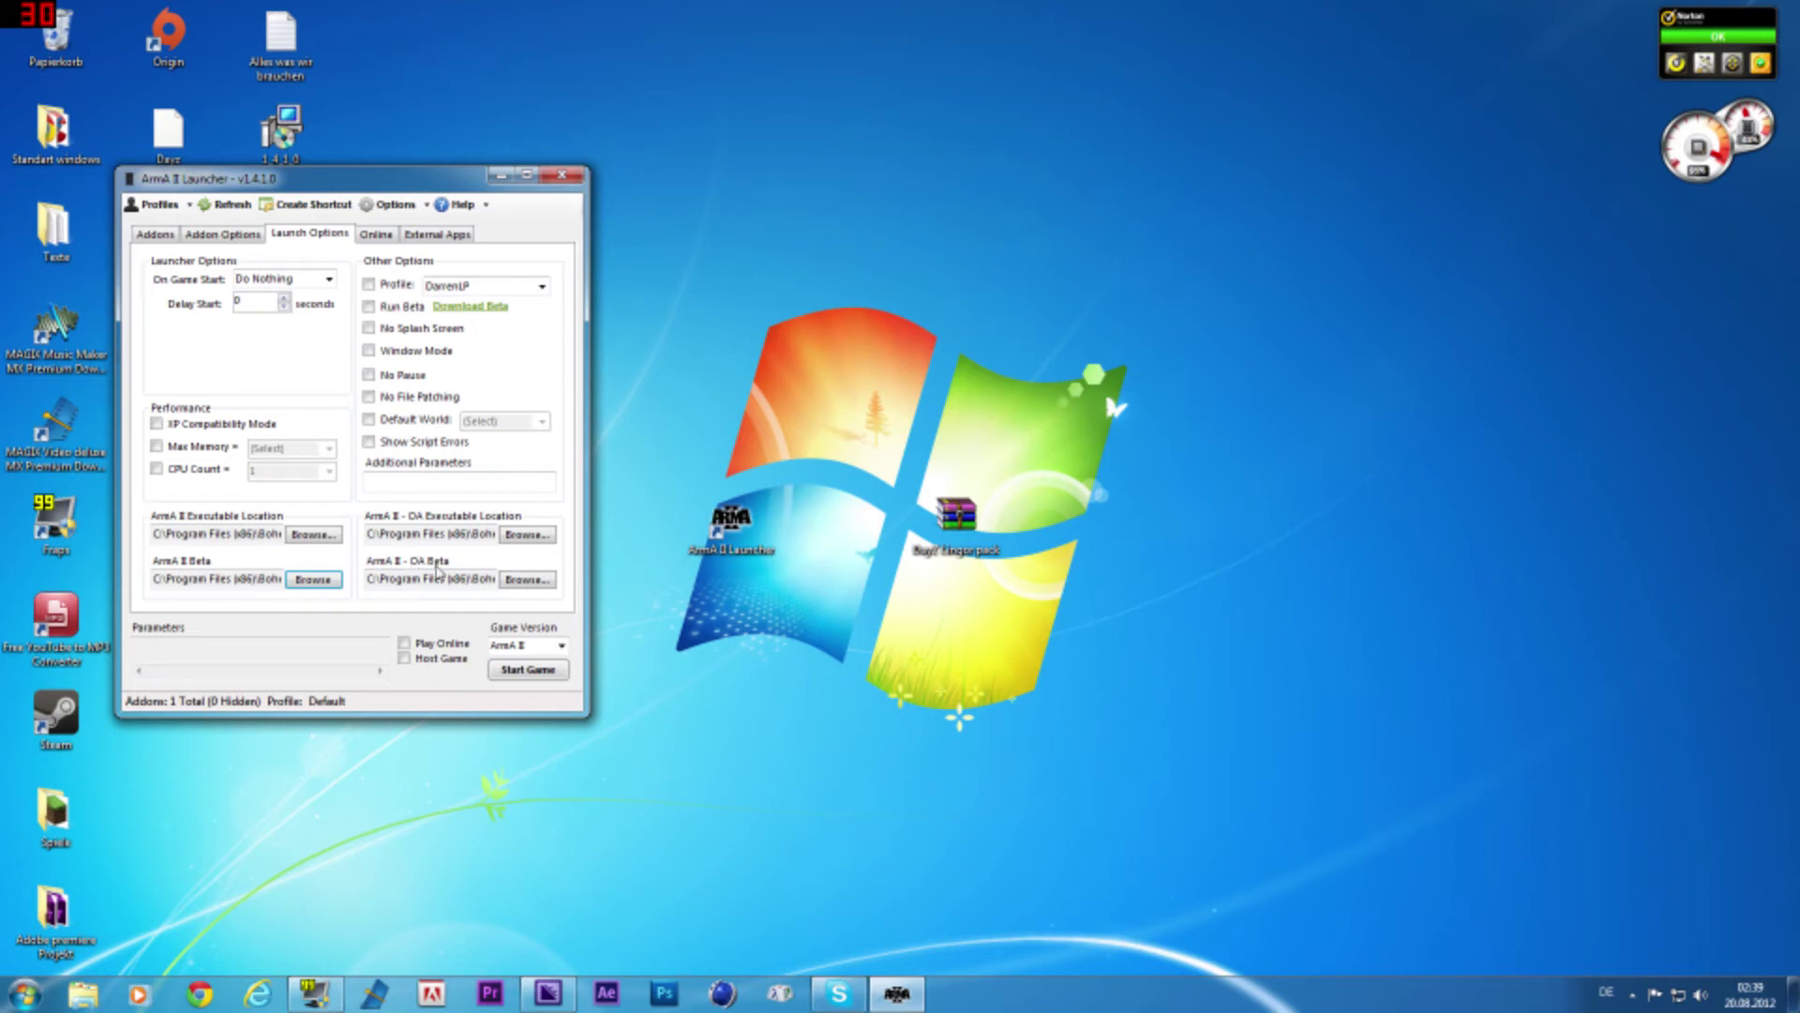
Set the ArmA II - OA Beta path to arma2OA in the ArmA 2 folder
left_click(538, 580)
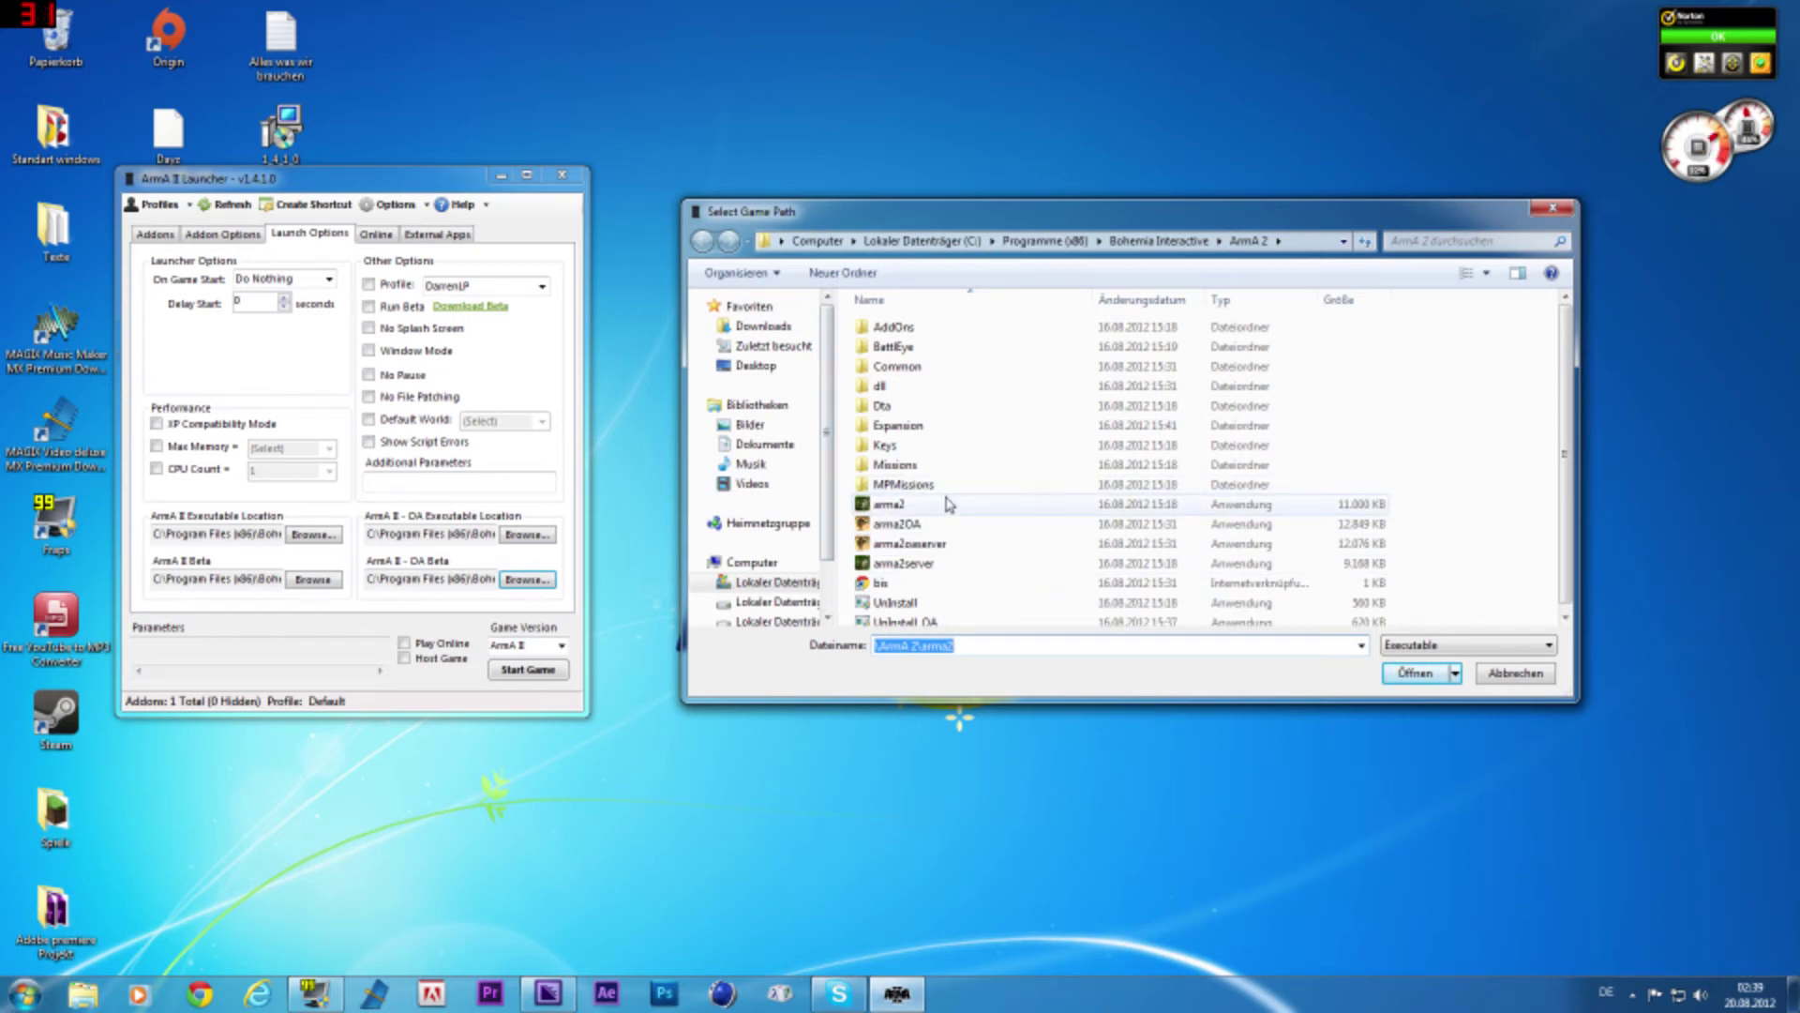
left_click(908, 527)
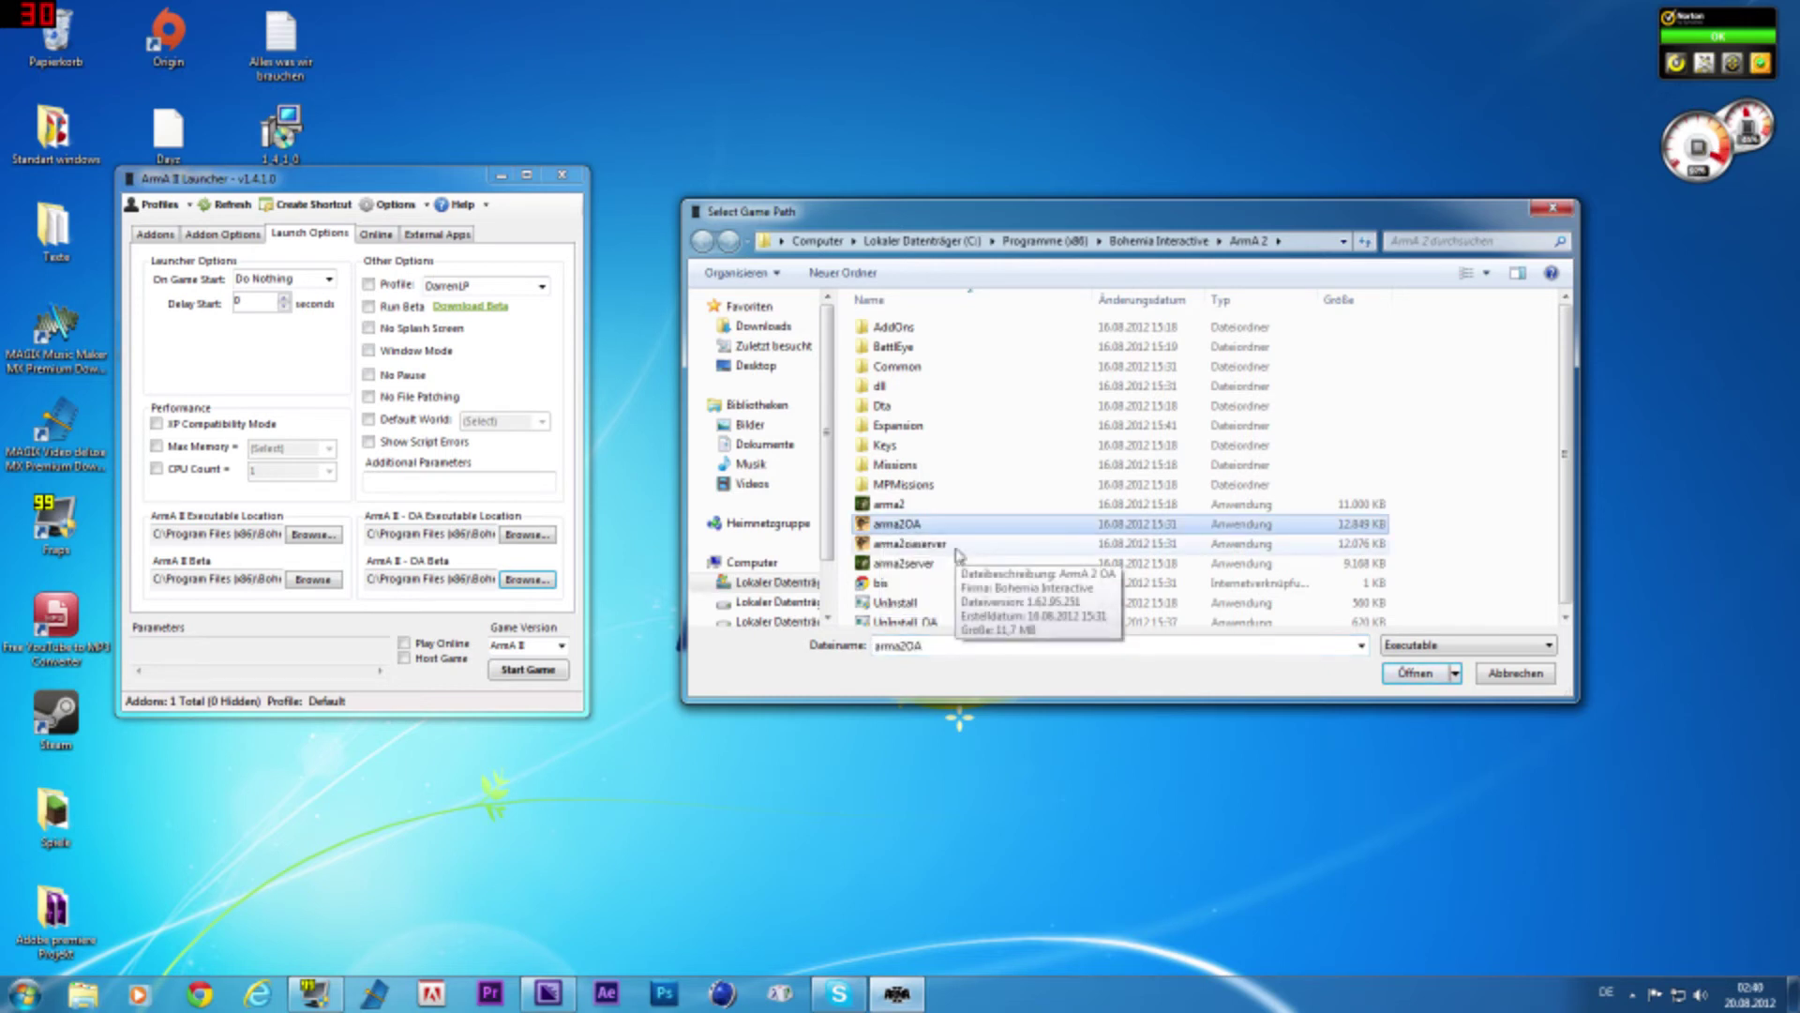
left_click(1415, 673)
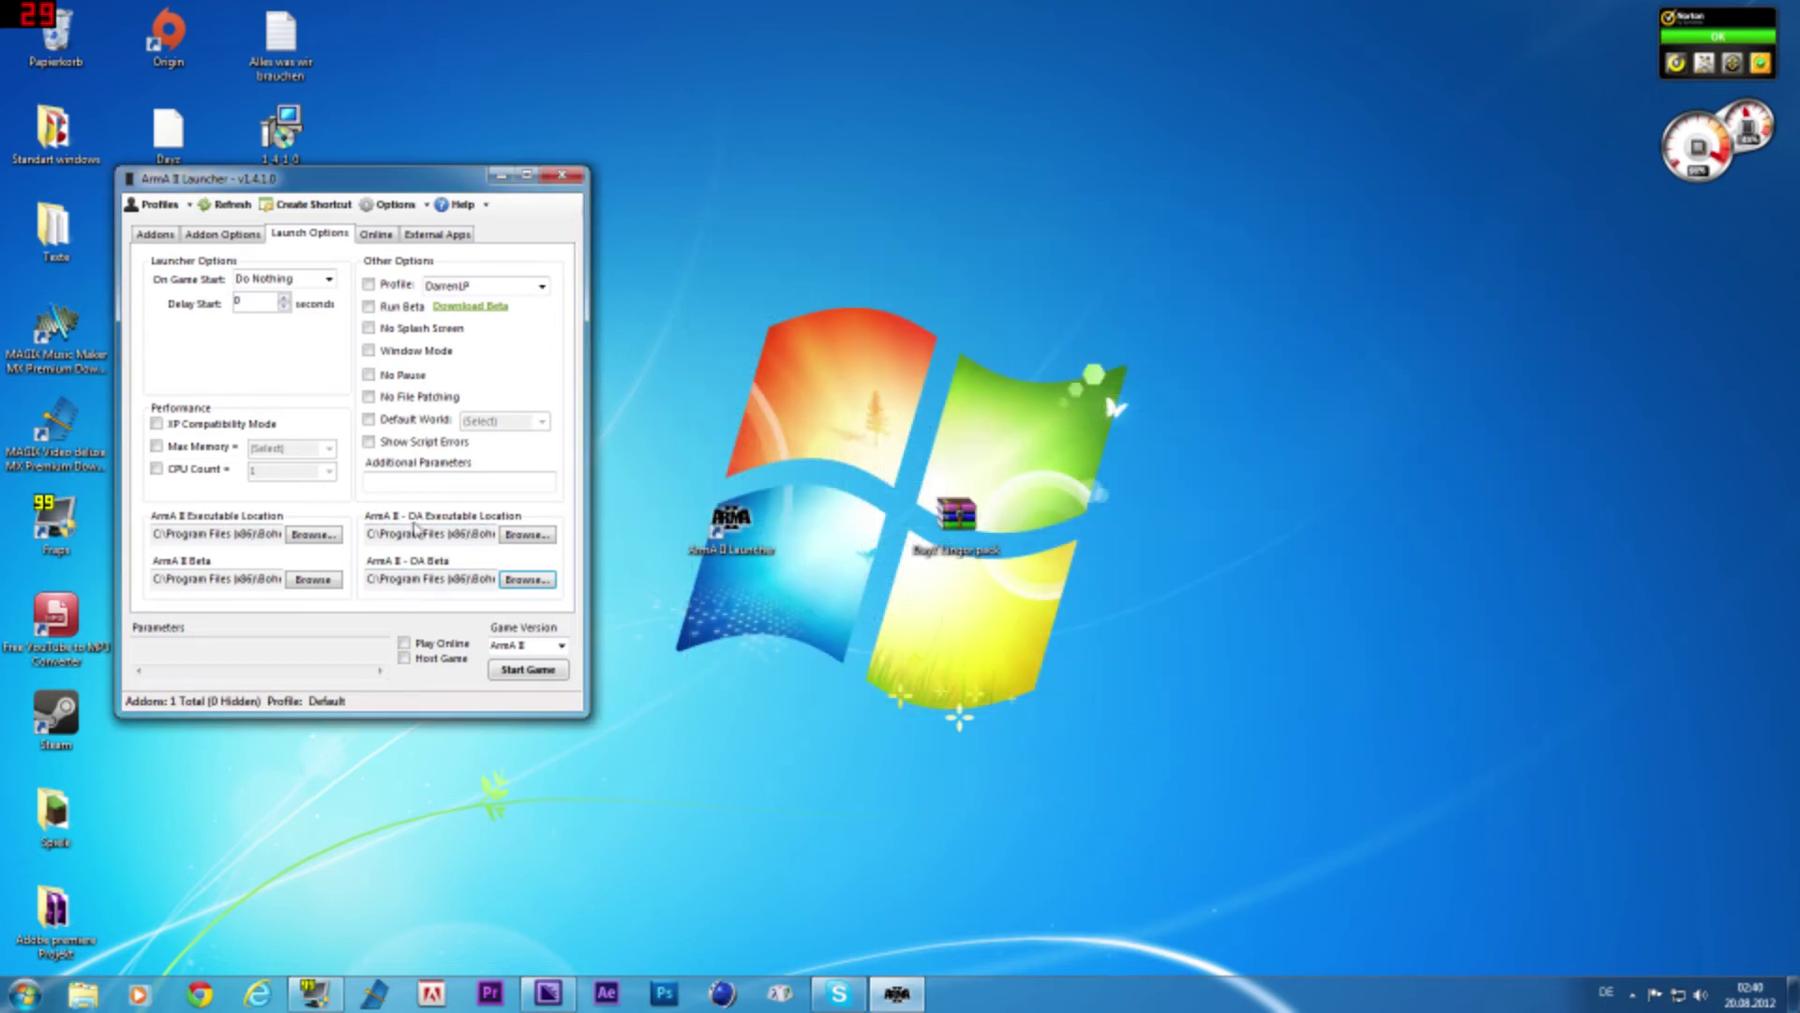
Set the ArmA II - OA Executable Location to arma2OA in the ArmA 2 folder, looking into the Expansion folder on the way
left_click(529, 533)
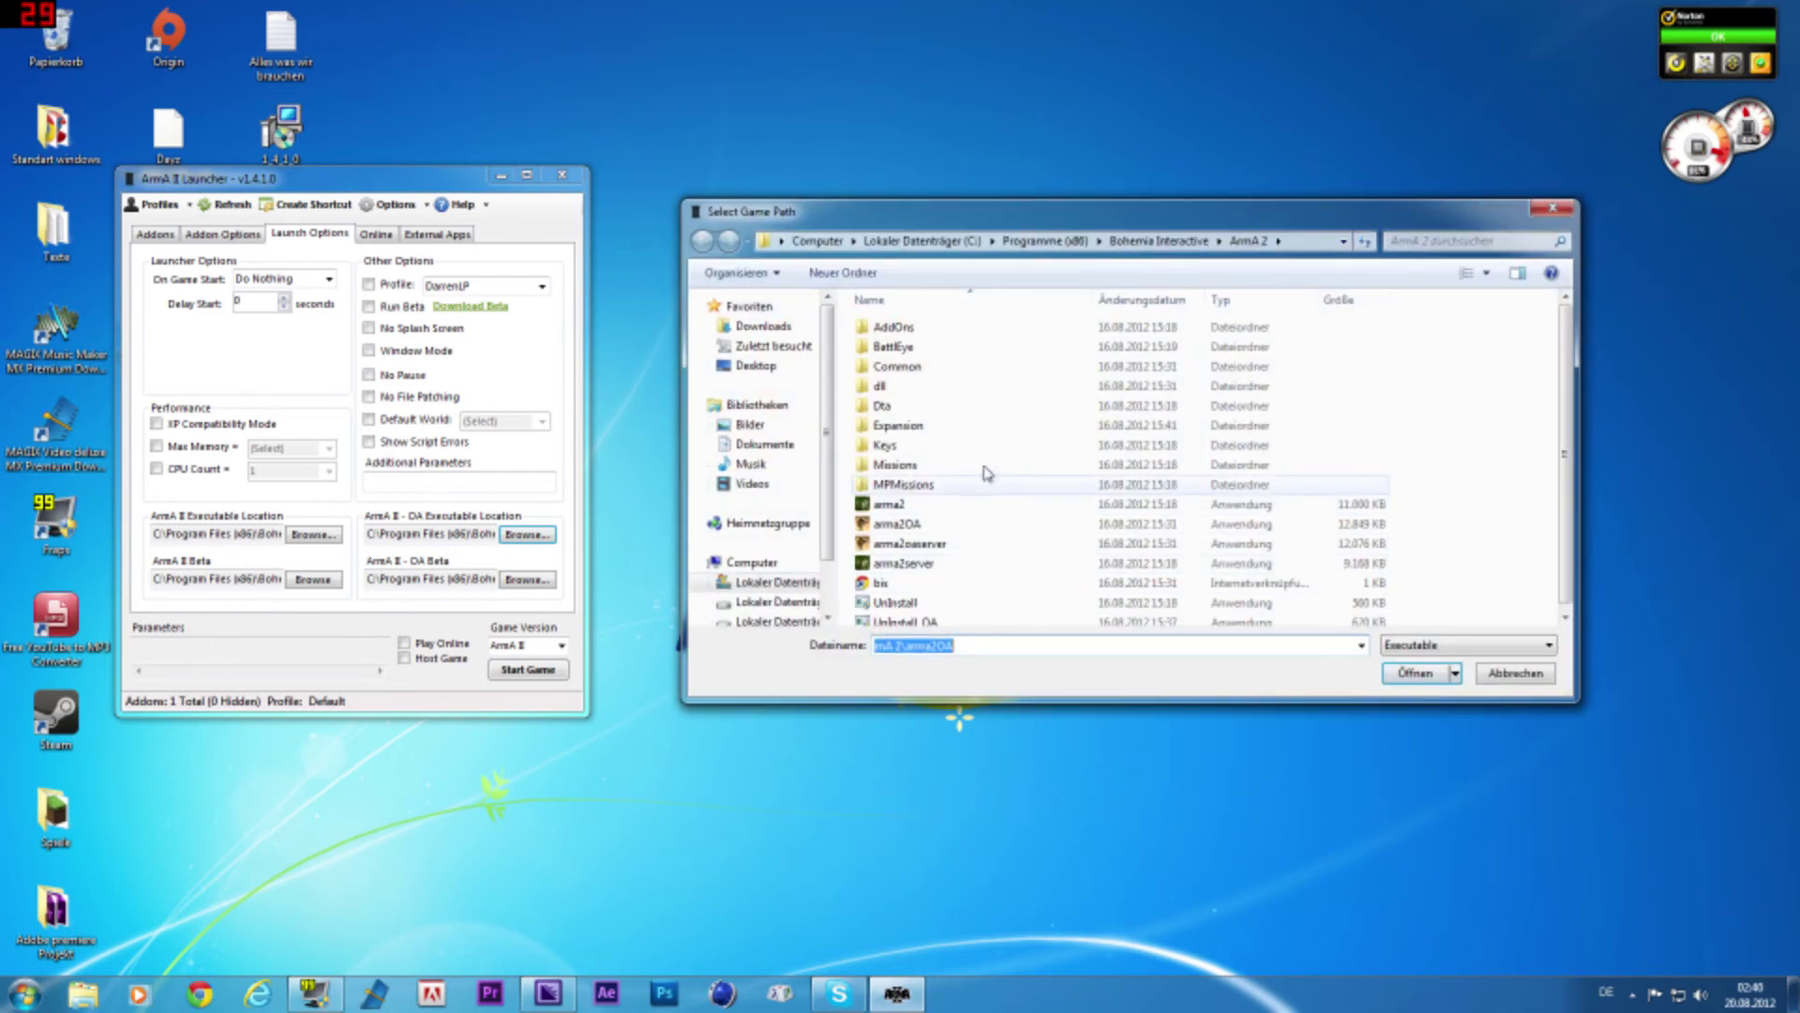
double_click(911, 429)
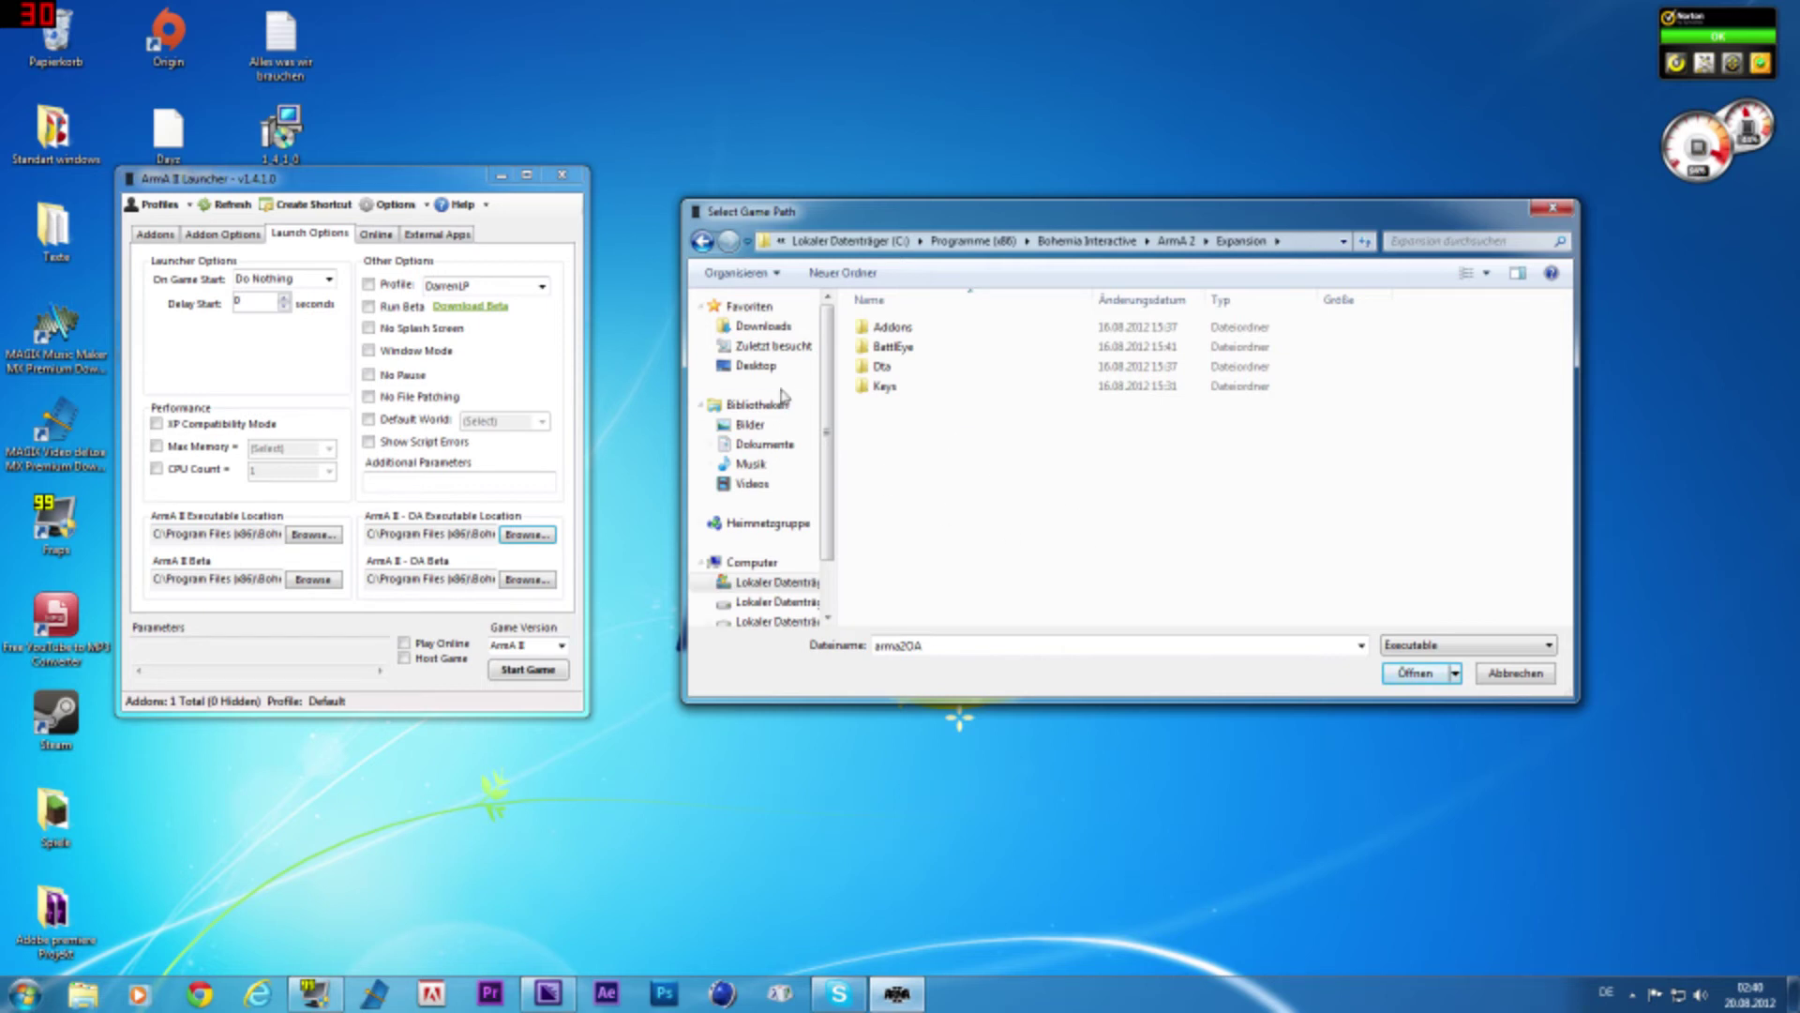
left_click(703, 241)
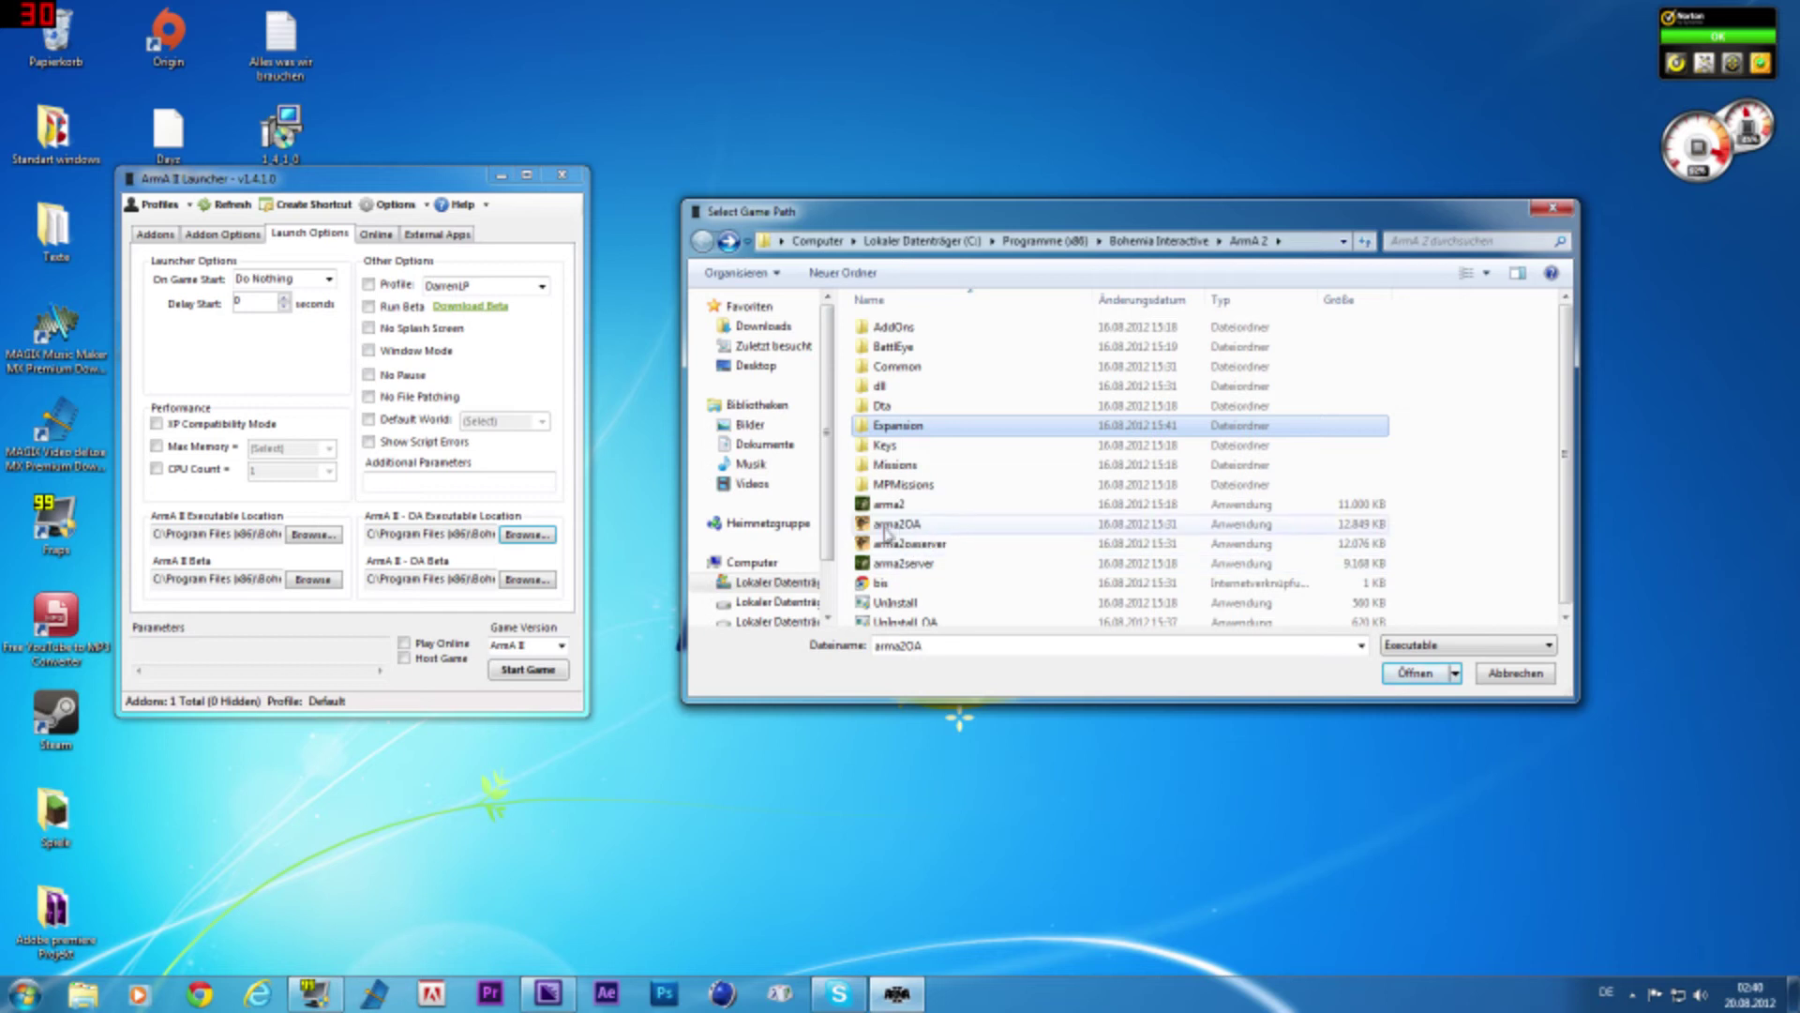
left_click(929, 527)
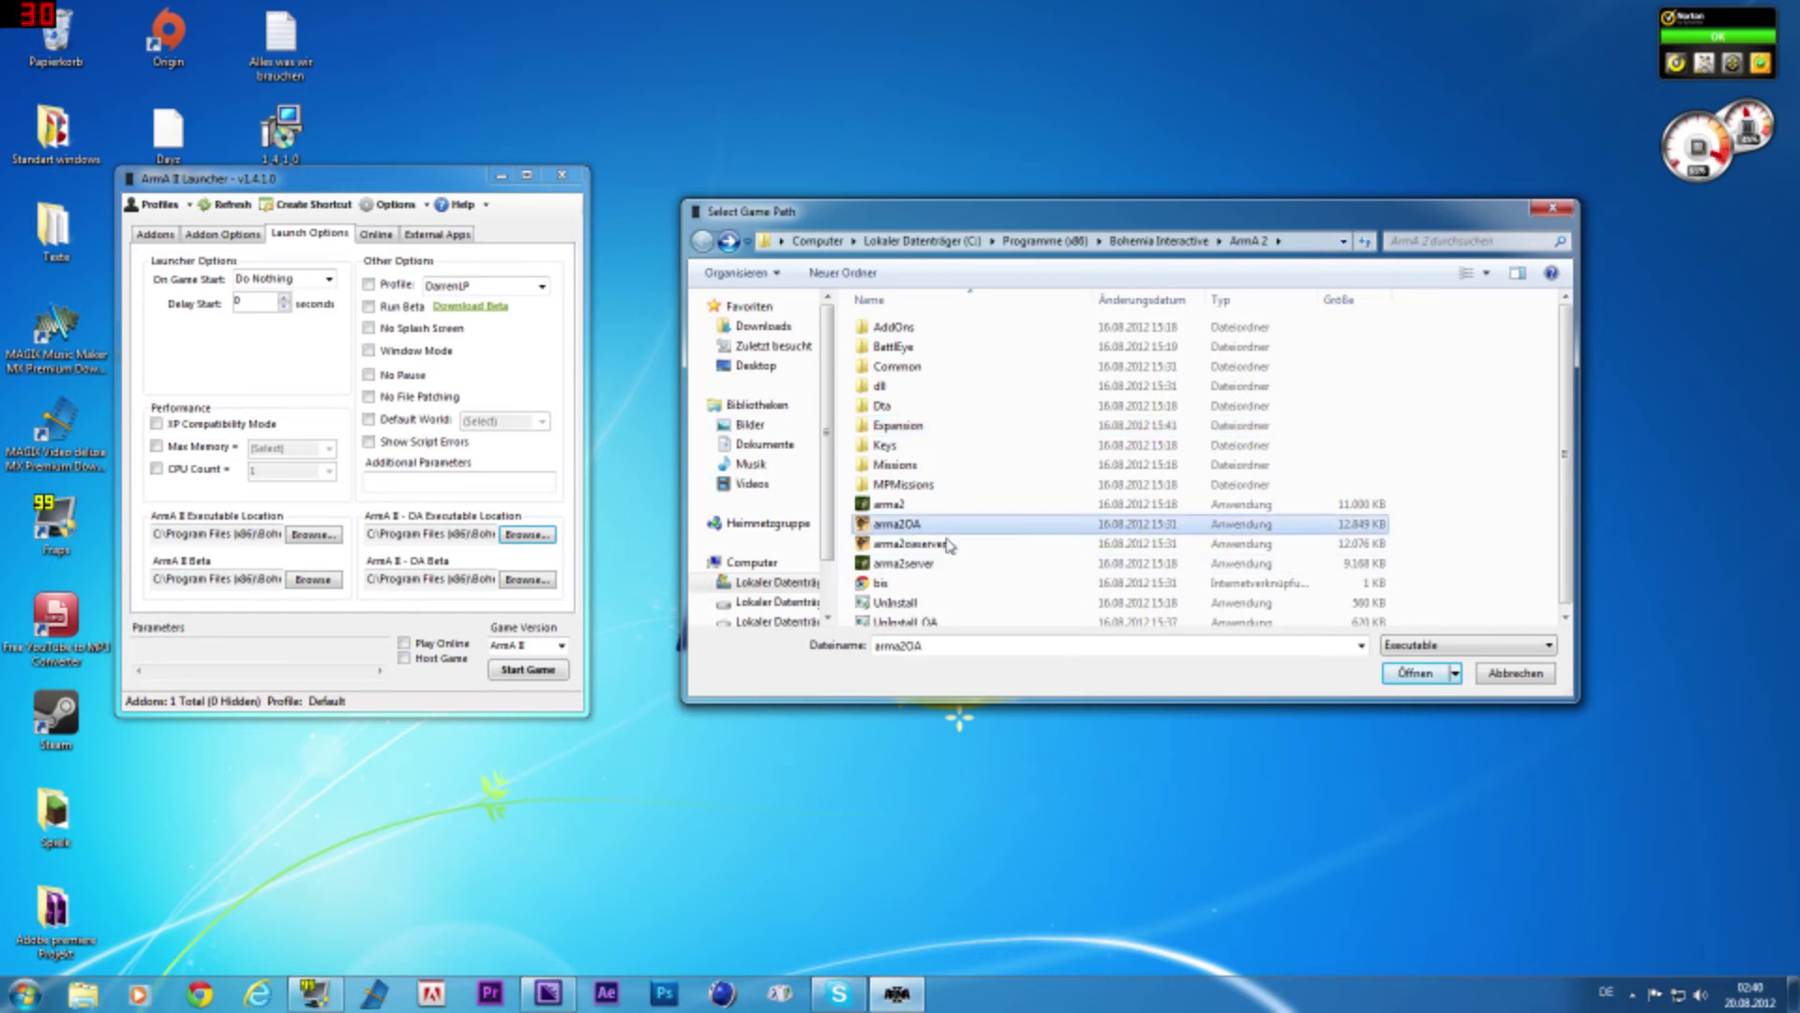
left_click(1407, 689)
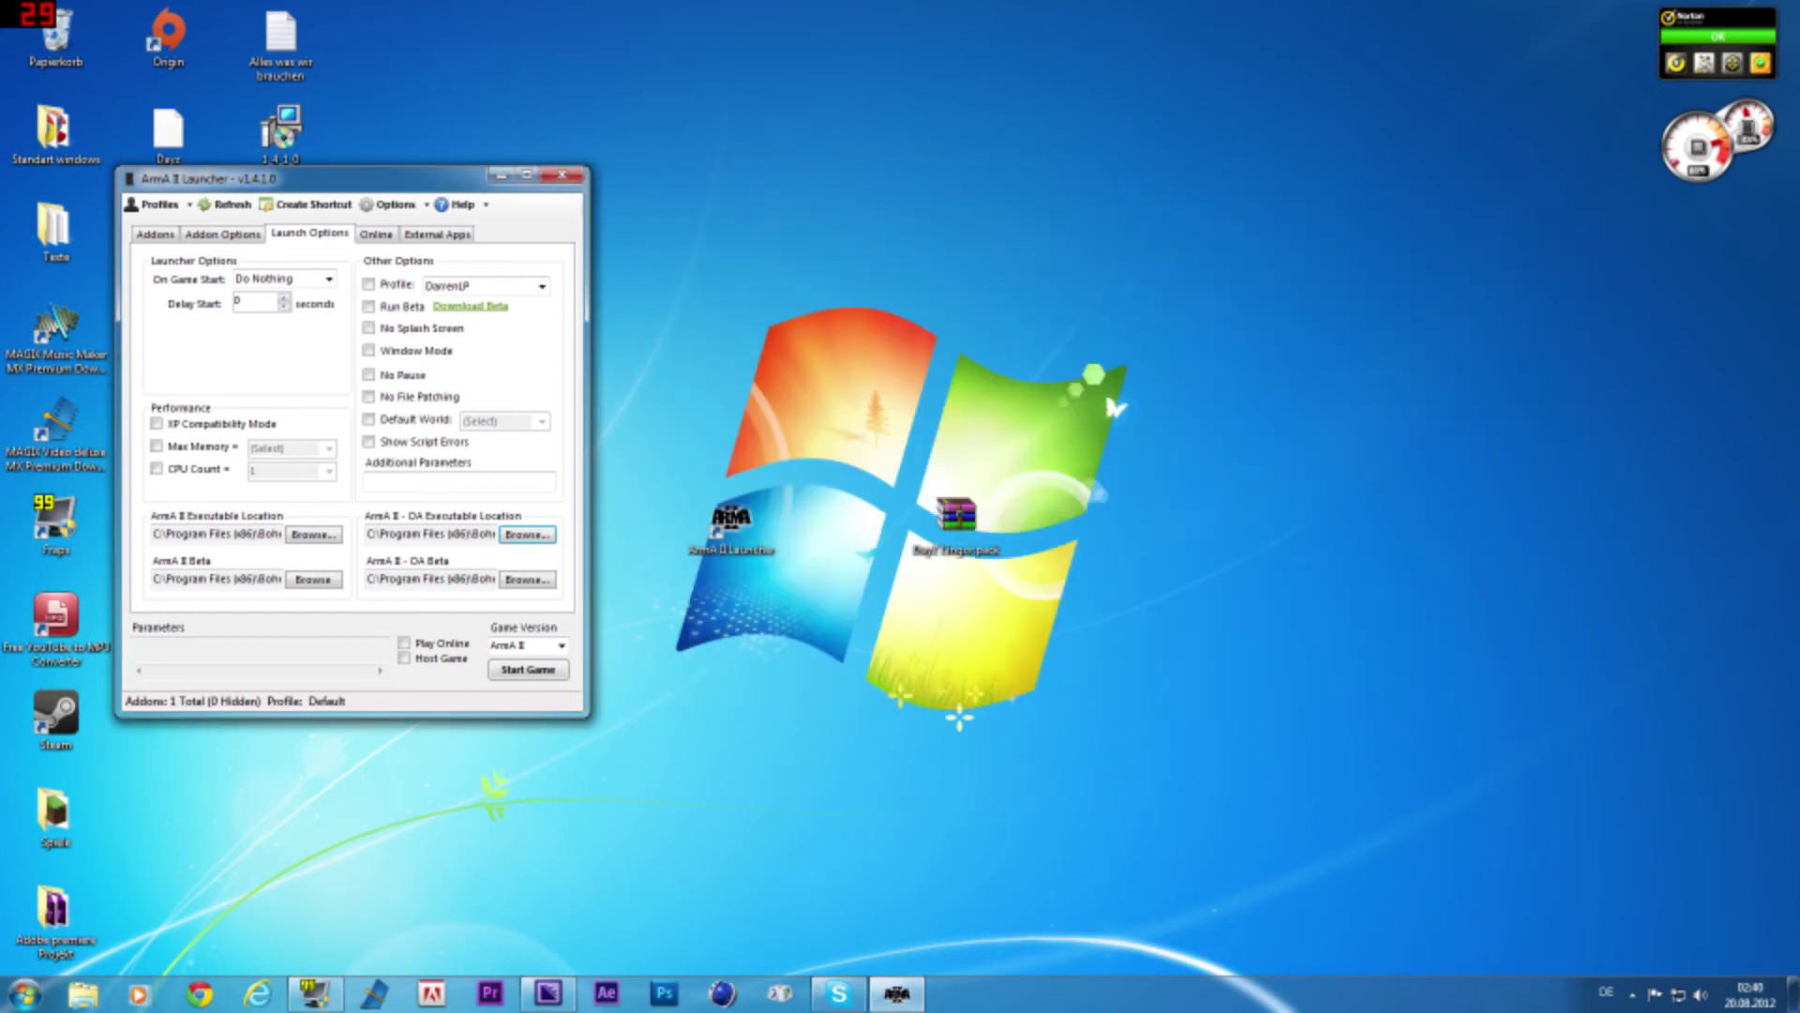
Turn on Run Beta, No Splash Screen and Default World in the launch options
left_click(367, 309)
left_click(367, 330)
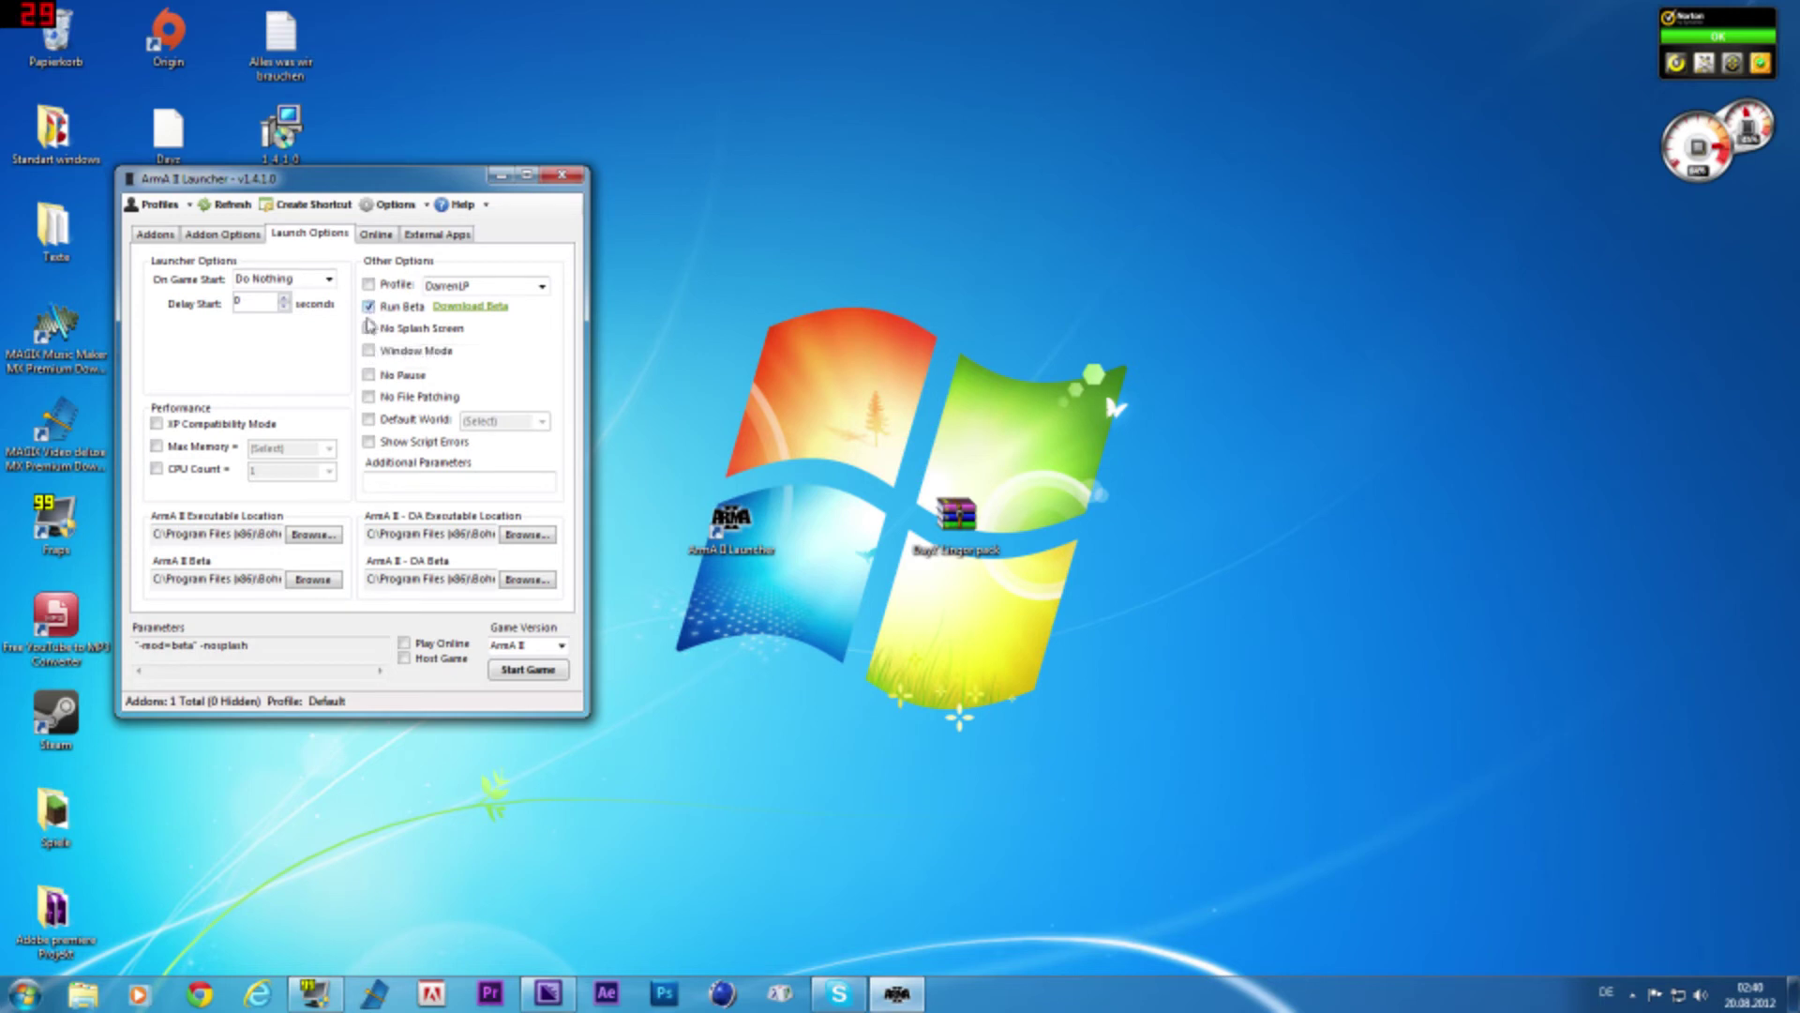
left_click(369, 420)
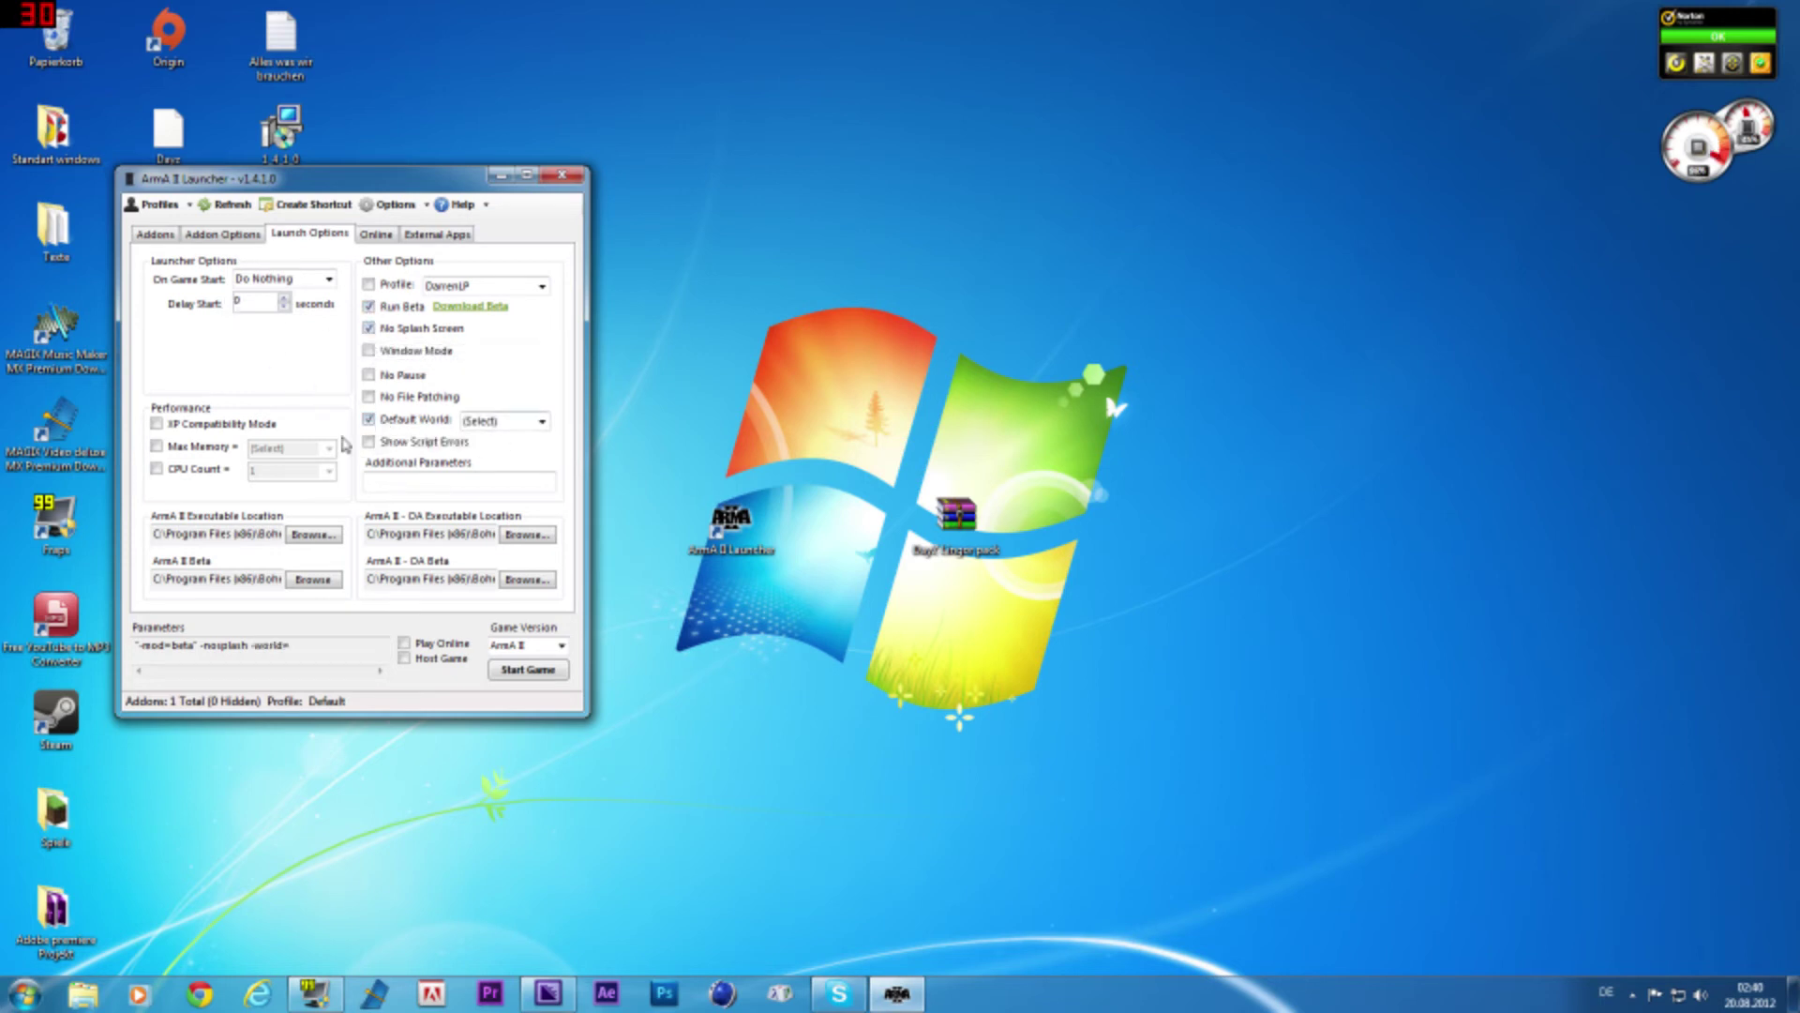
Review the available game profiles and the launcher's own profile list, keeping the current selections
left_click(542, 286)
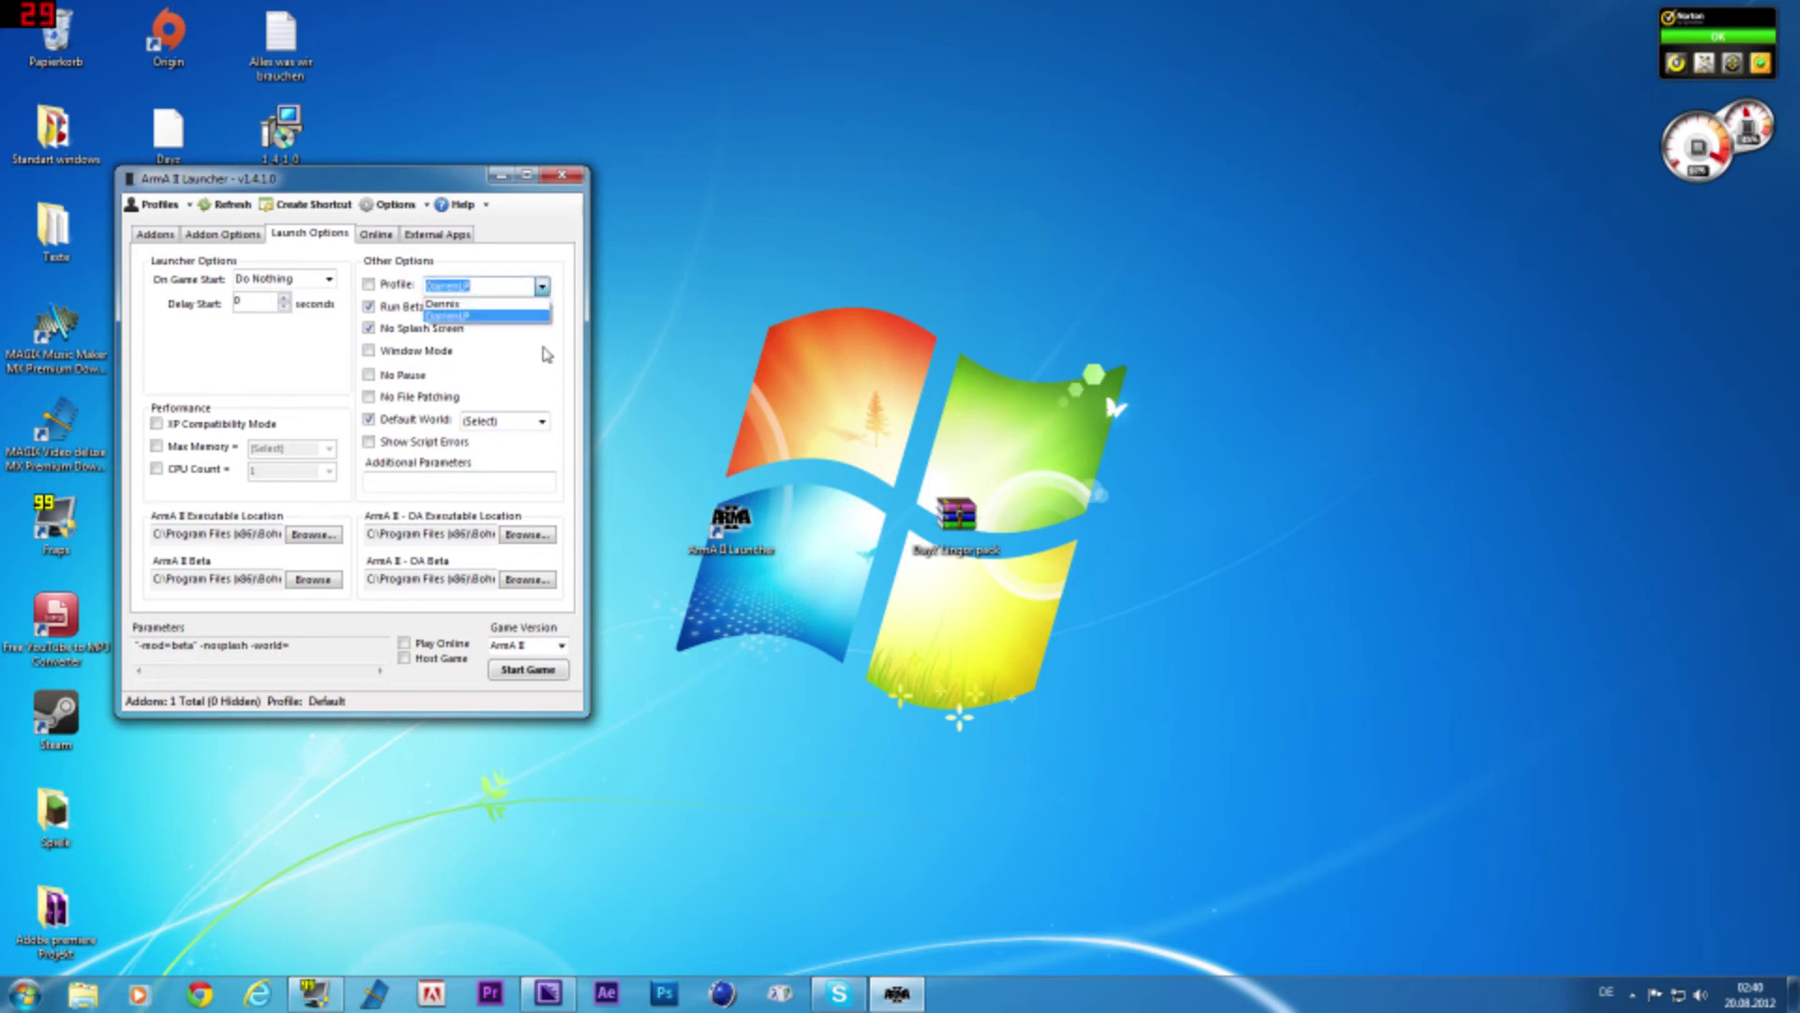
left_click(546, 362)
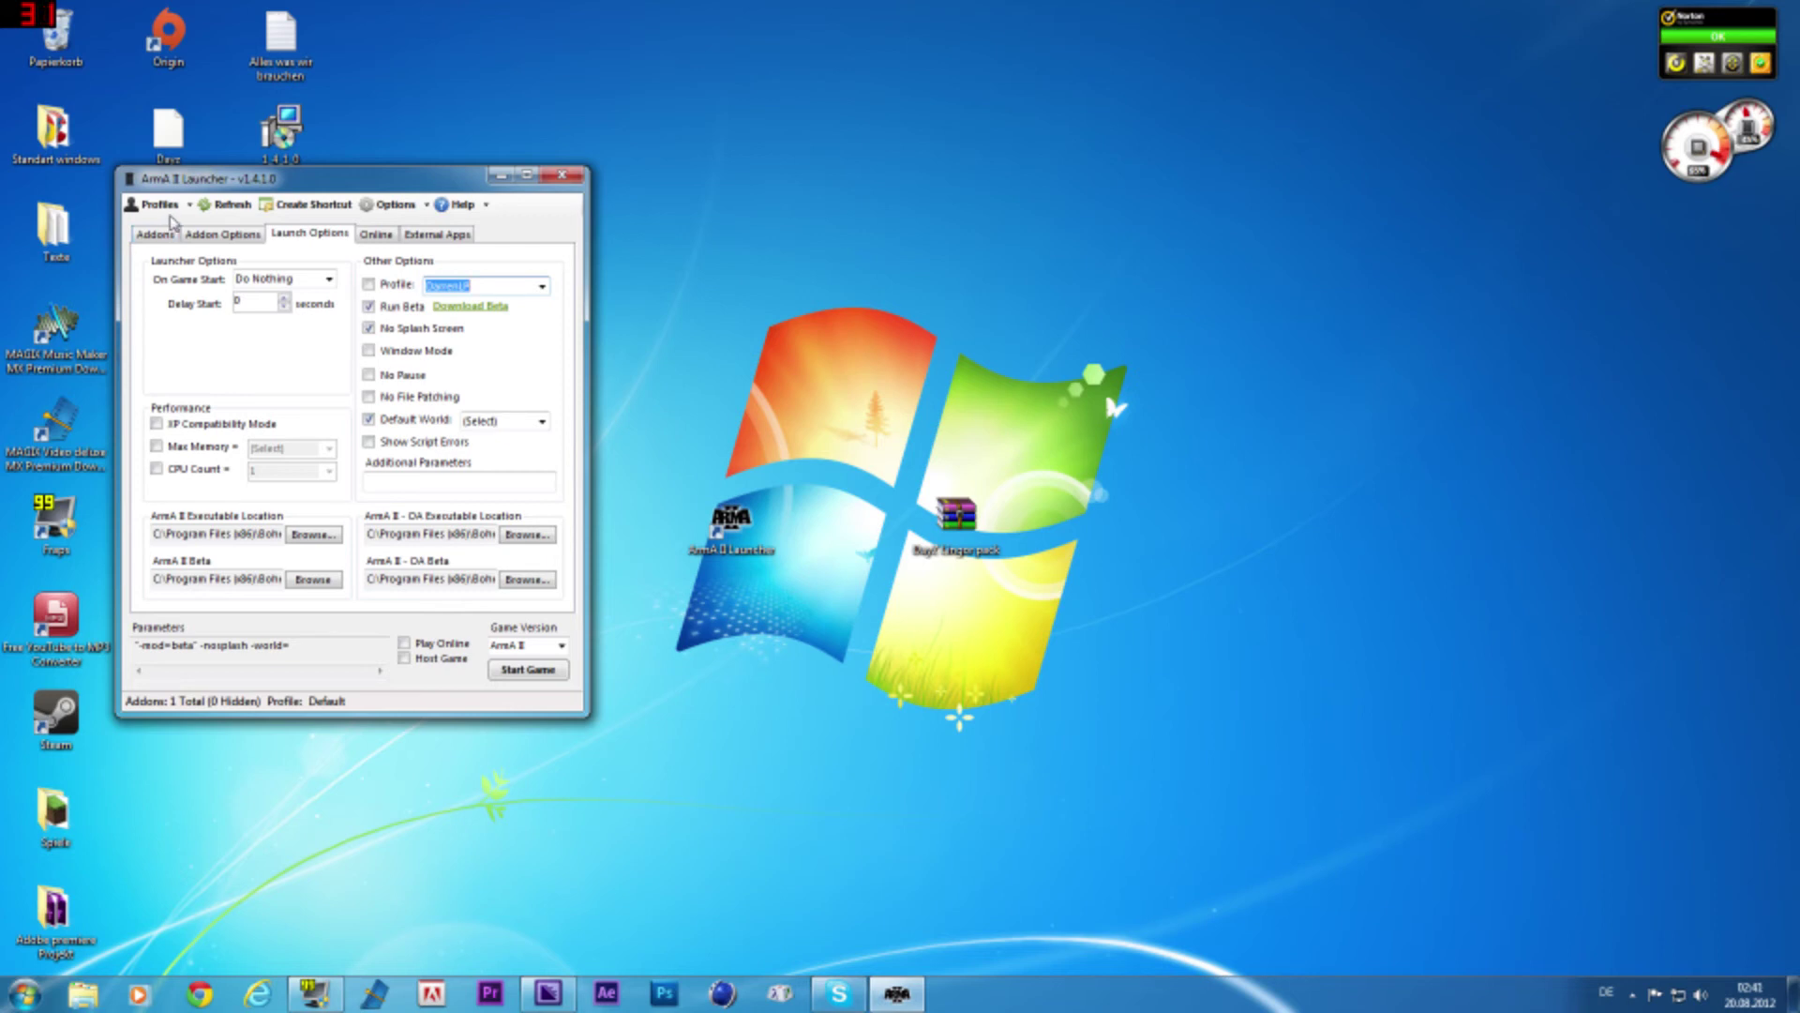
left_click(161, 205)
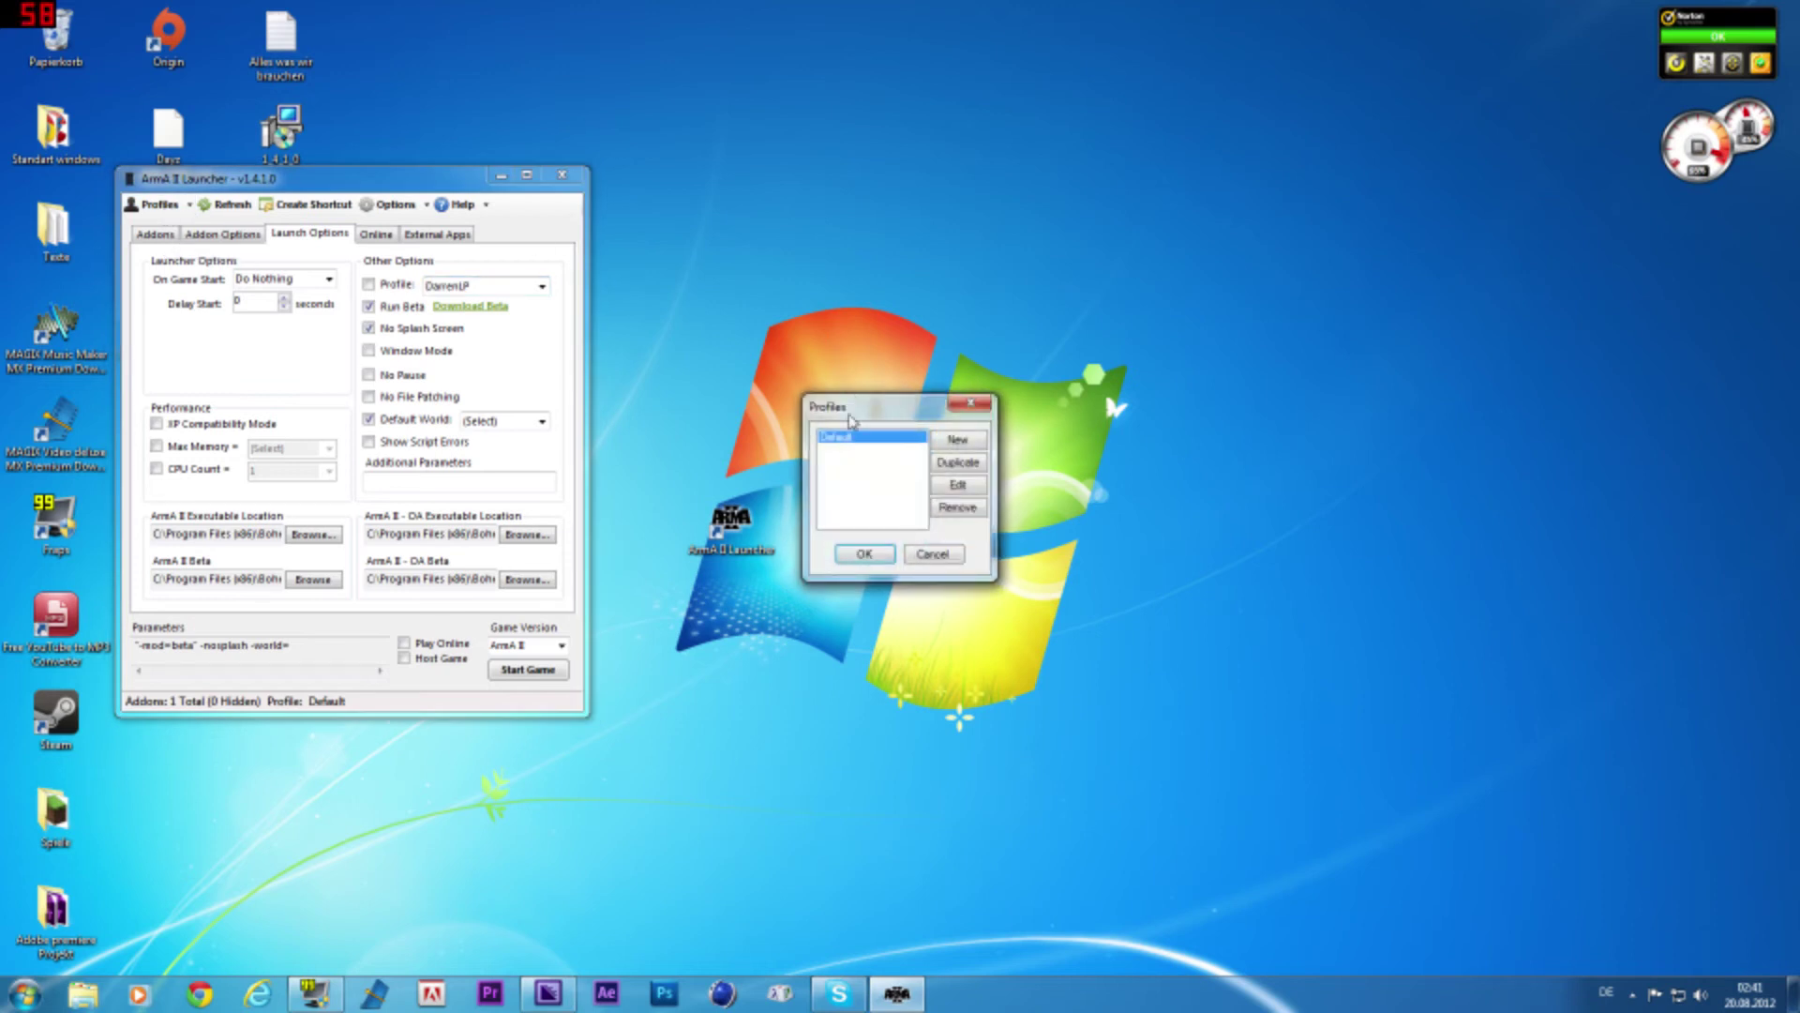
left_click(865, 558)
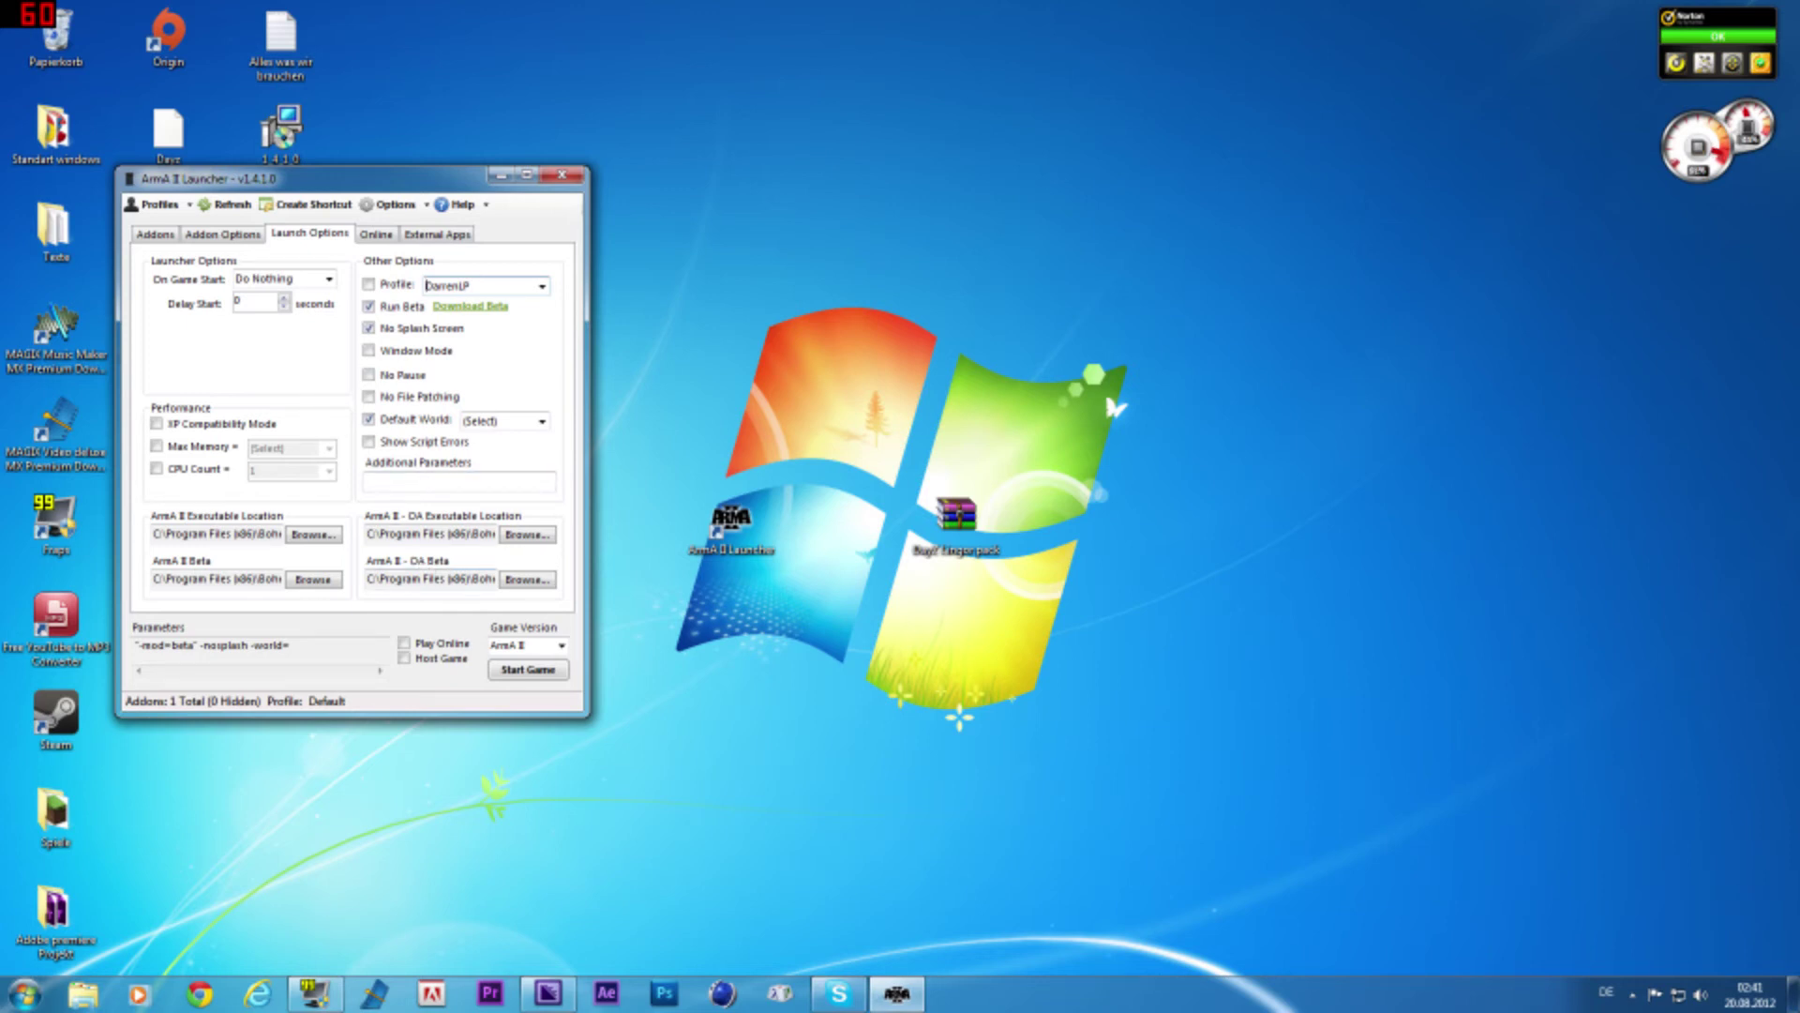
Add a second group under Addons / Mods in the addon groups and name it DayZ
left_click(155, 236)
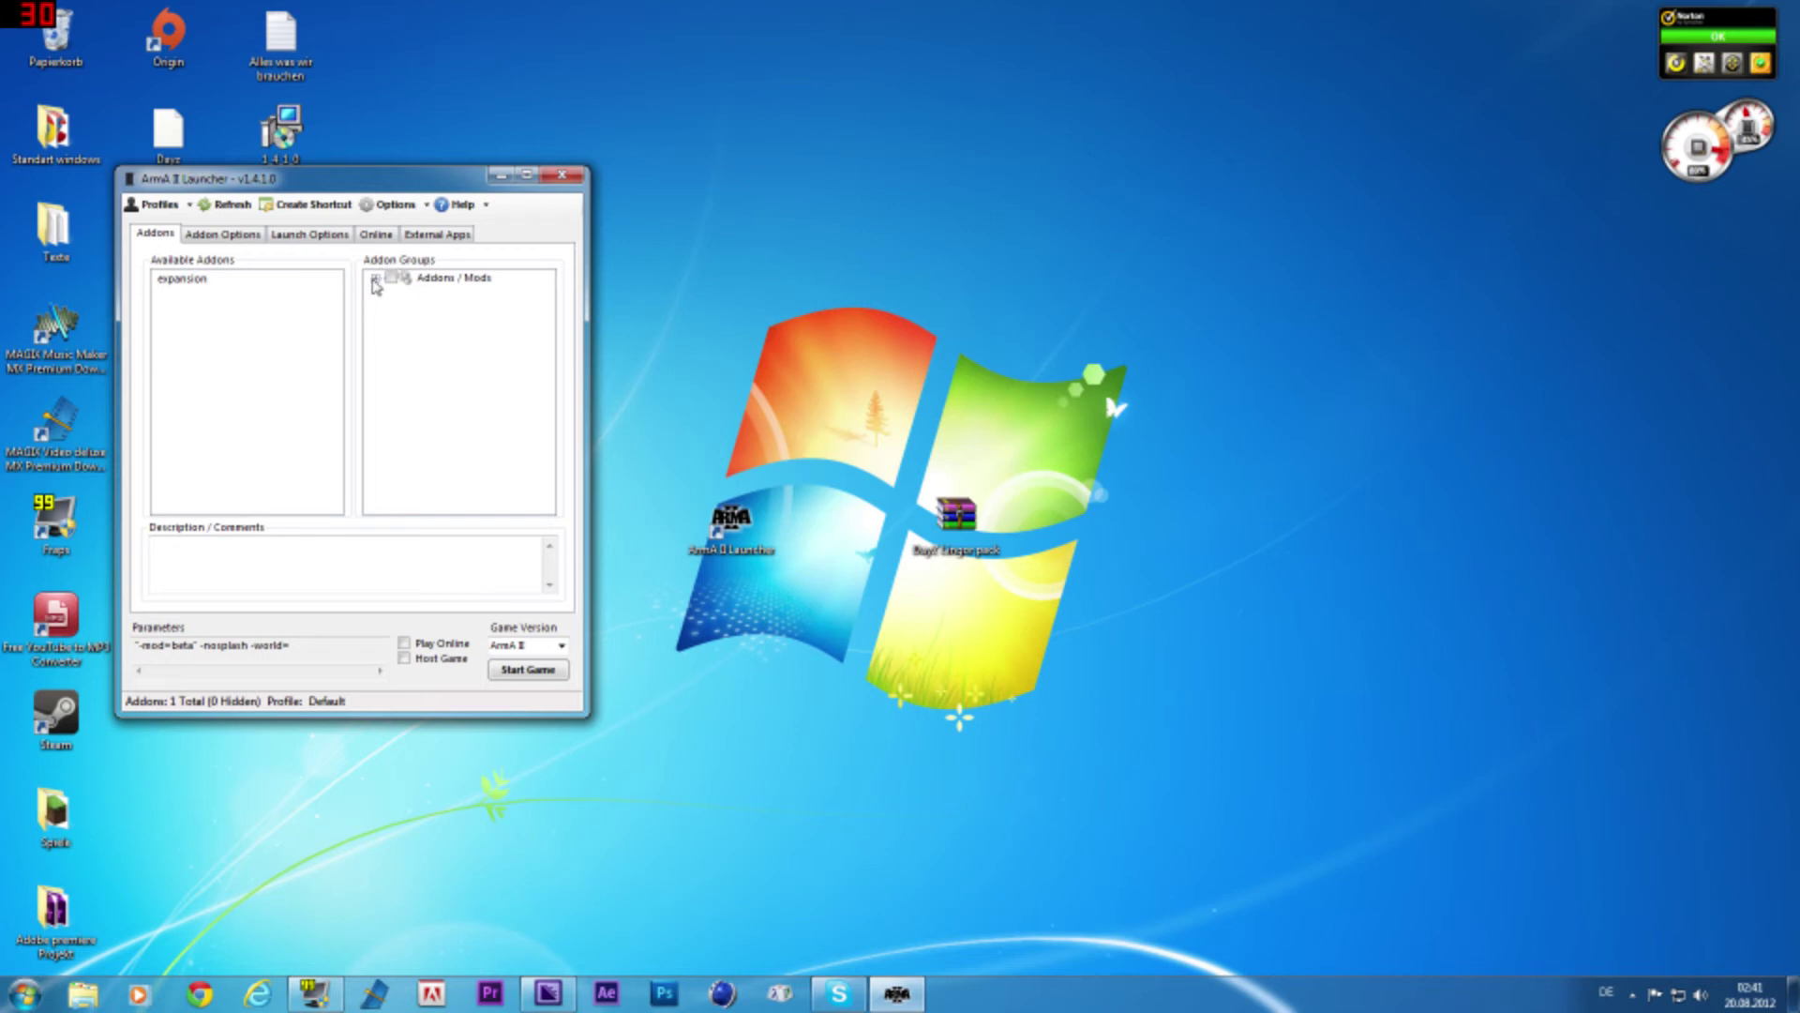
left_click(375, 279)
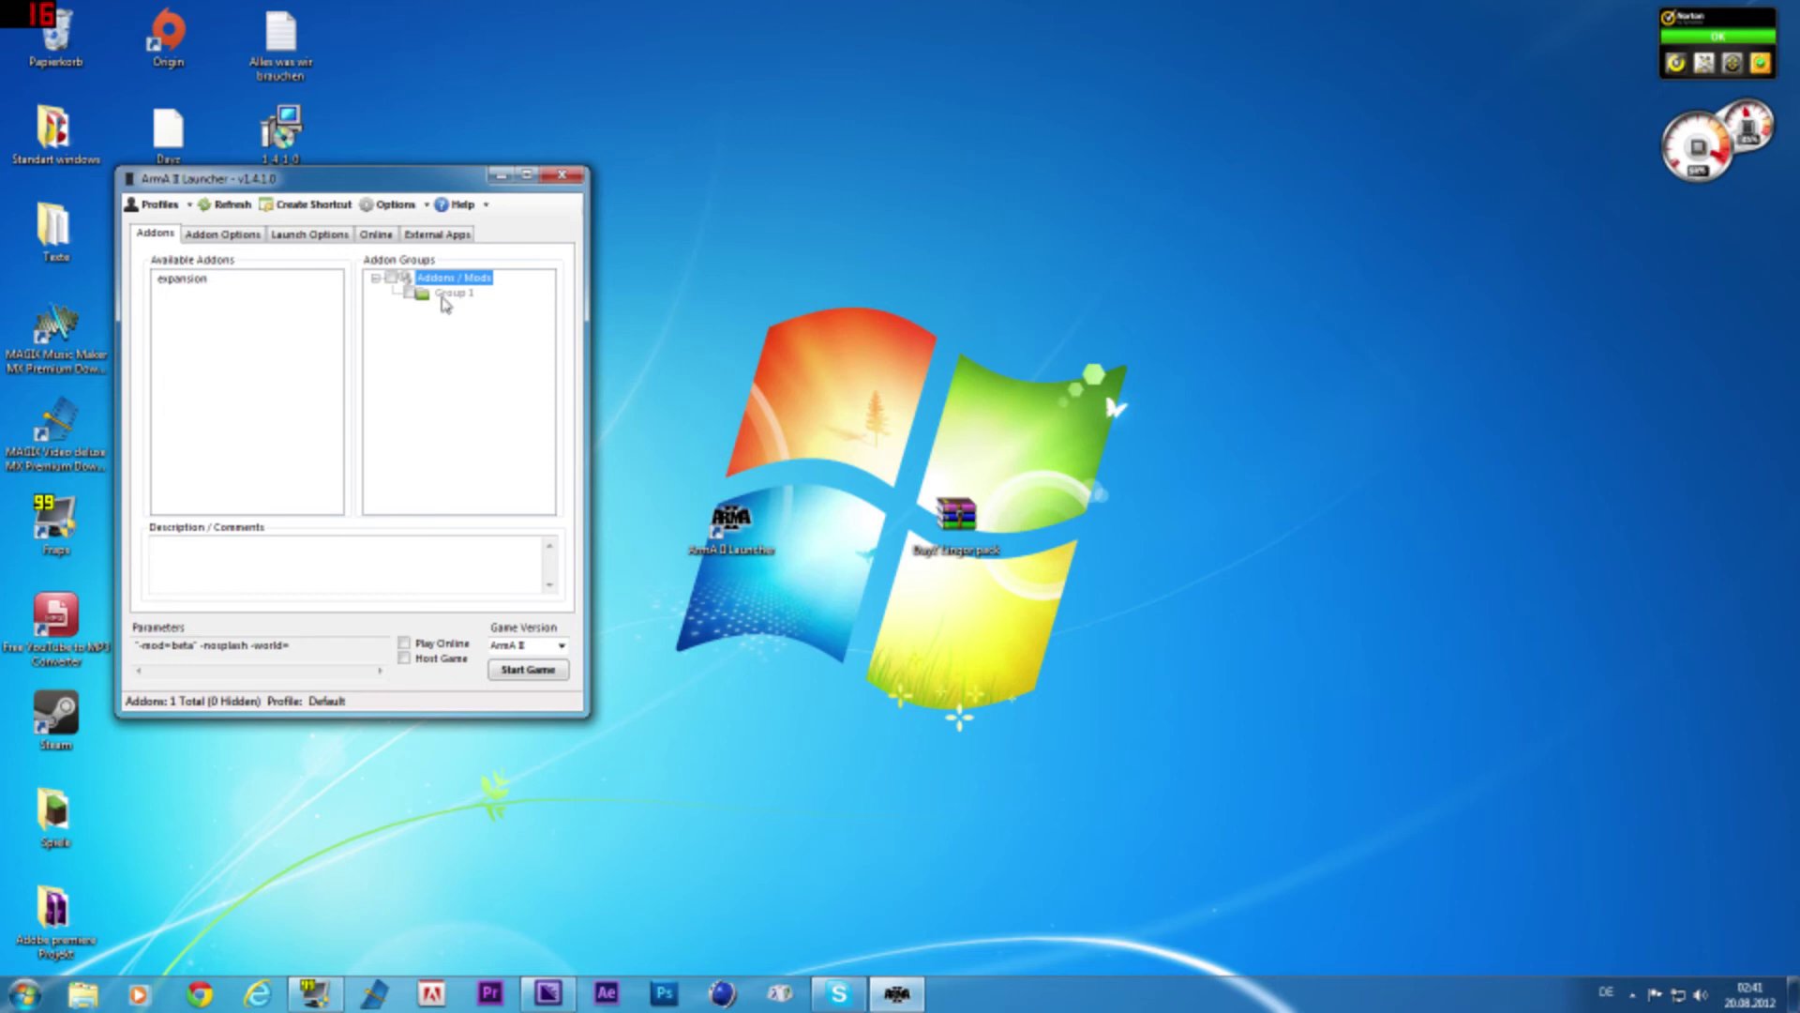
right_click(426, 345)
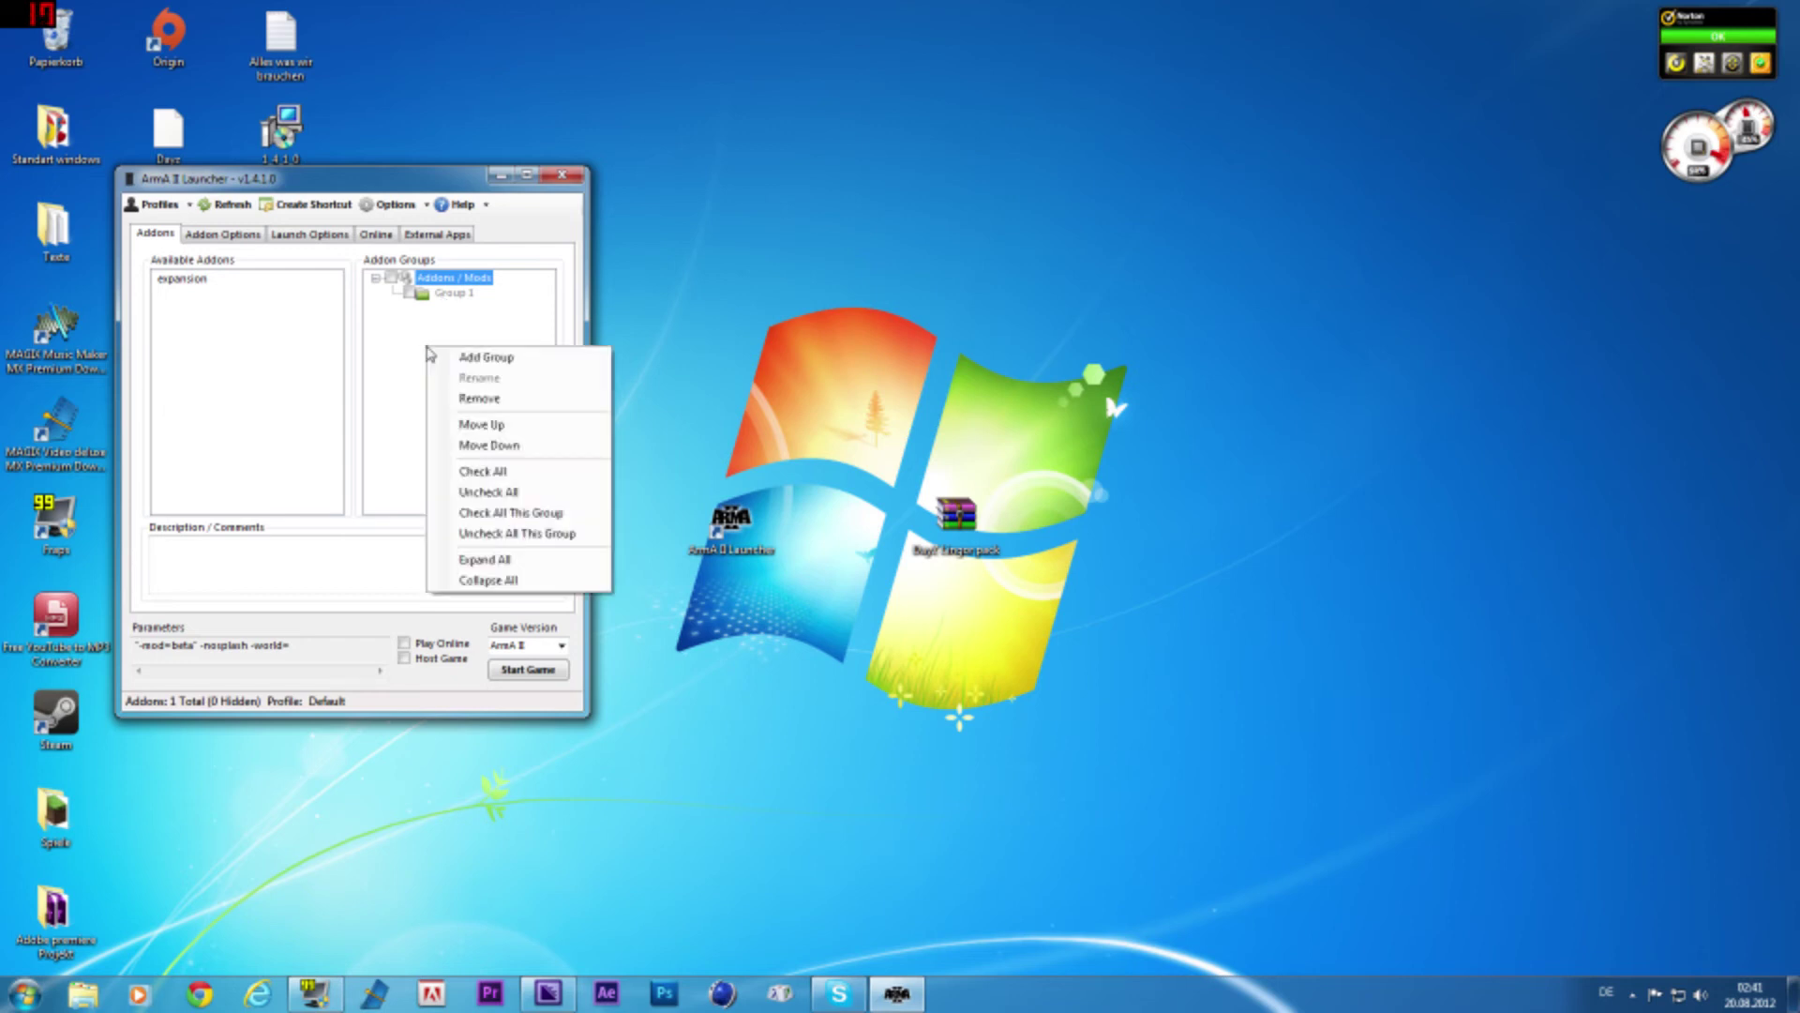
left_click(484, 359)
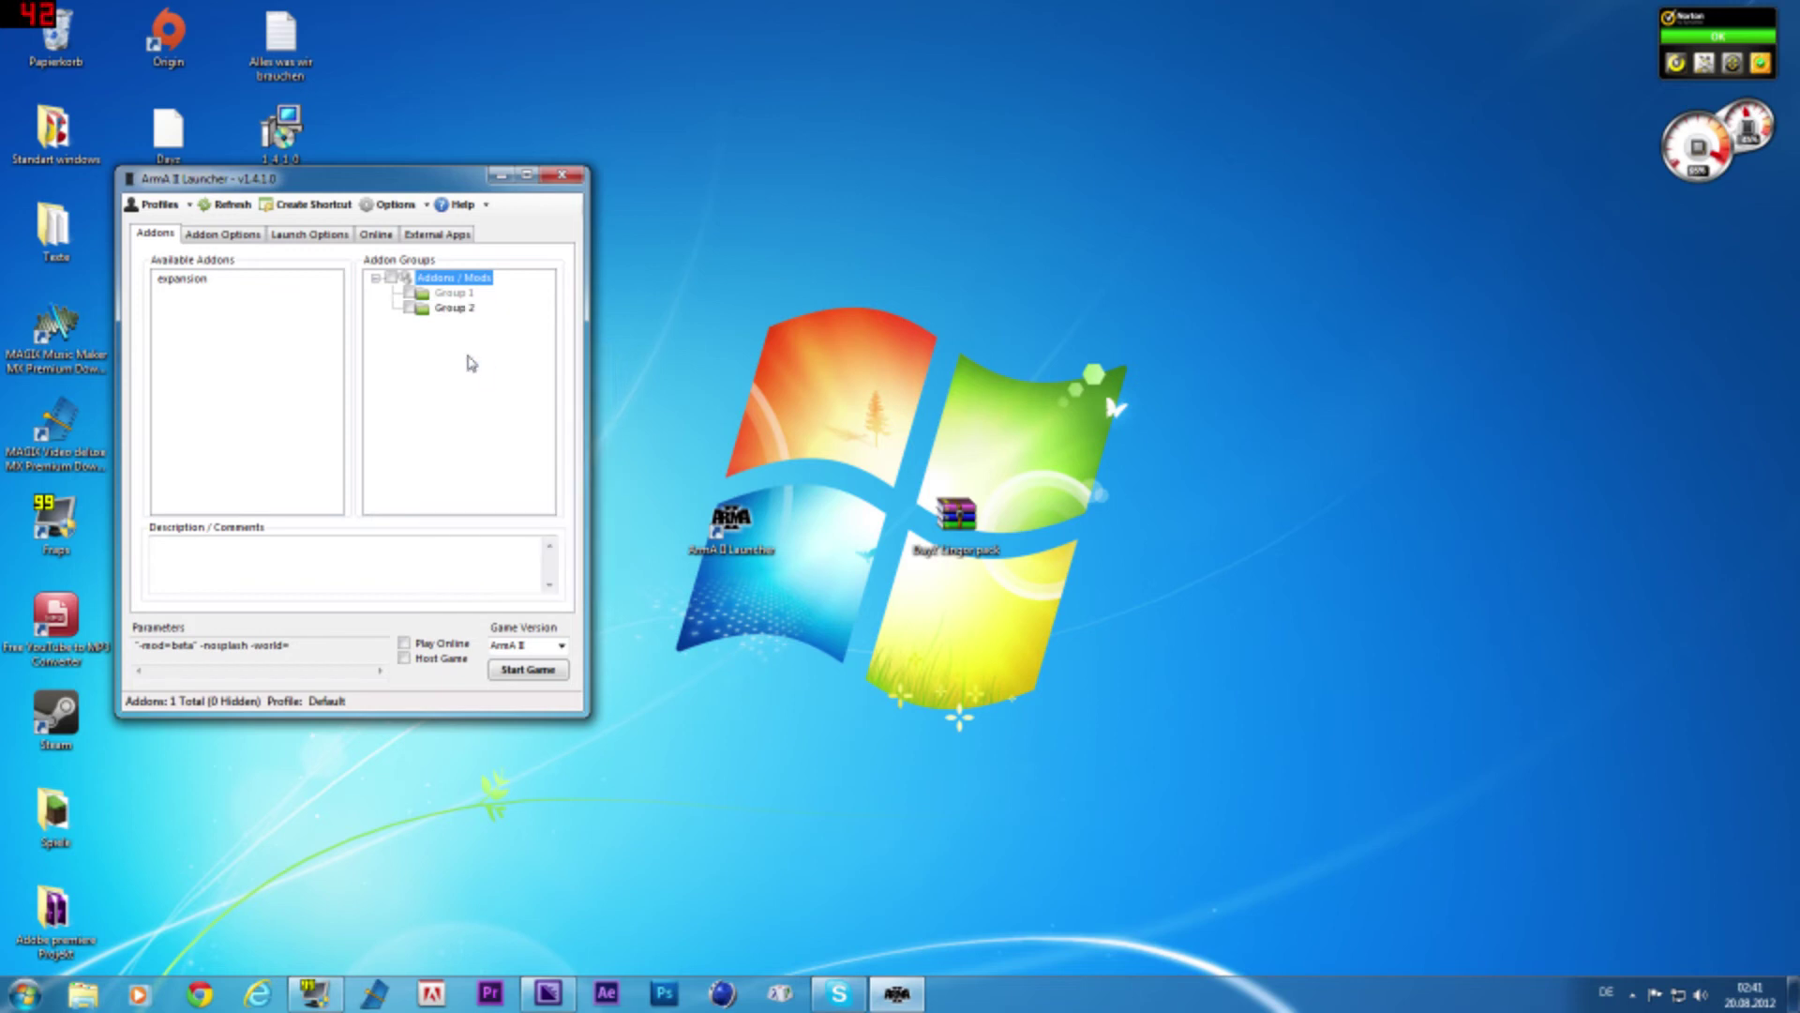
left_click(455, 310)
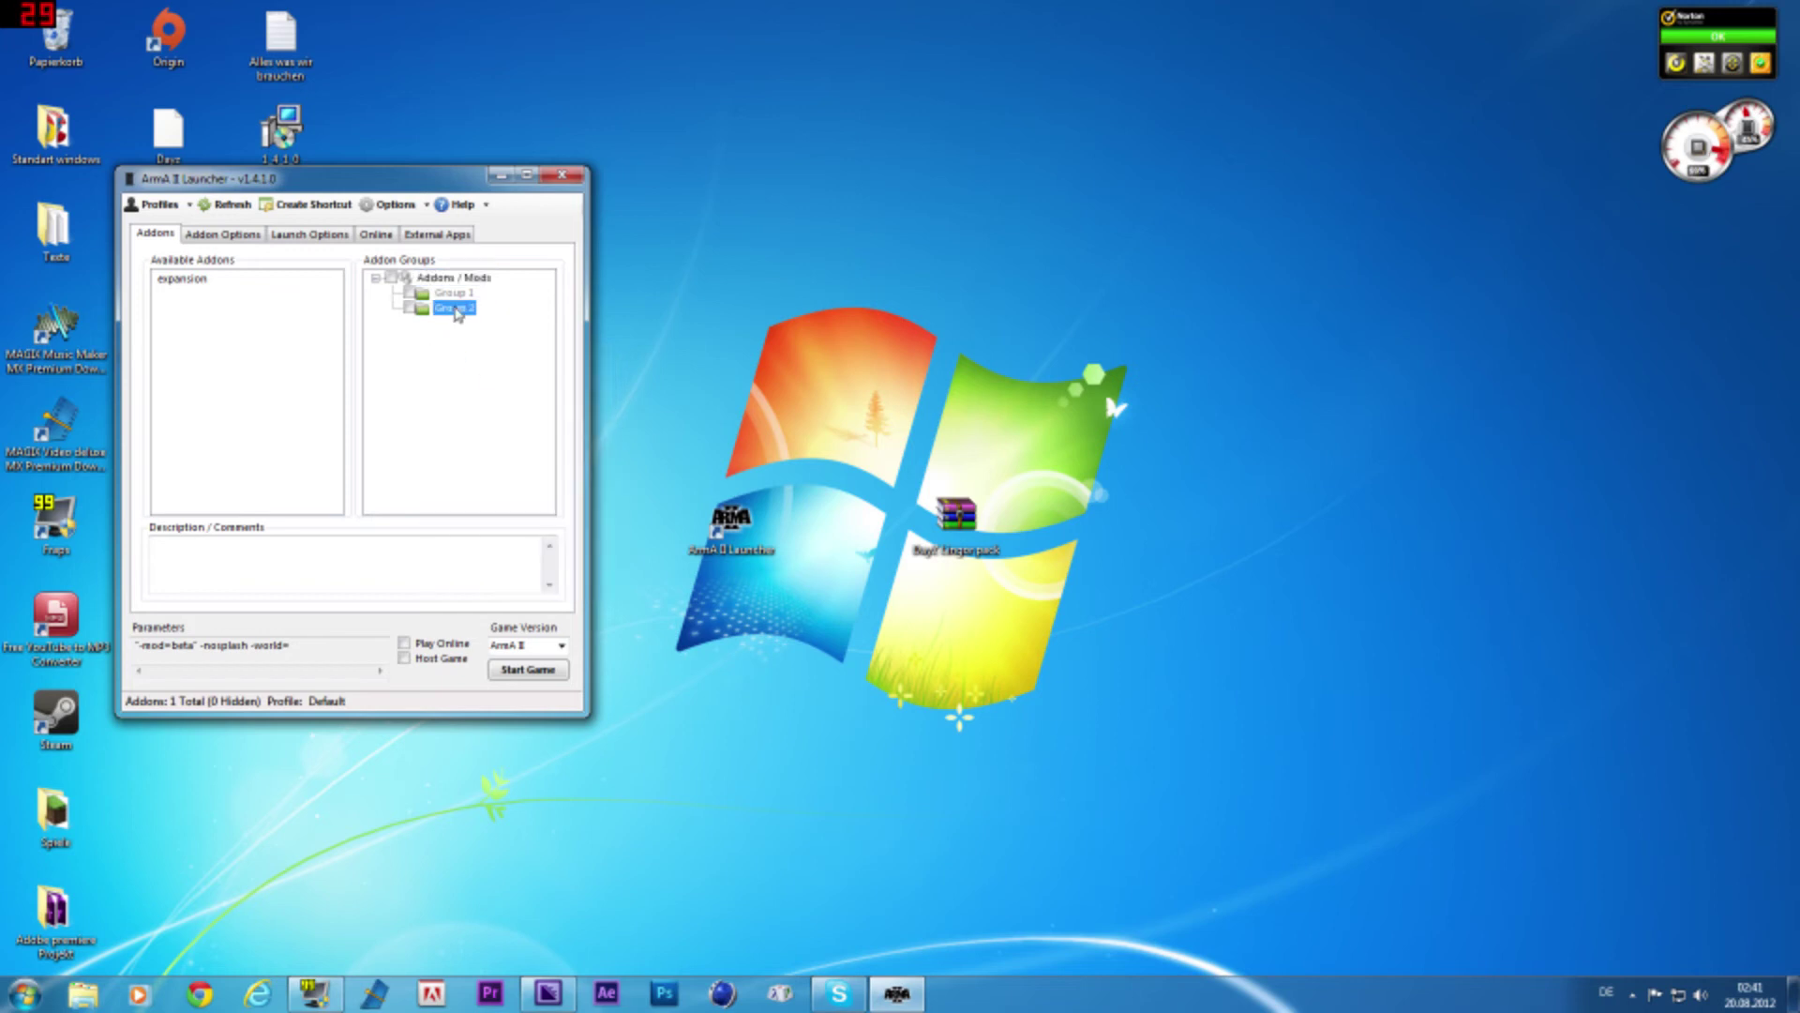
left_click(456, 310)
type("DayZ")
left_click(433, 389)
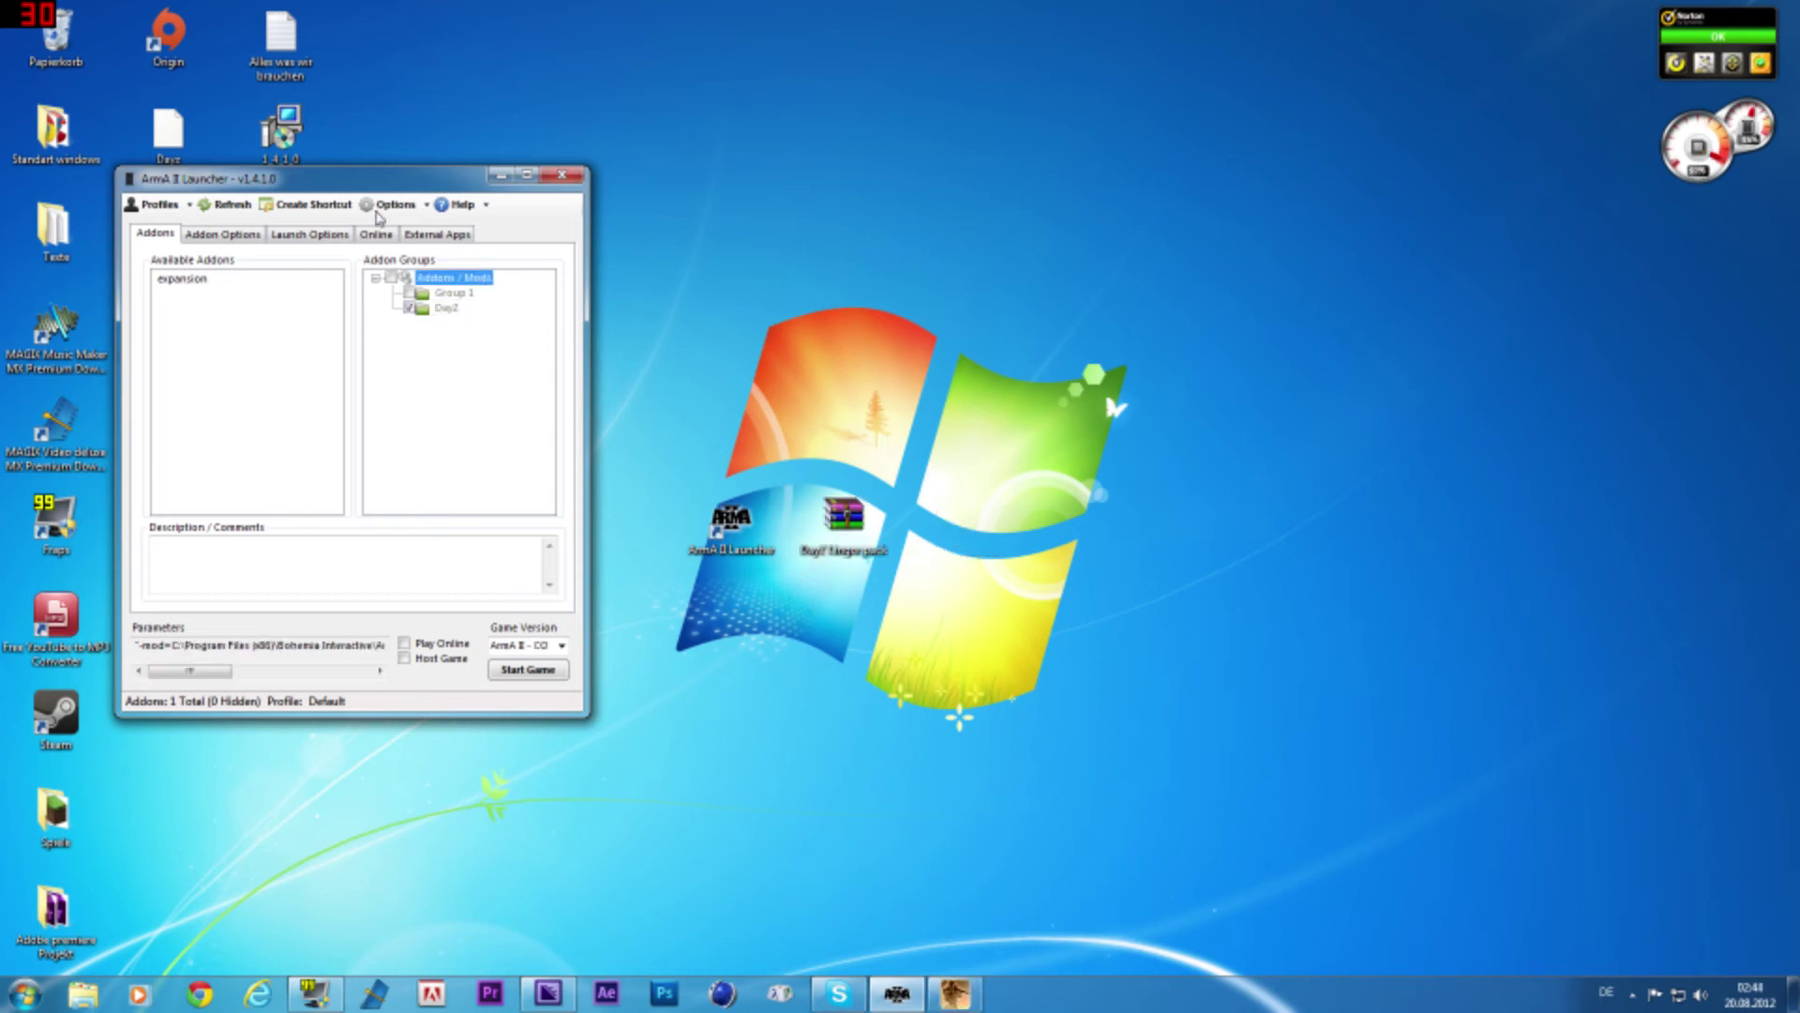
Reposition the launcher window and move the DayZ Lingor pack to the empty desktop area beyond the Windows logo
left_click_drag(380, 193, 701, 89)
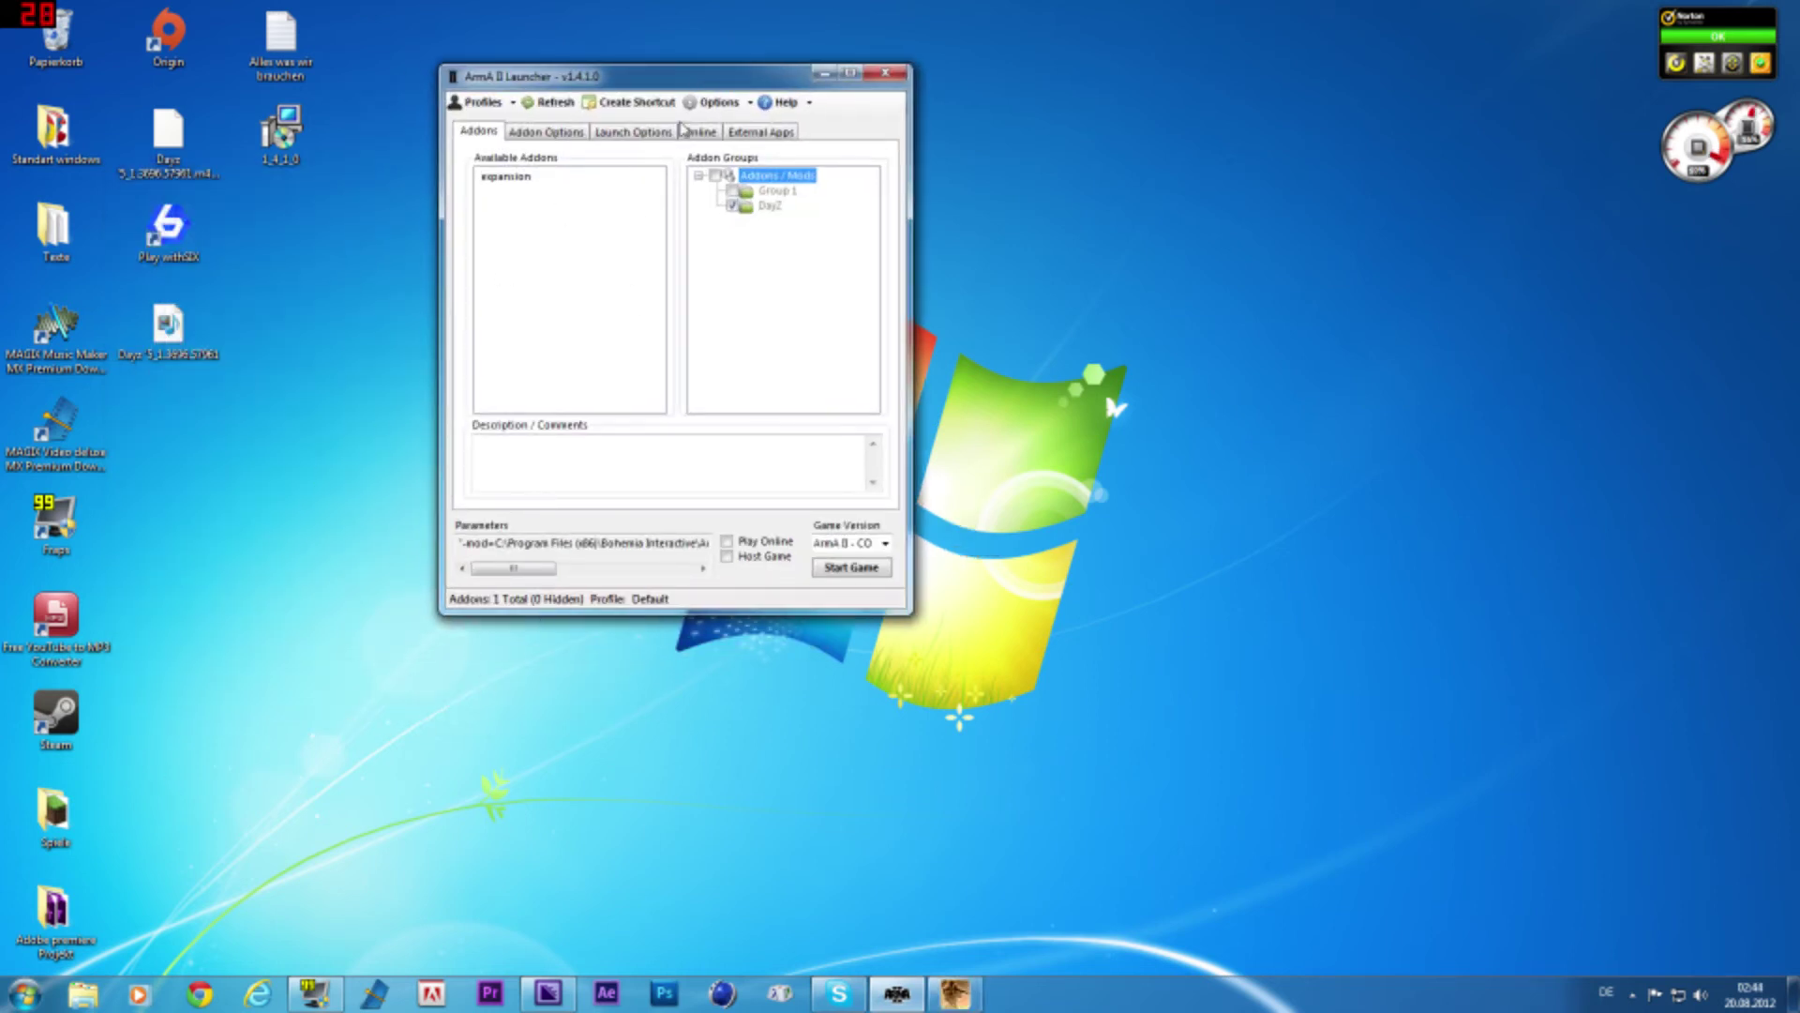
left_click_drag(712, 85, 496, 133)
left_click_drag(804, 557, 1272, 466)
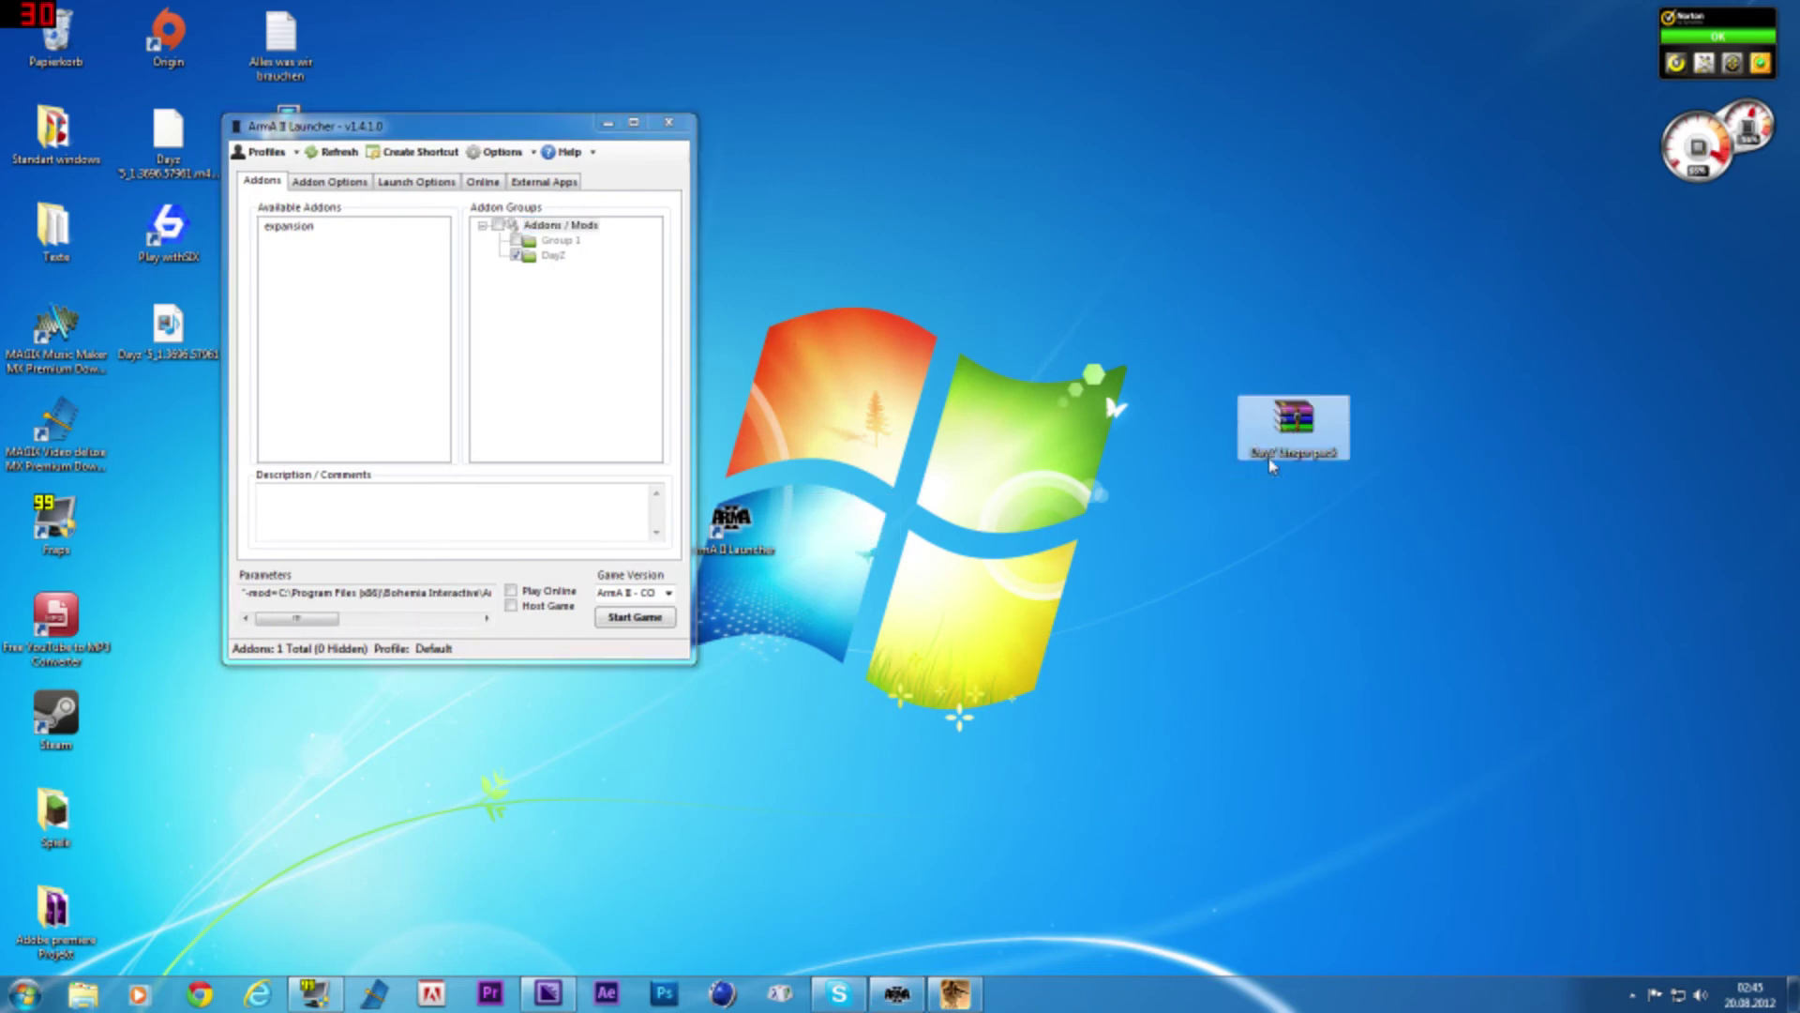
Open the ArmA 2 folder under Programme (x86)\Bohemia Interactive on drive C: and place its window clear of the DayZ Lingor pack
left_click_drag(496, 131, 829, 137)
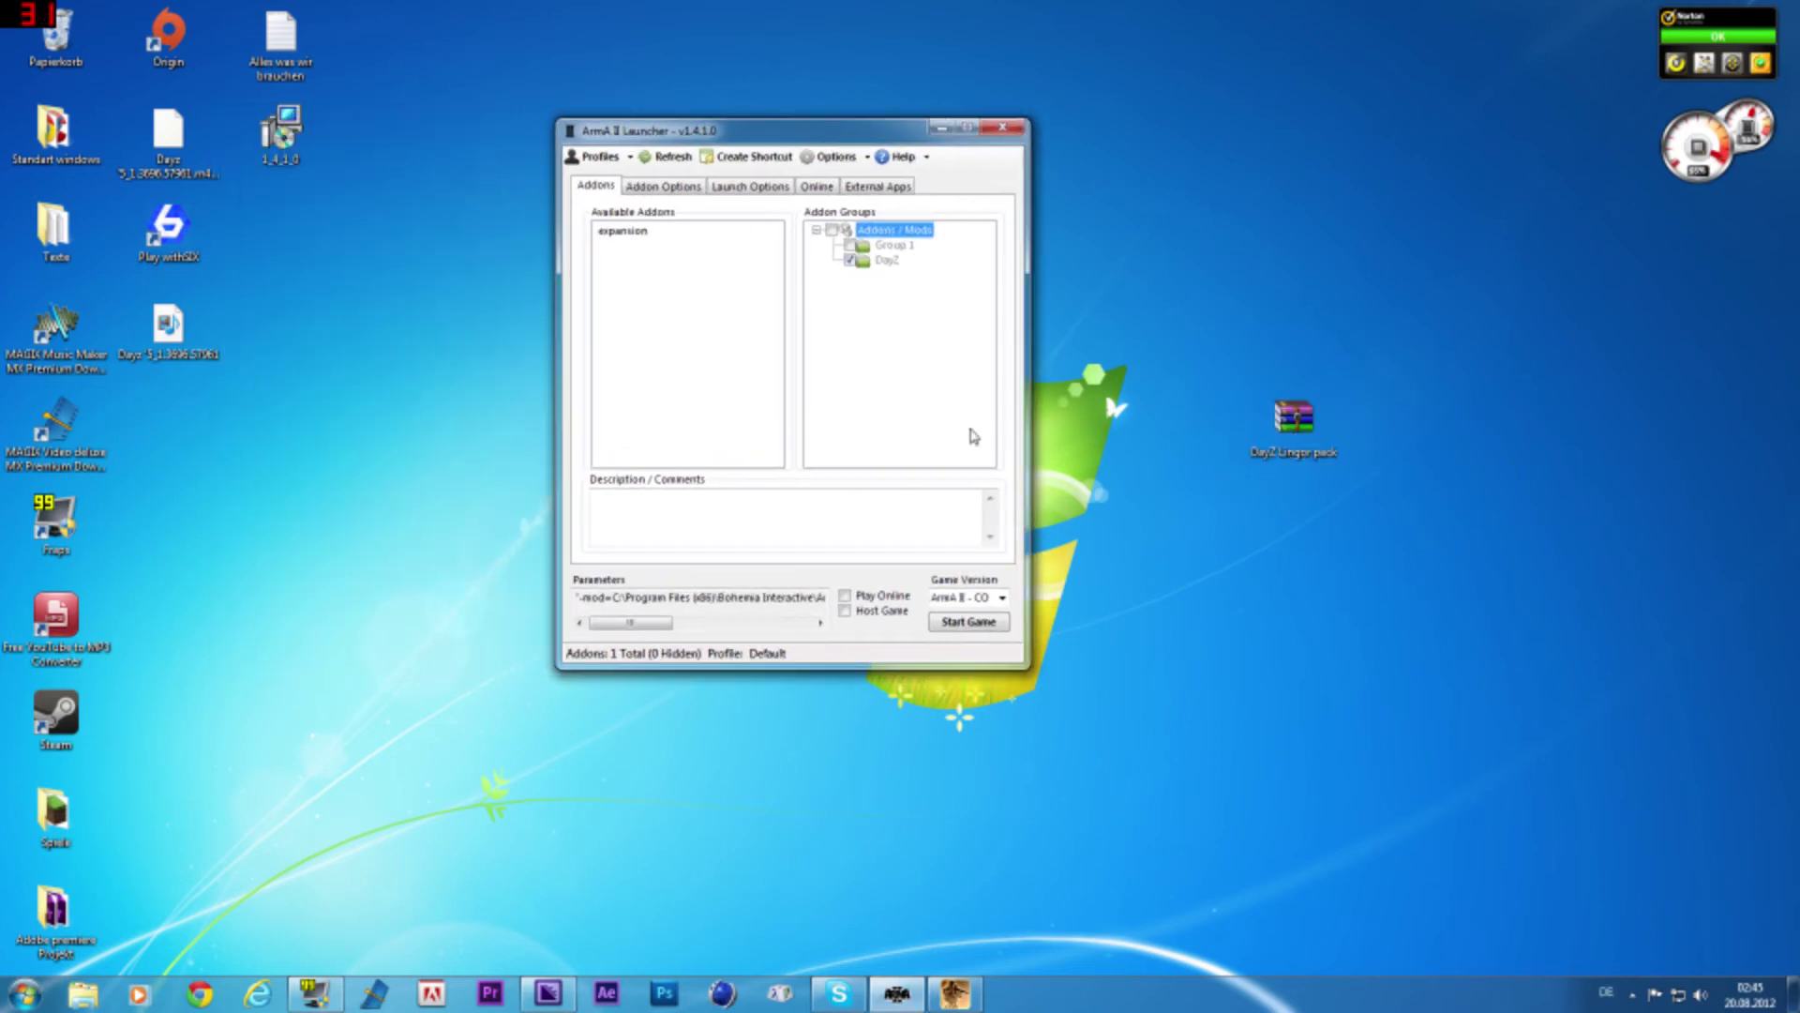
left_click(26, 994)
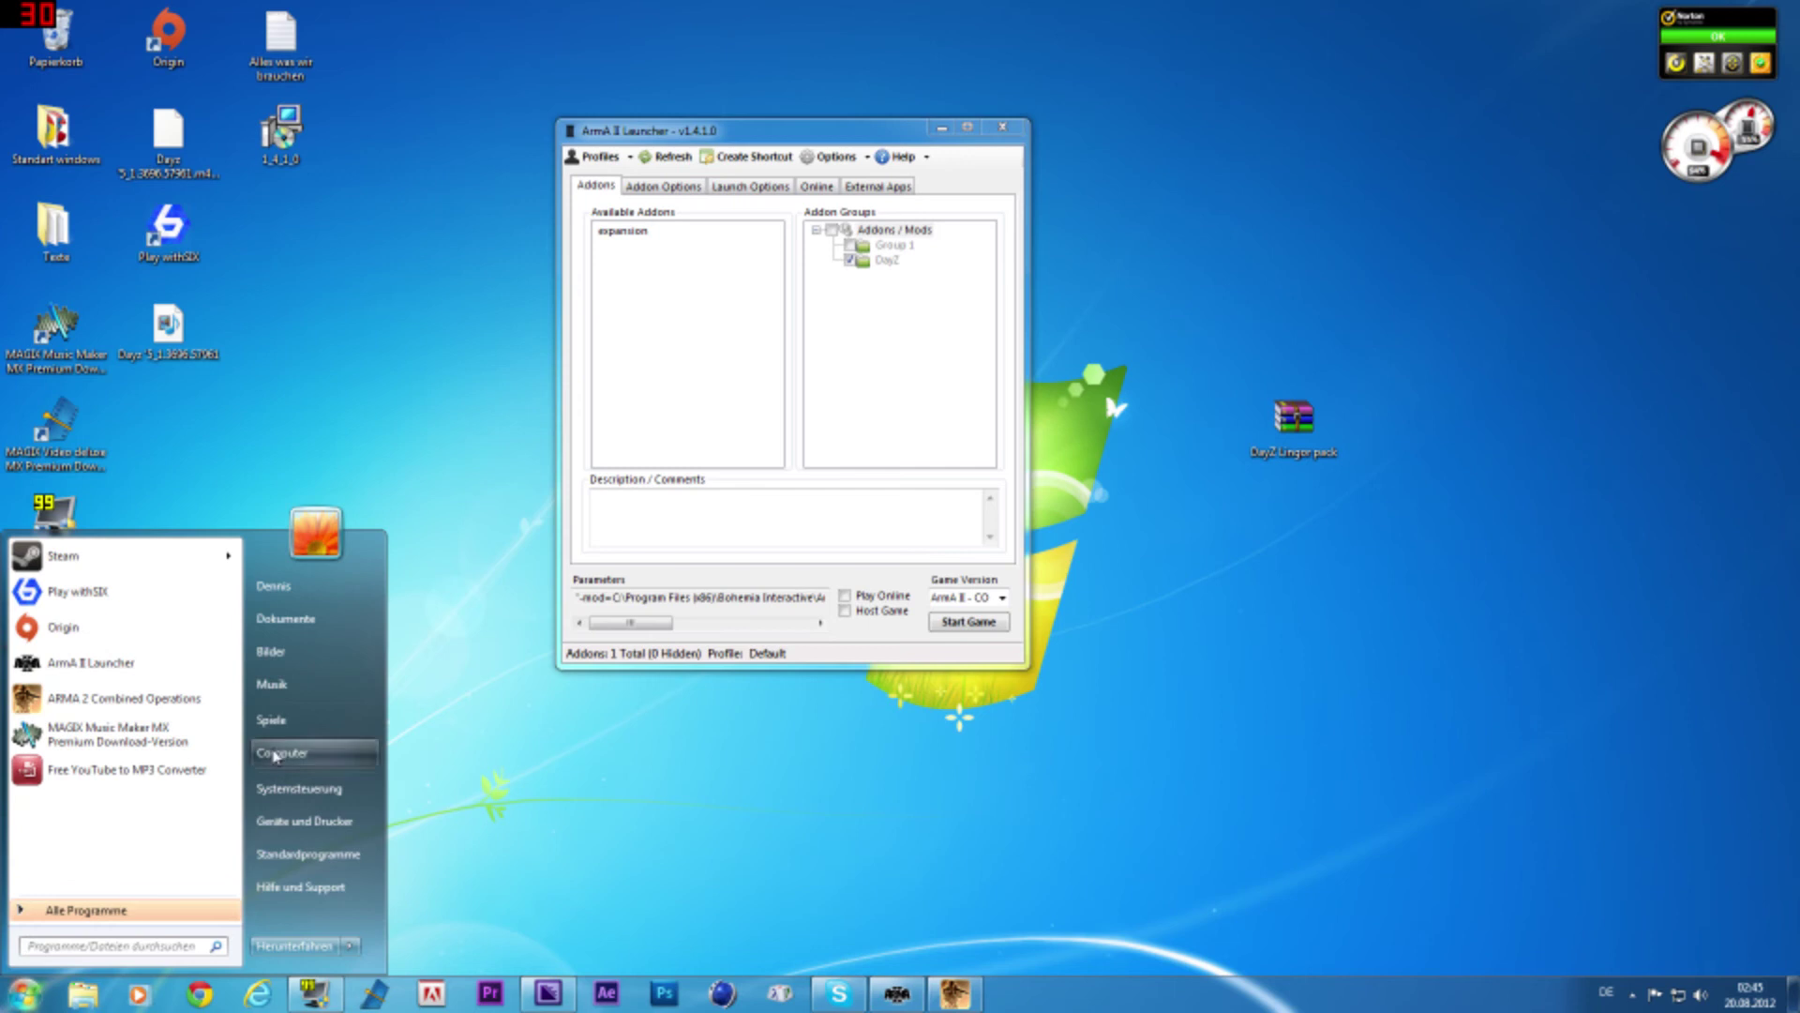
left_click(275, 756)
double_click(614, 242)
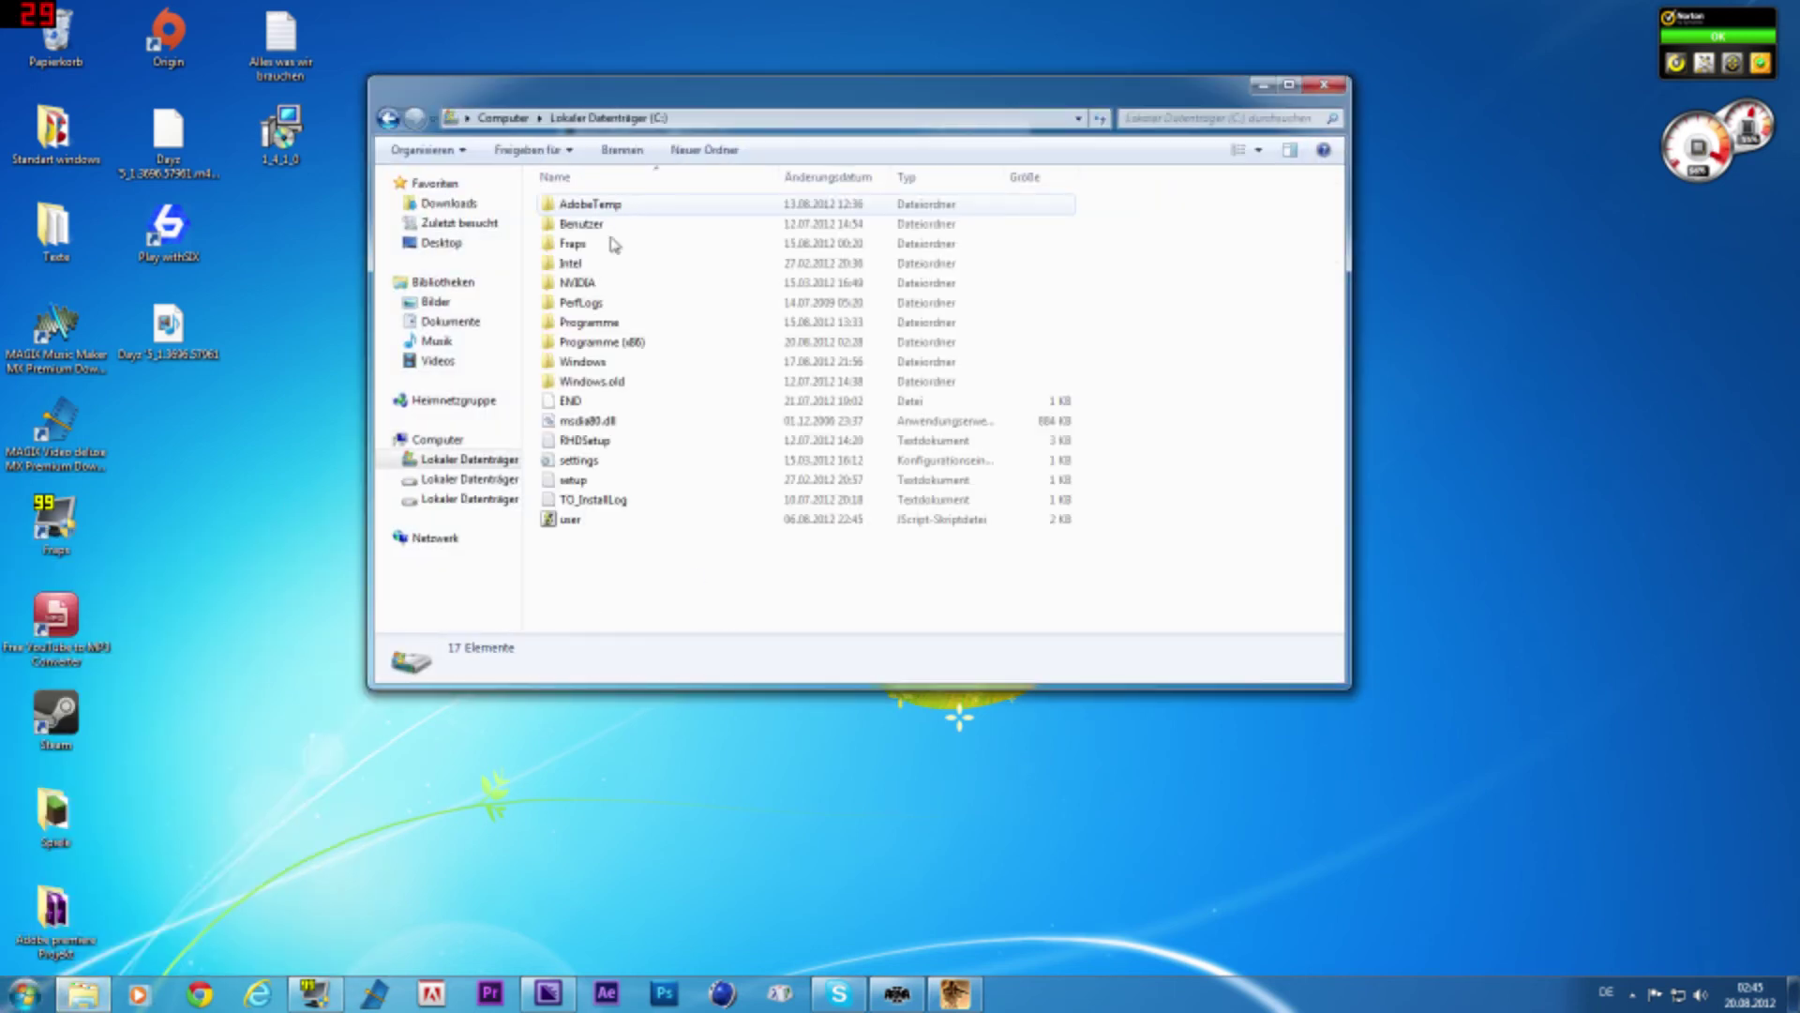
double_click(595, 343)
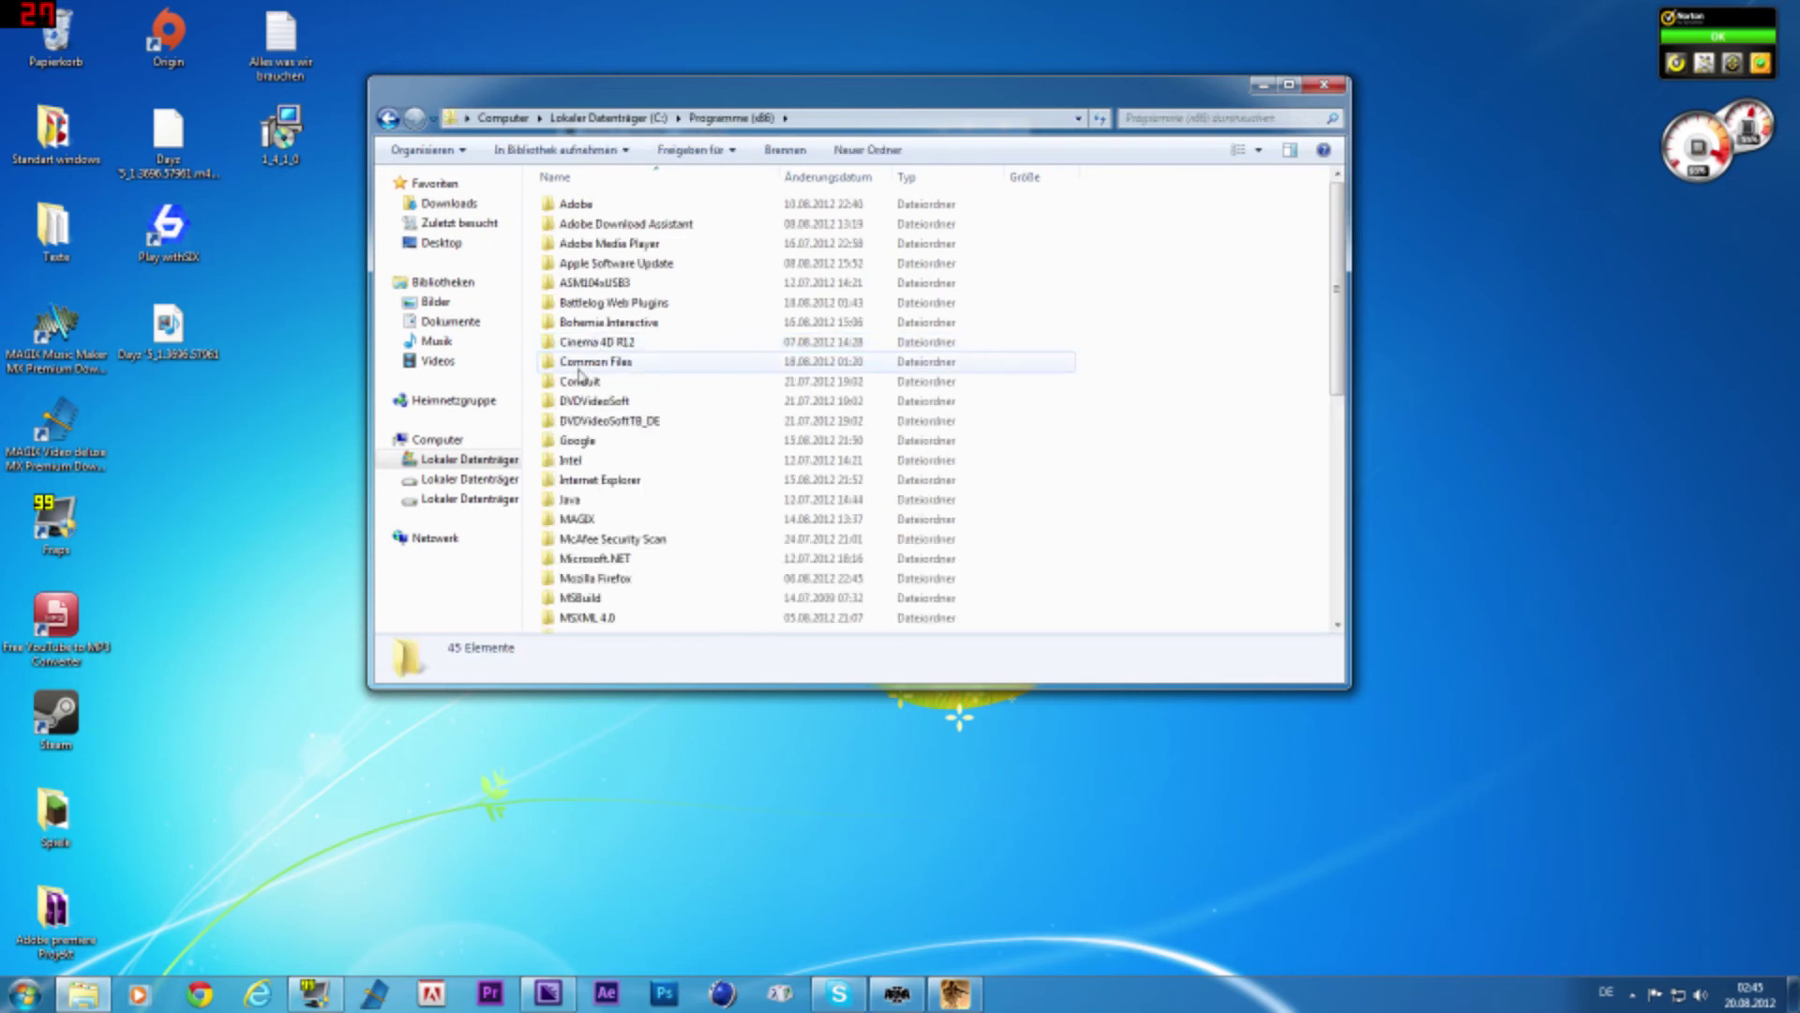
double_click(605, 323)
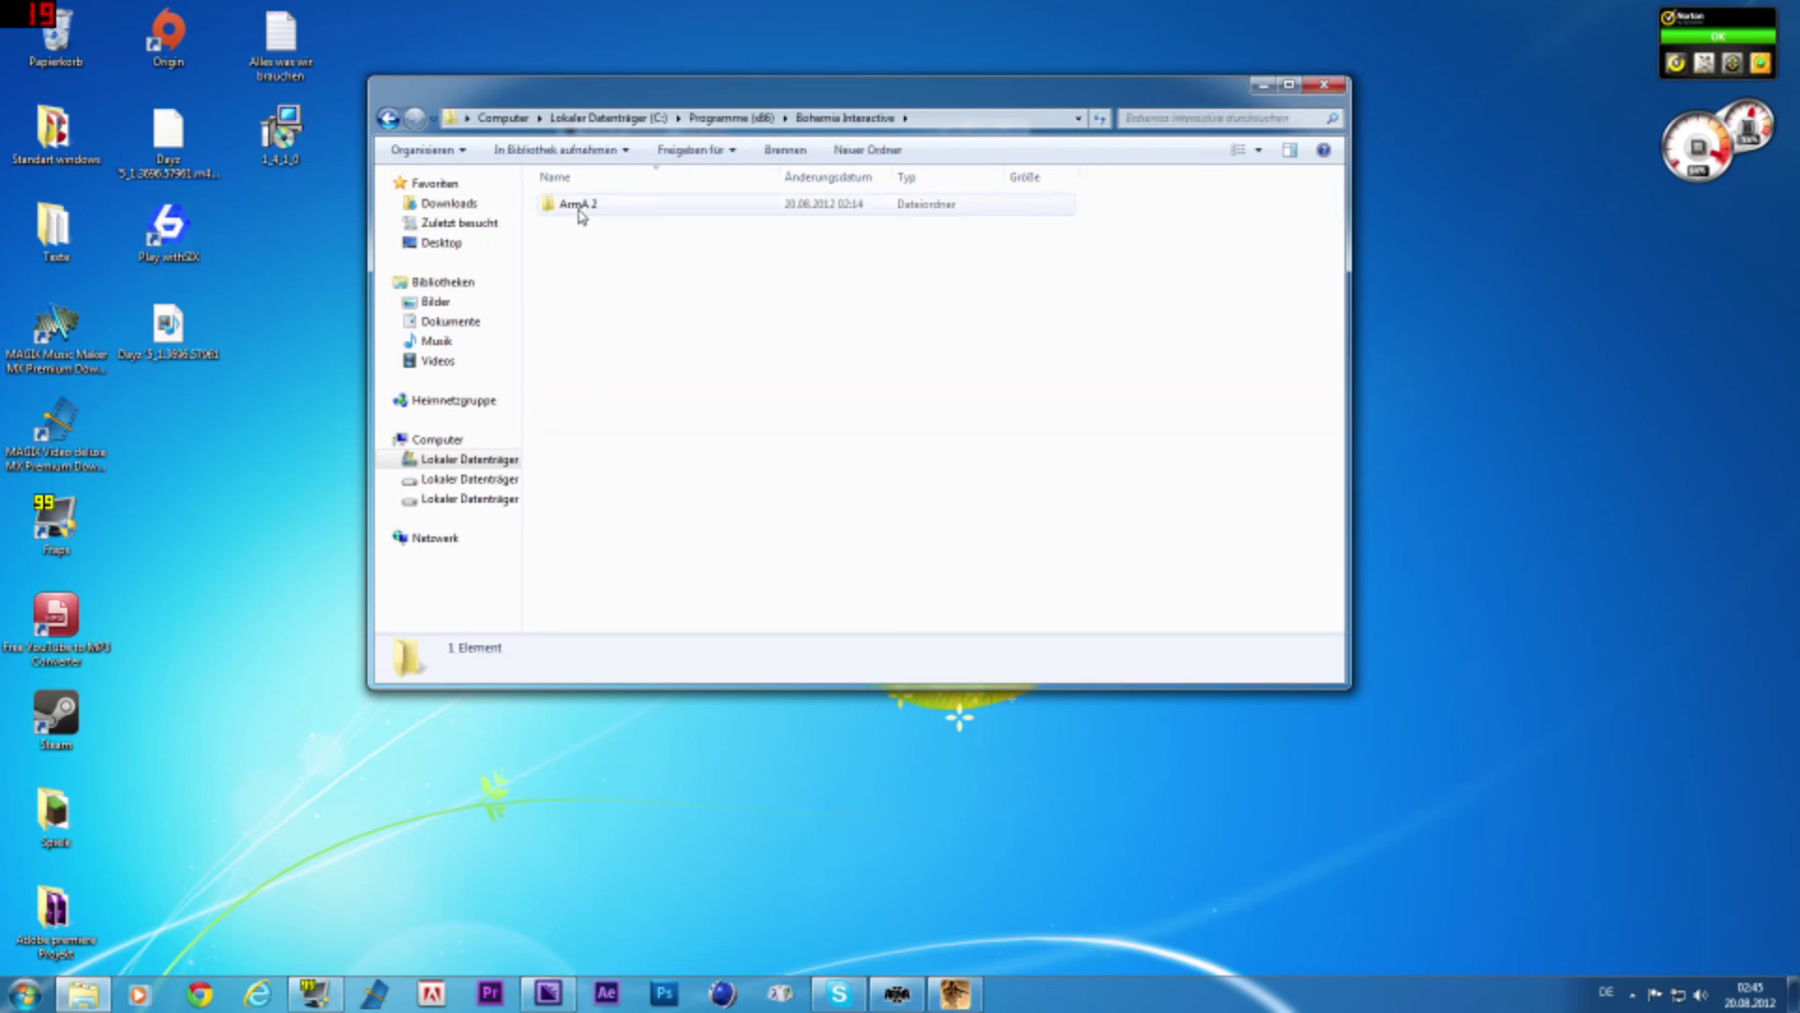
double_click(580, 213)
left_click_drag(694, 108, 366, 178)
double_click(1294, 417)
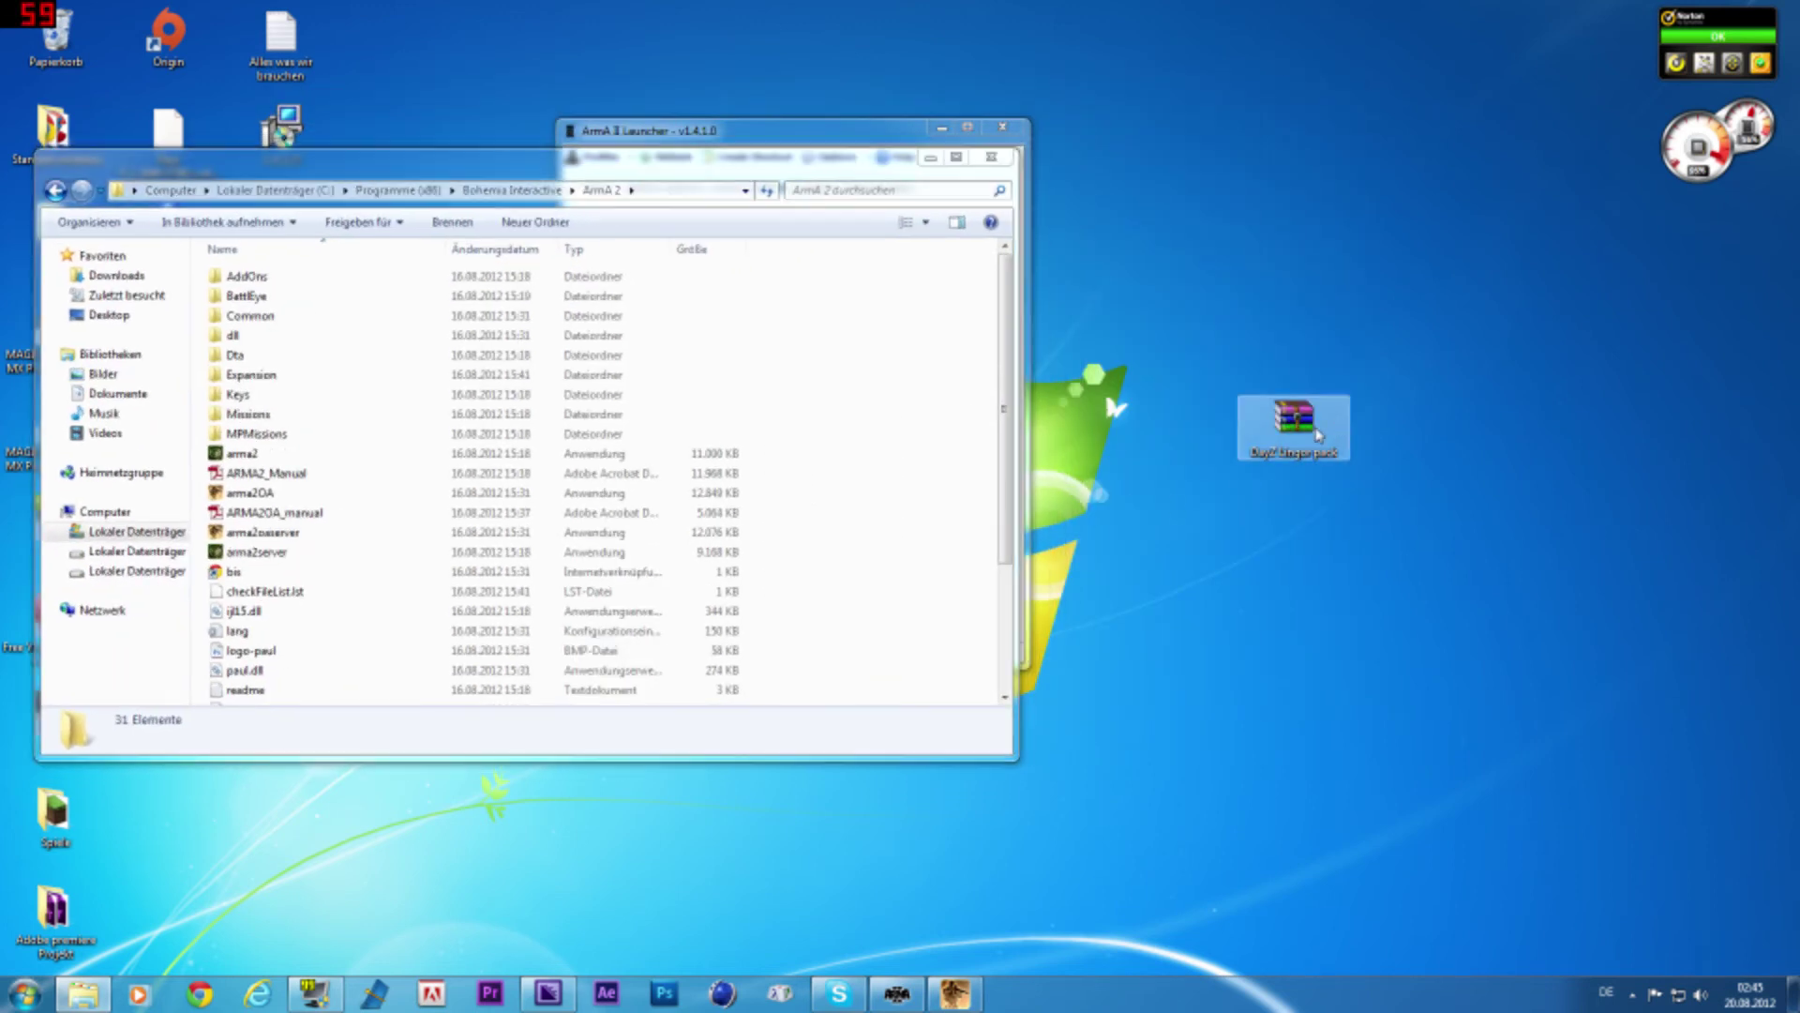
left_click_drag(1591, 284, 828, 309)
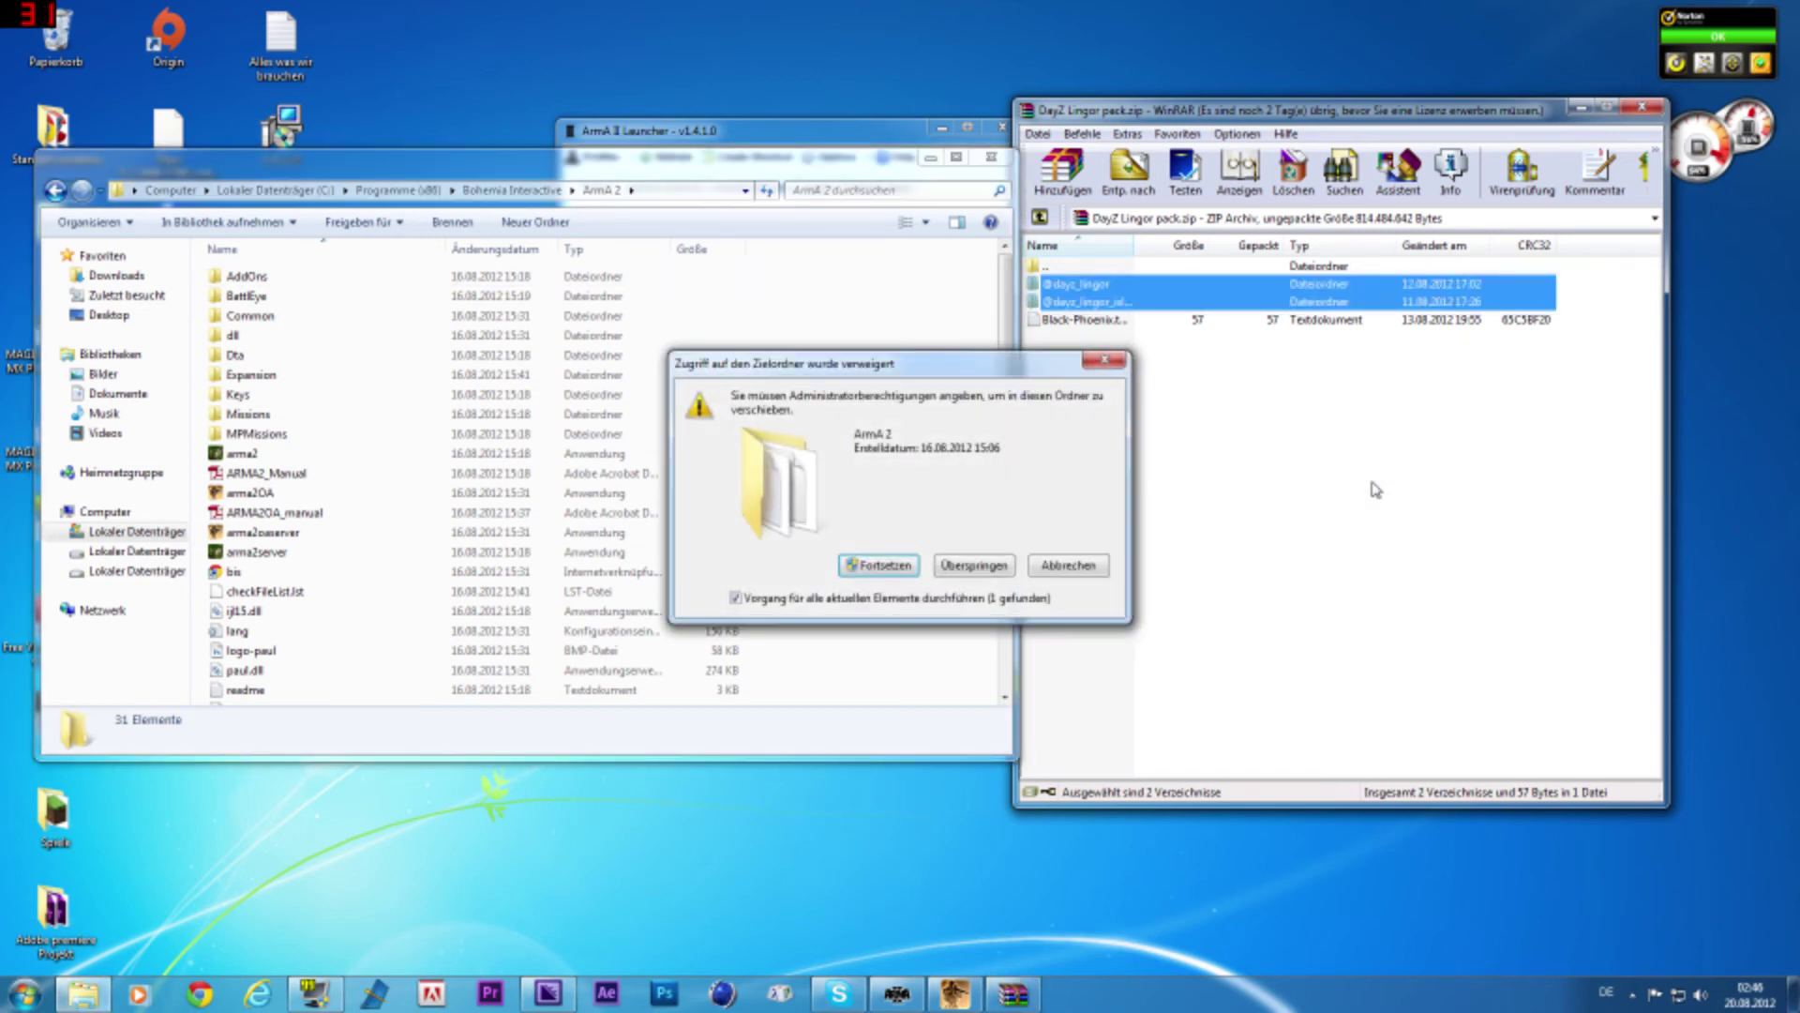
left_click(873, 567)
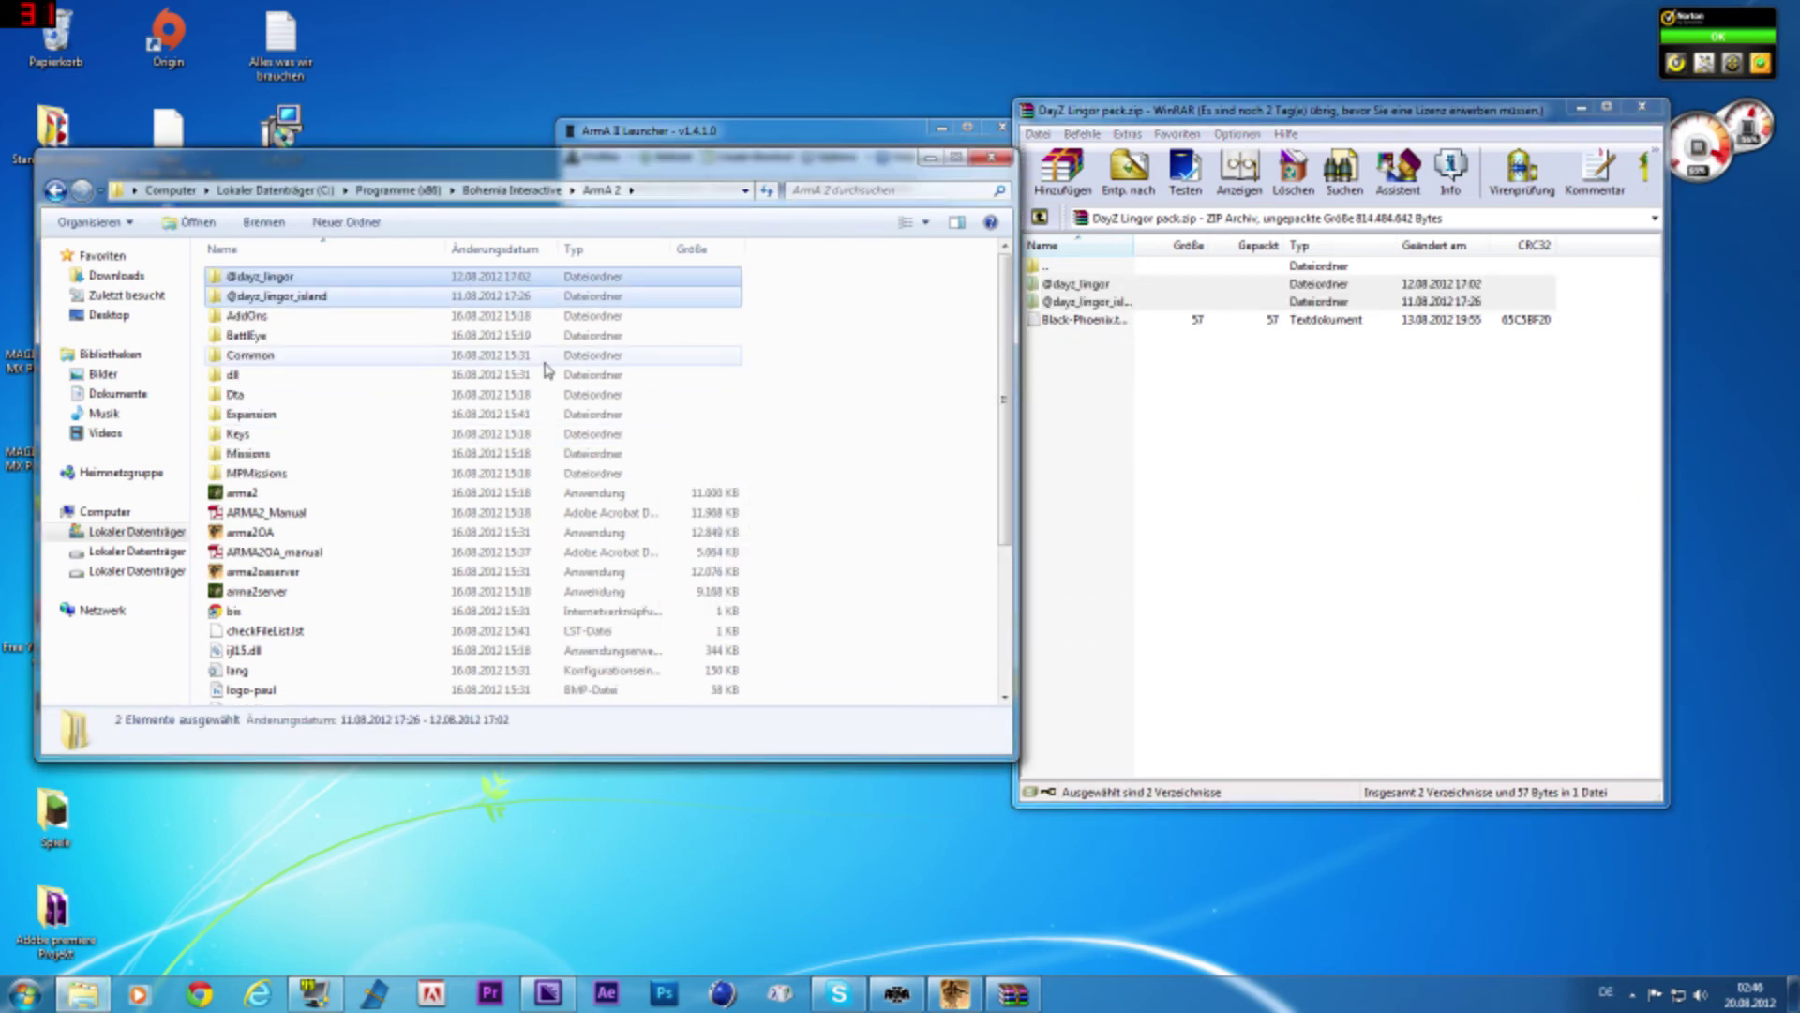
left_click(859, 347)
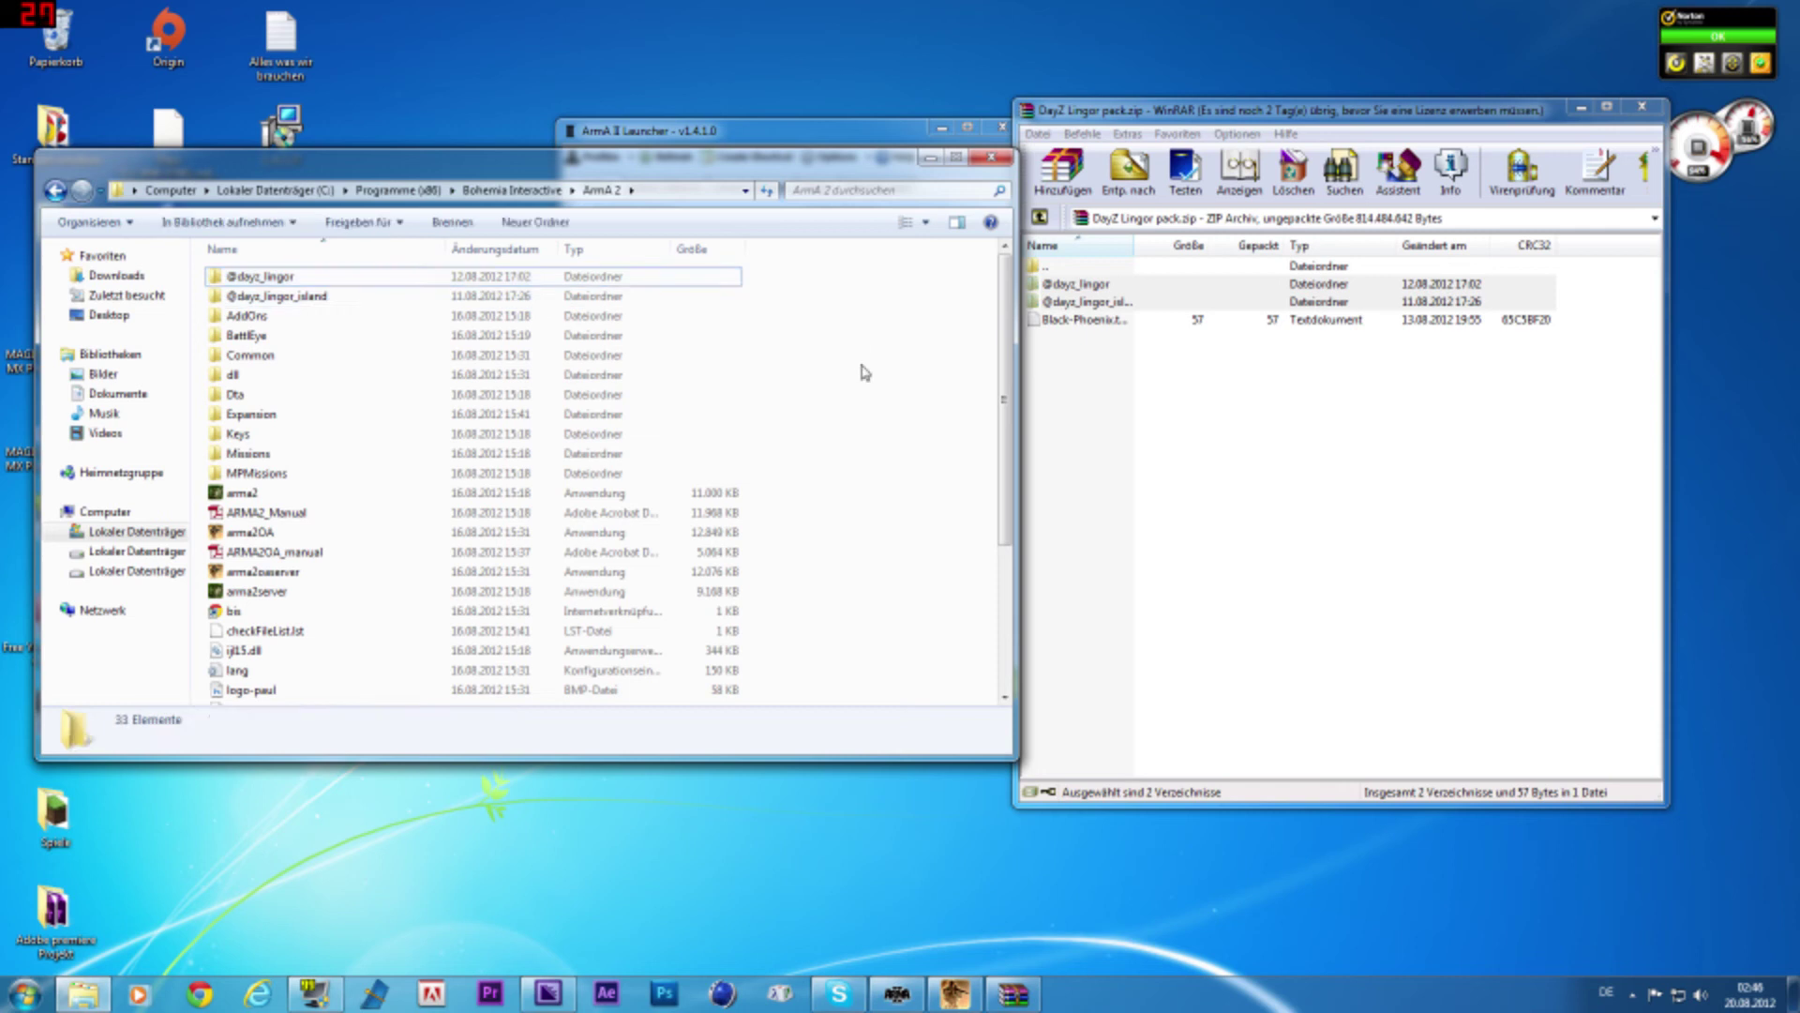
left_click(1004, 160)
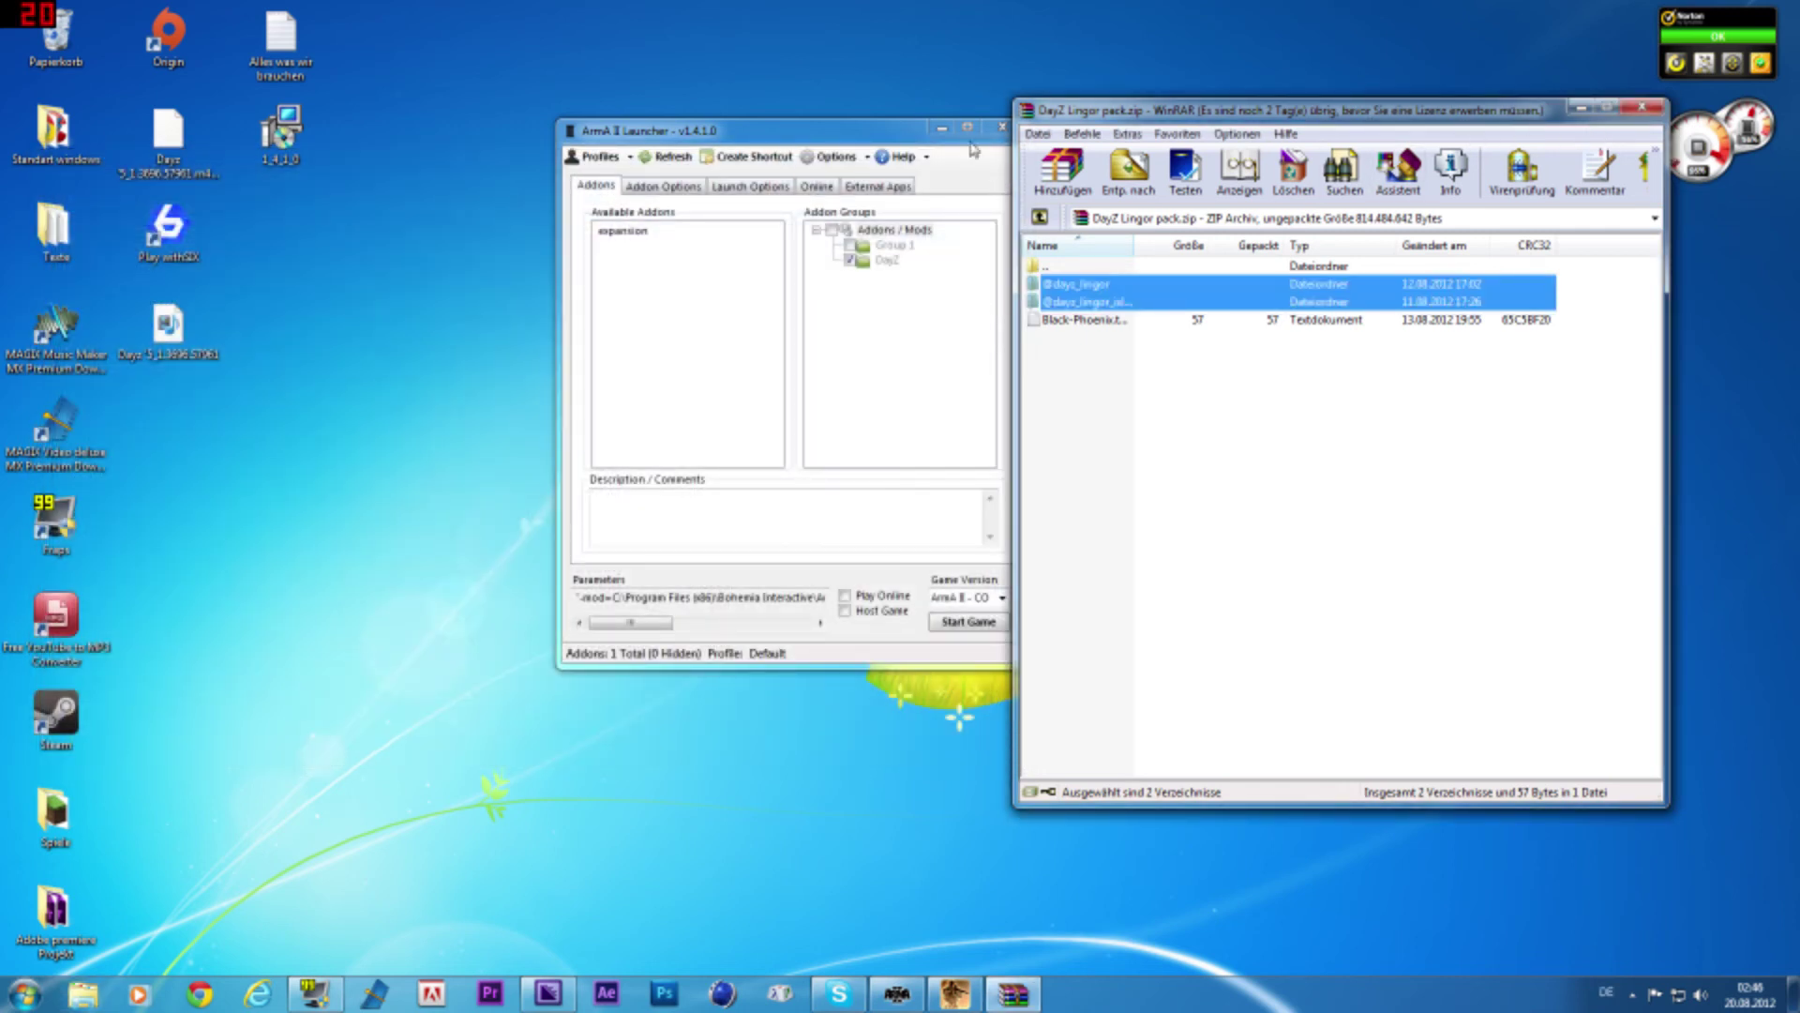
left_click_drag(752, 137, 588, 115)
left_click(494, 136)
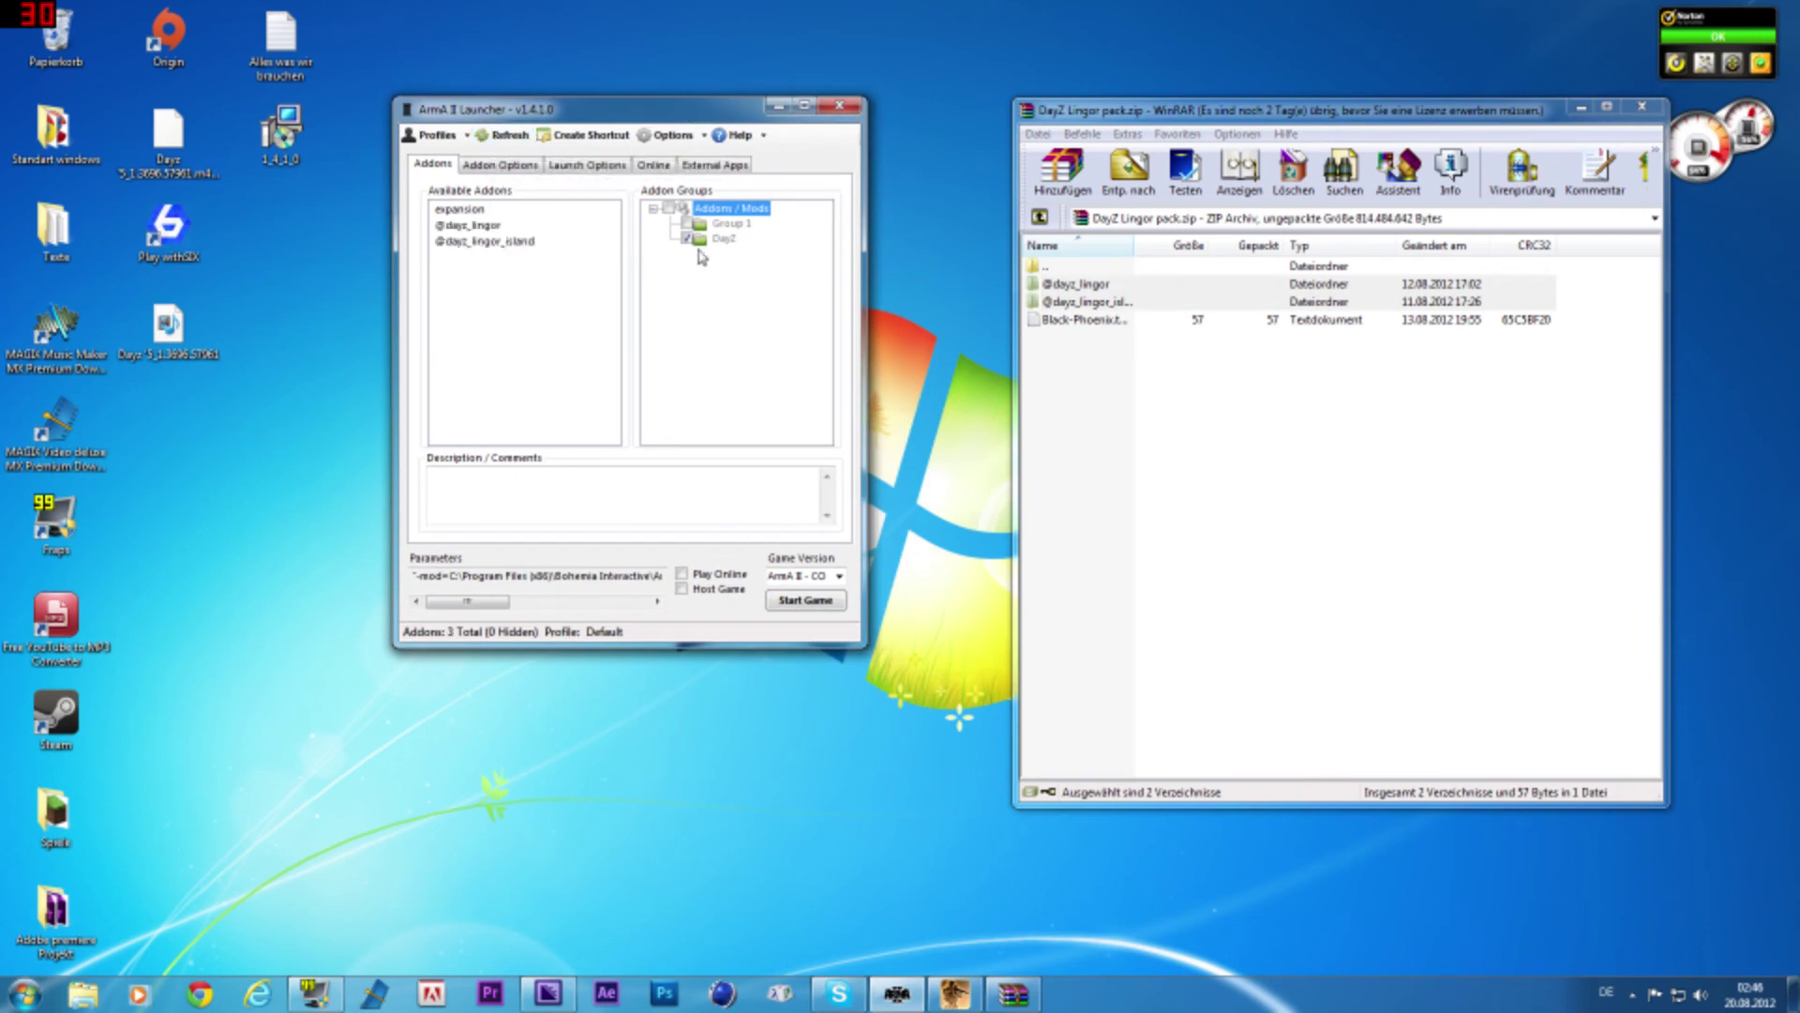
left_click(1121, 302)
left_click_drag(491, 286, 711, 248)
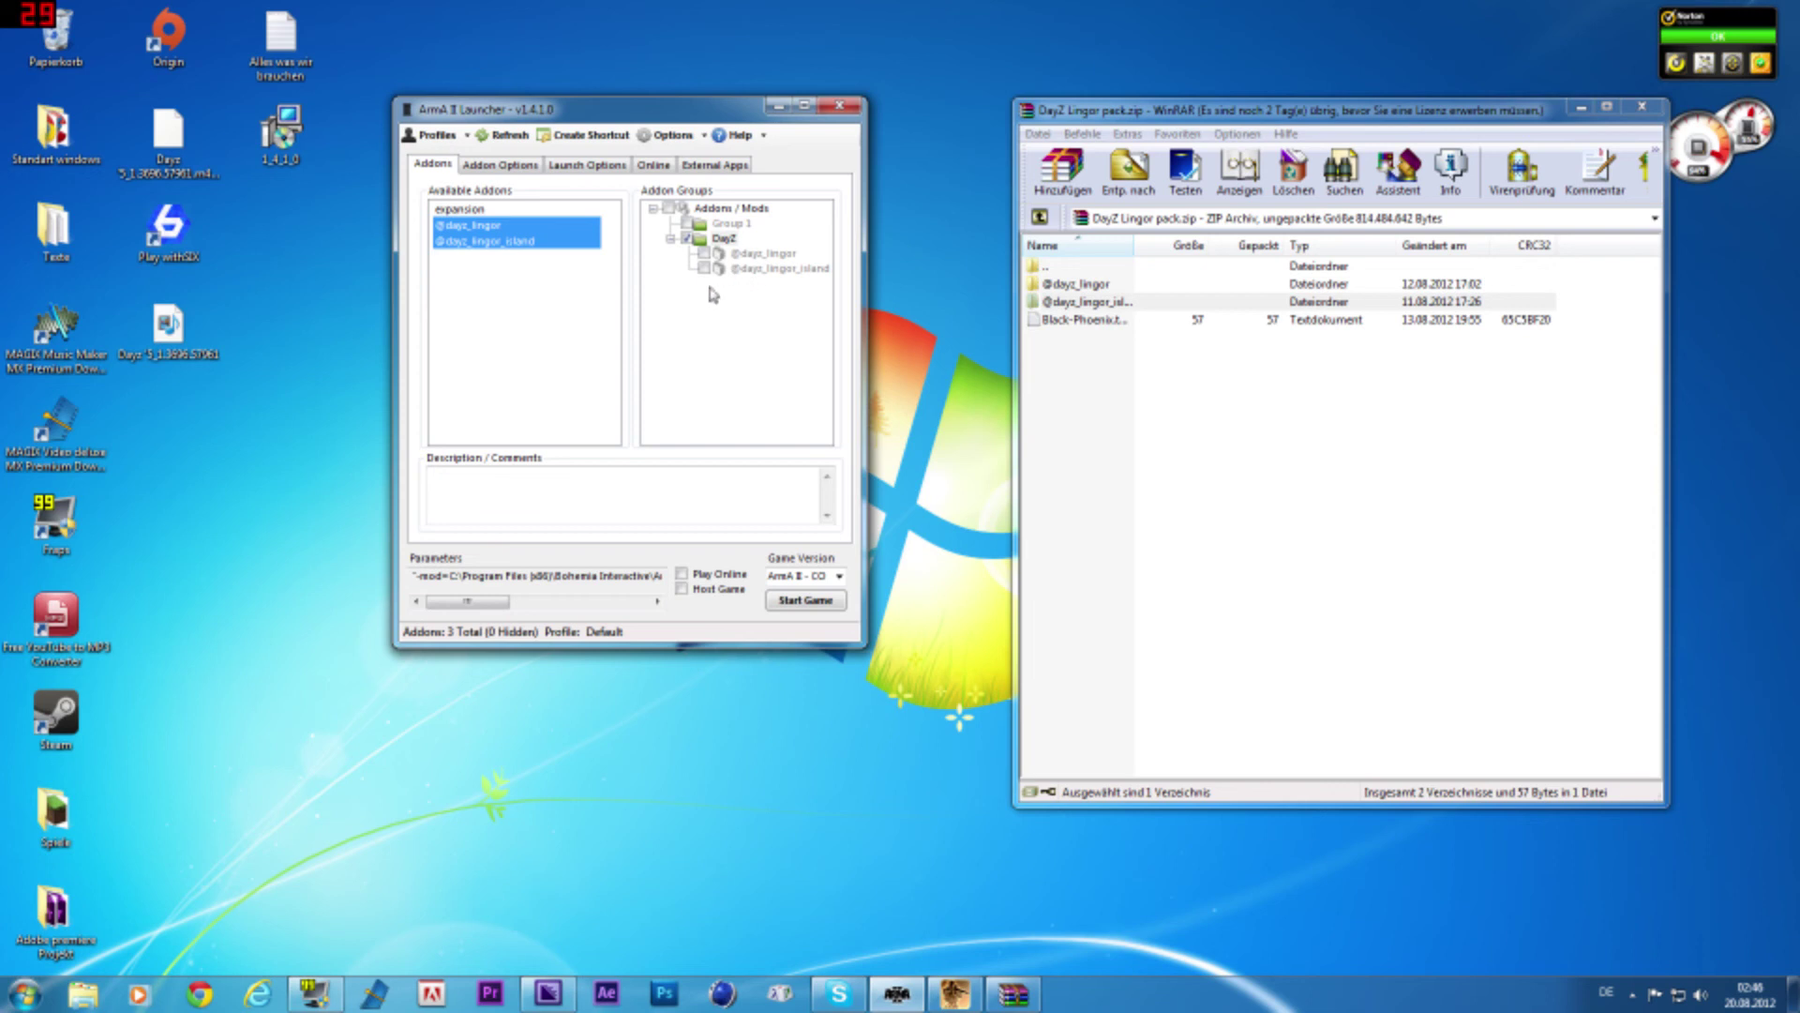
left_click(672, 214)
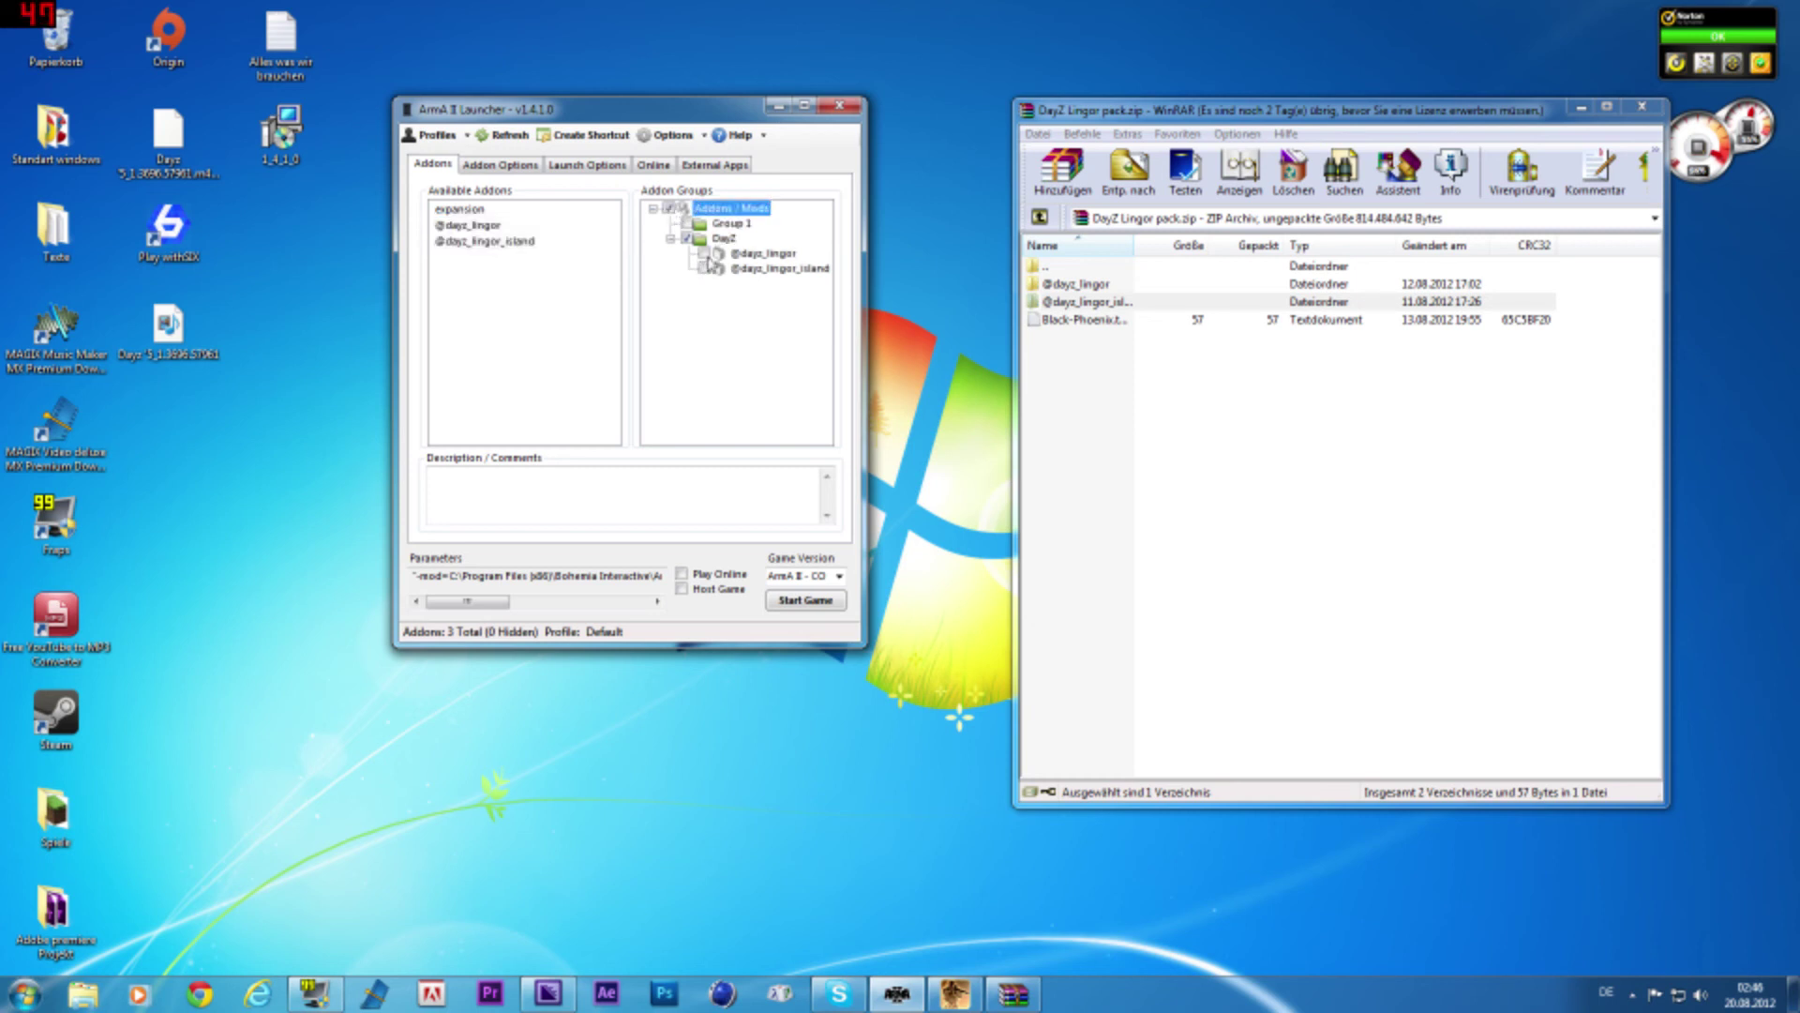
left_click(705, 254)
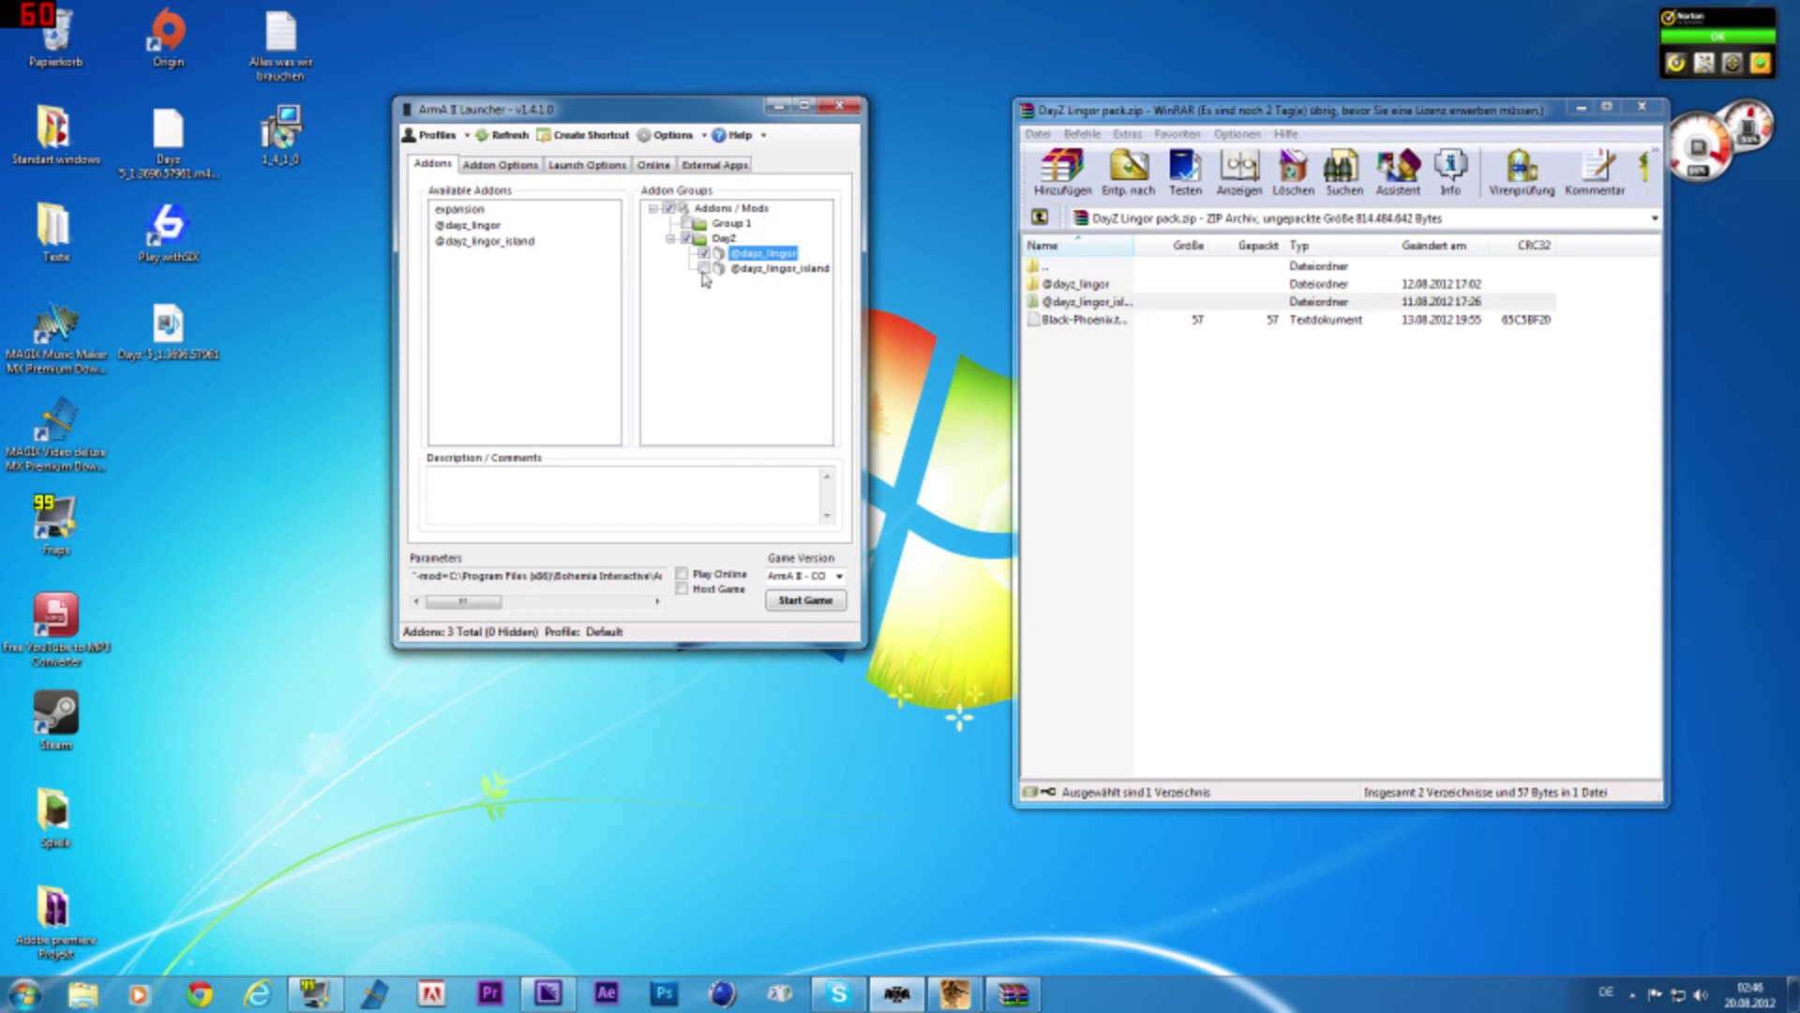
left_click(704, 270)
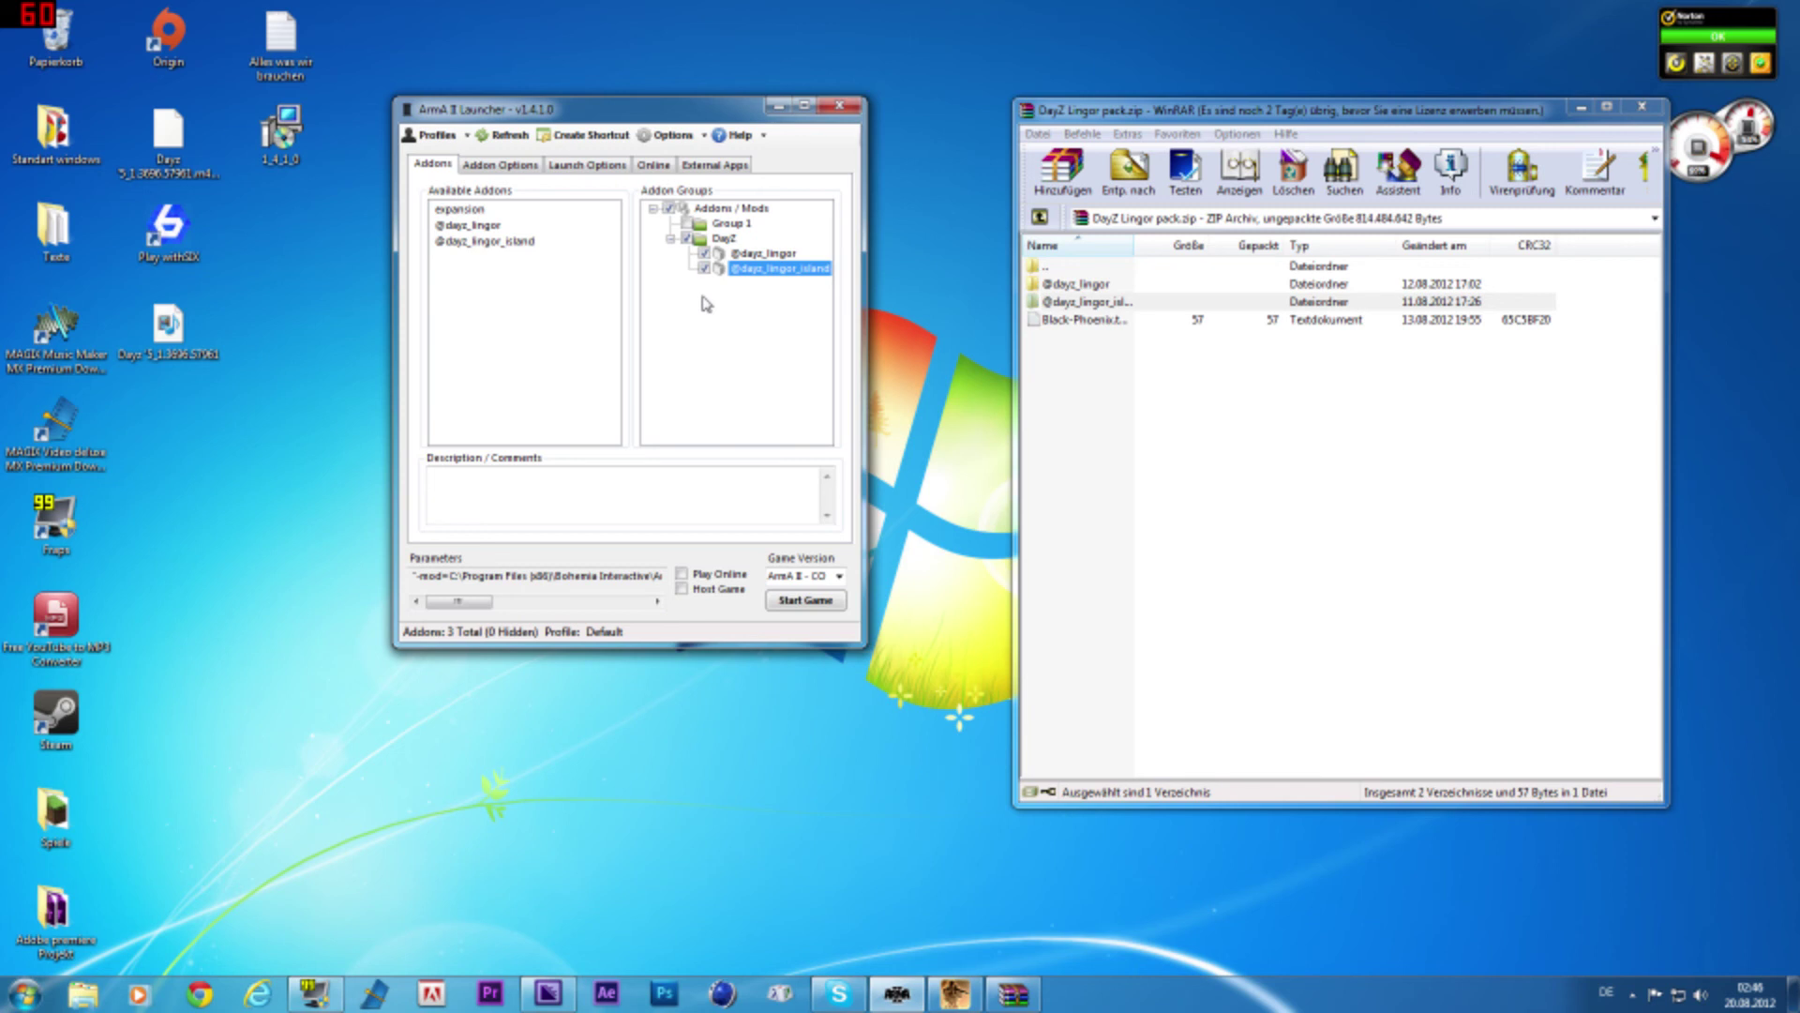
Choose ArmA II - CO as the game version, close the archive window, and start the game
left_click(839, 576)
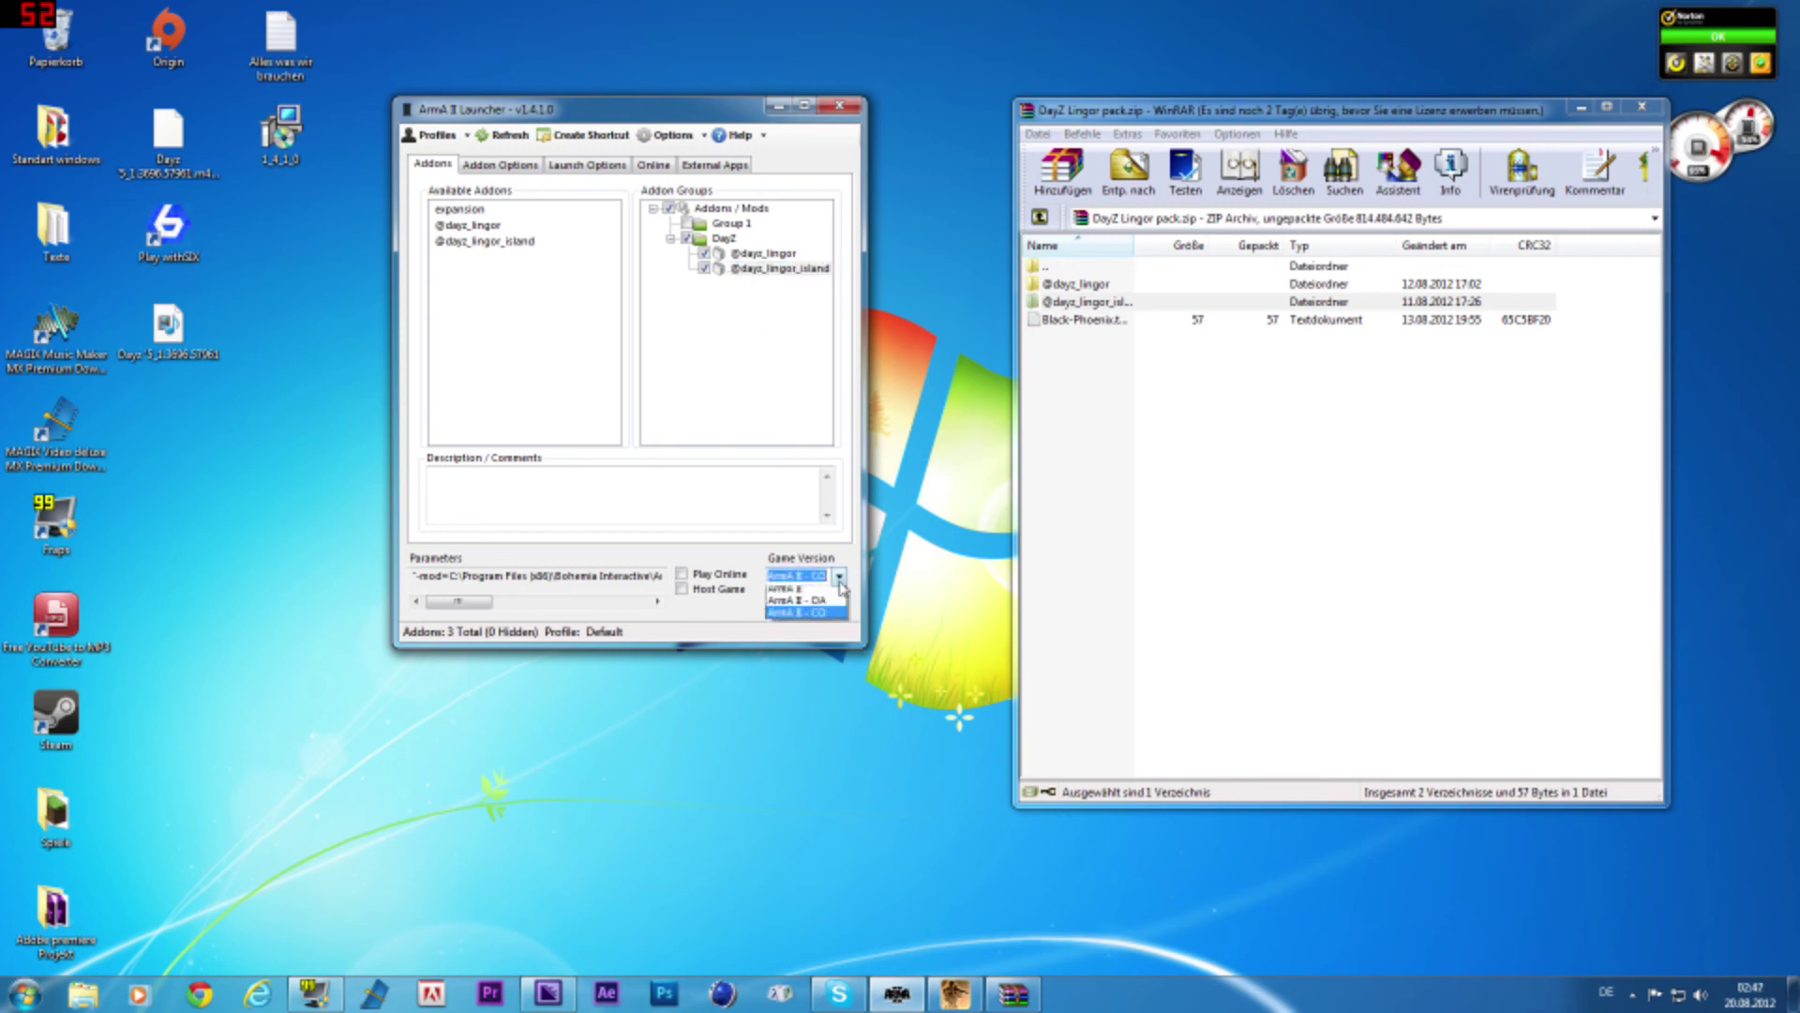
left_click(797, 619)
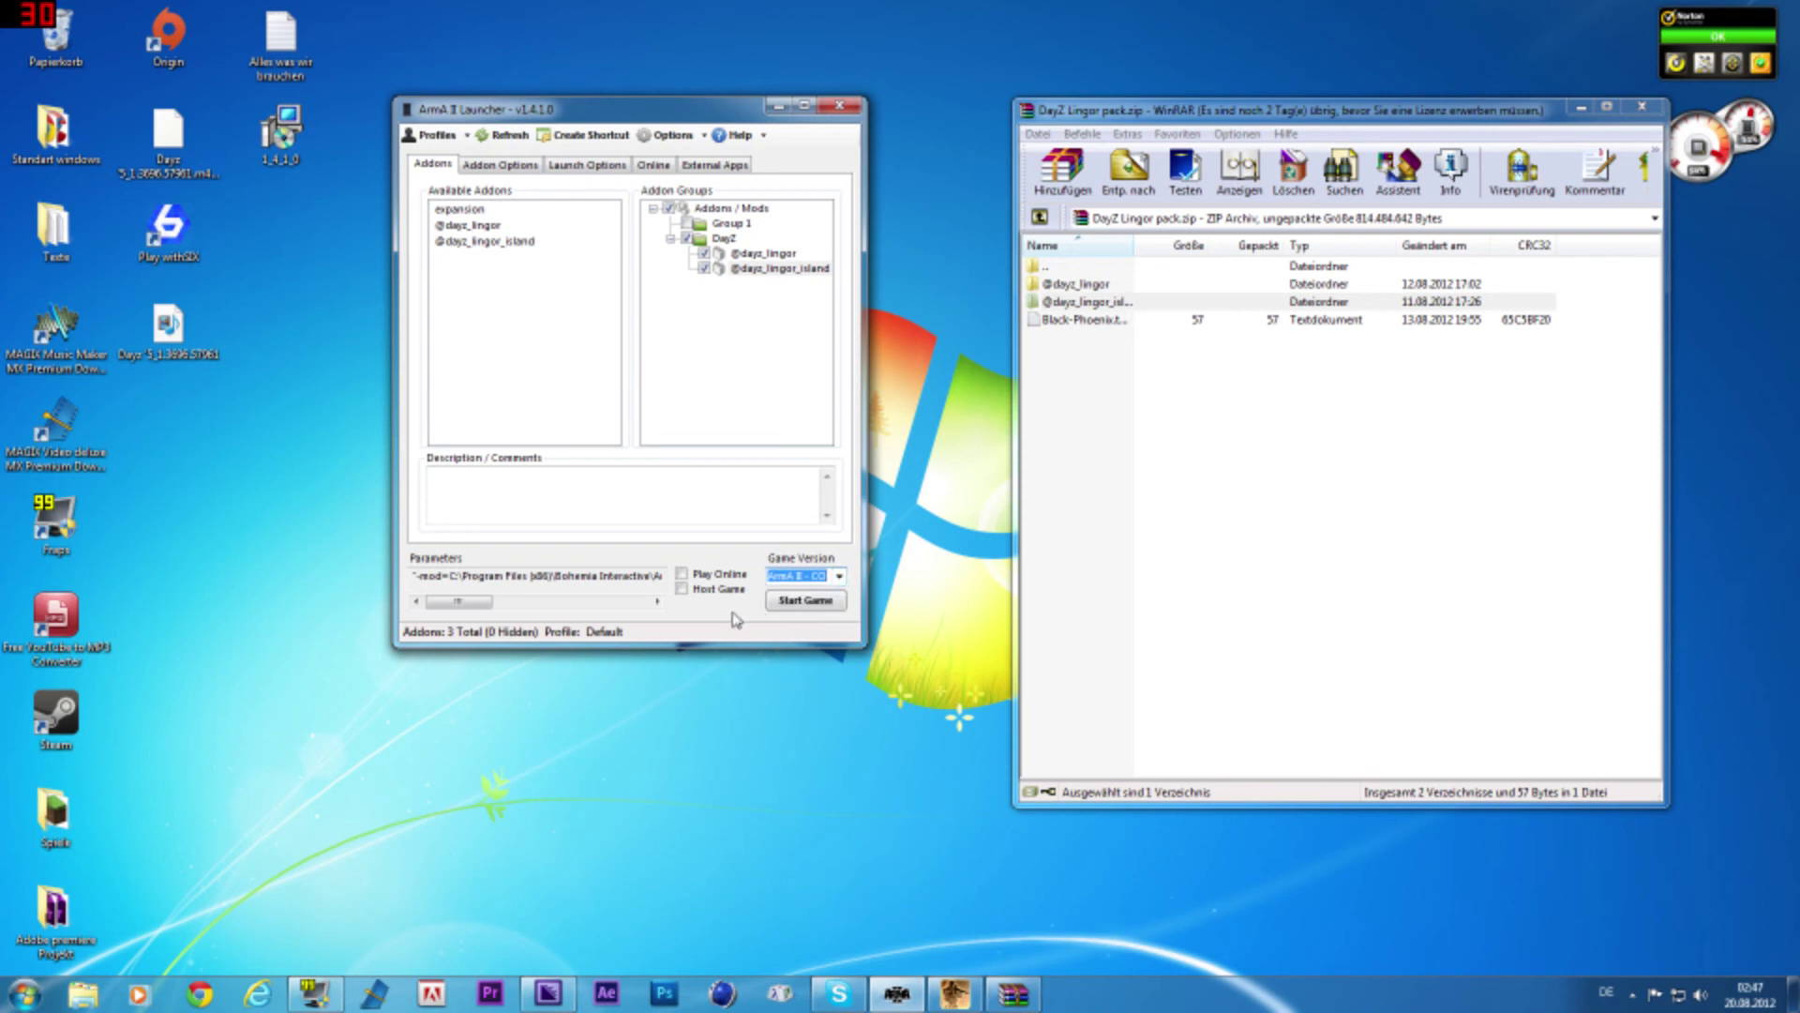
left_click(1634, 110)
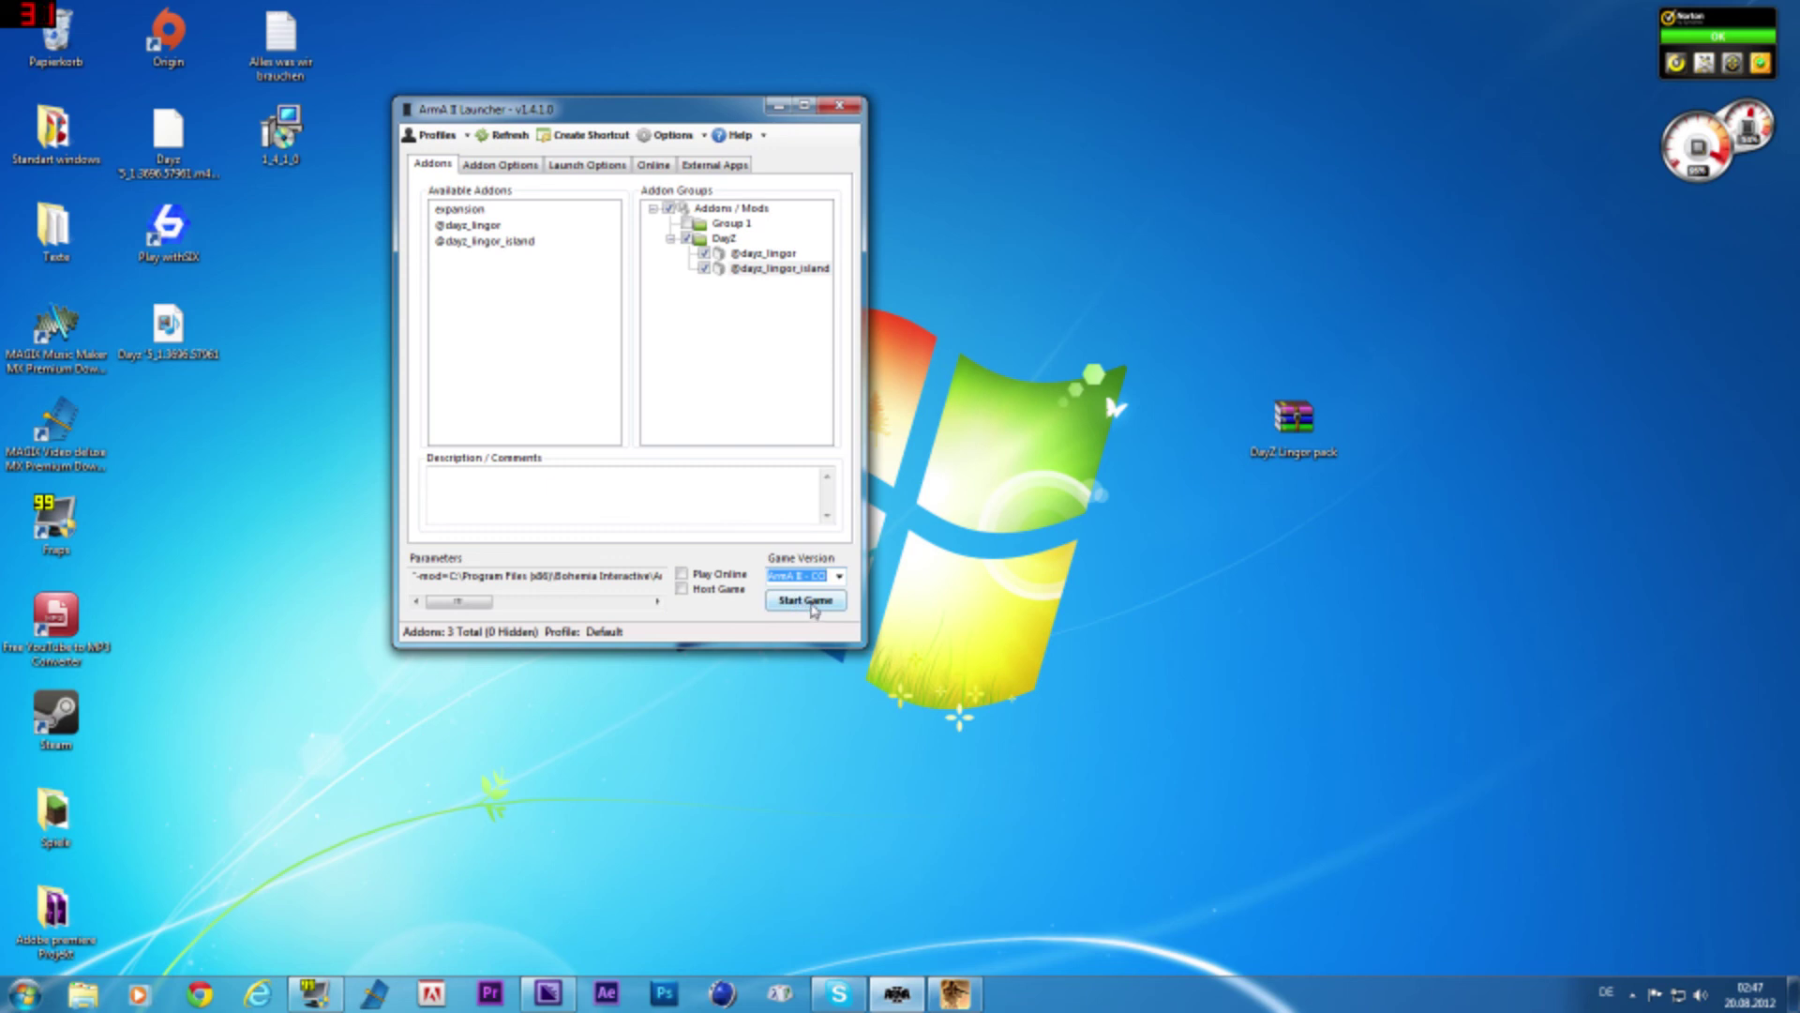
left_click(805, 600)
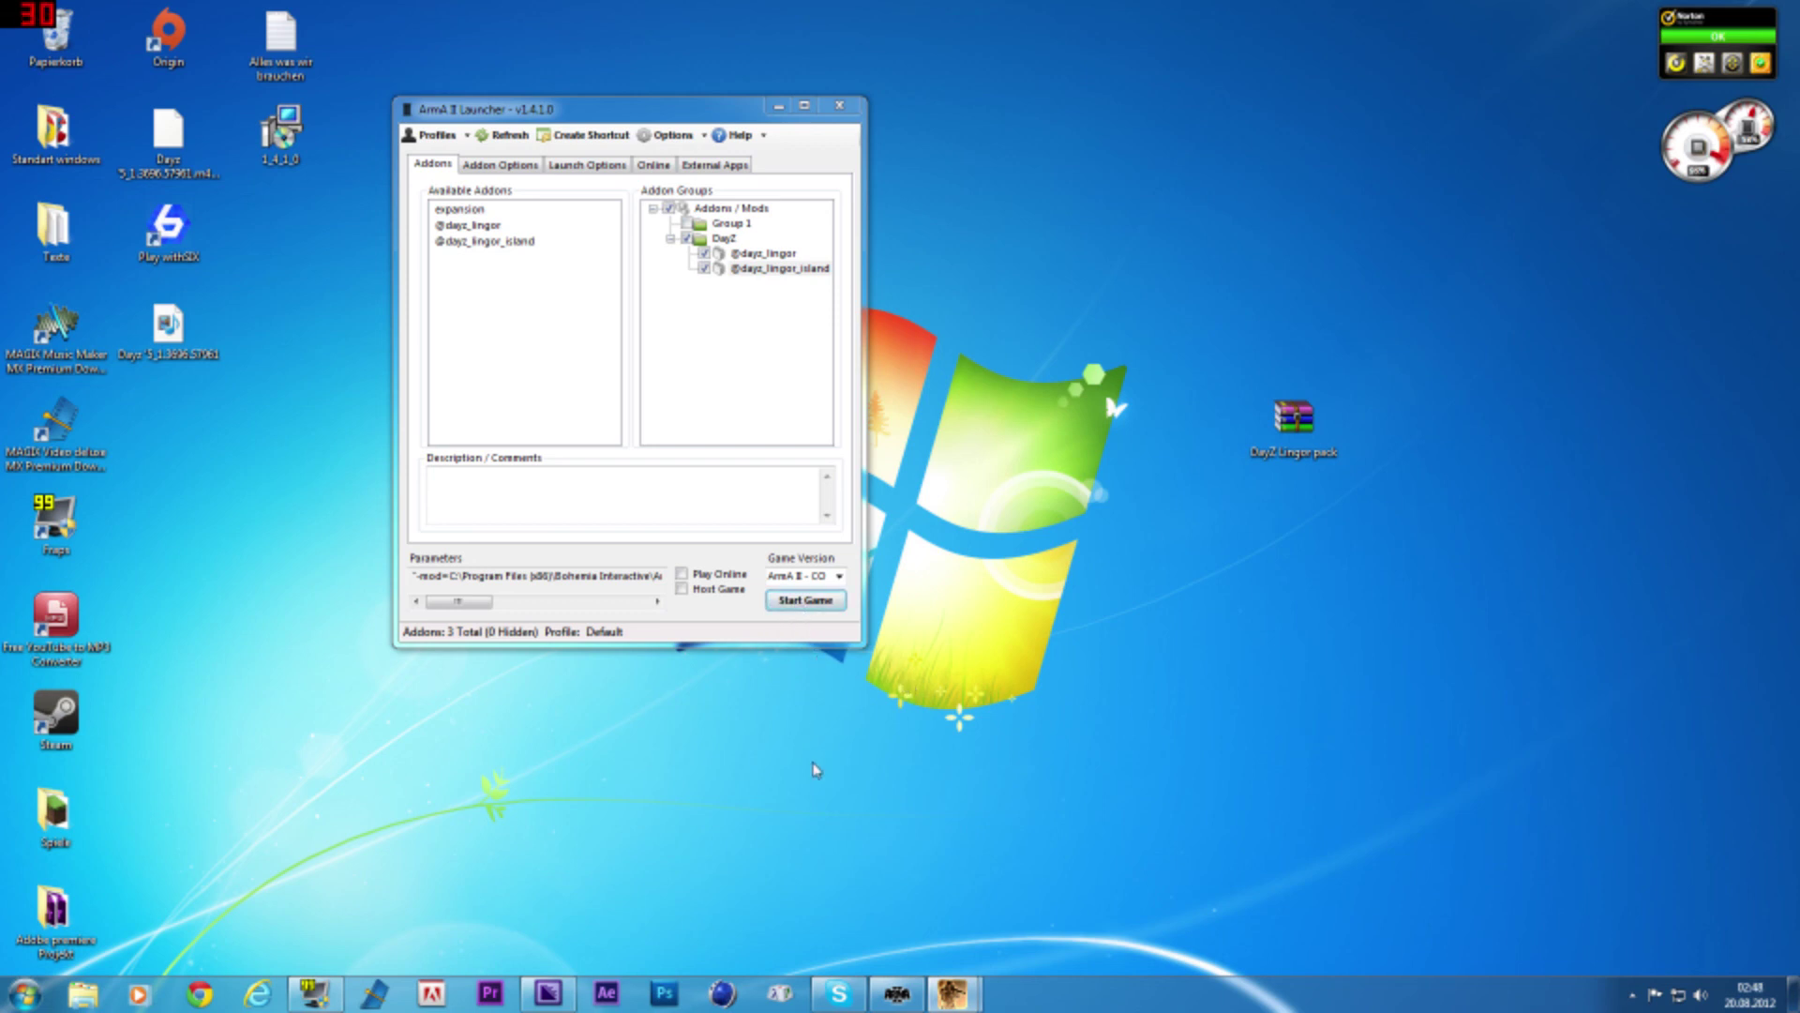
Close all ARMA 2 Combined Operations windows, and move the launcher to the middle of the desktop, widening it slightly
right_click(952, 999)
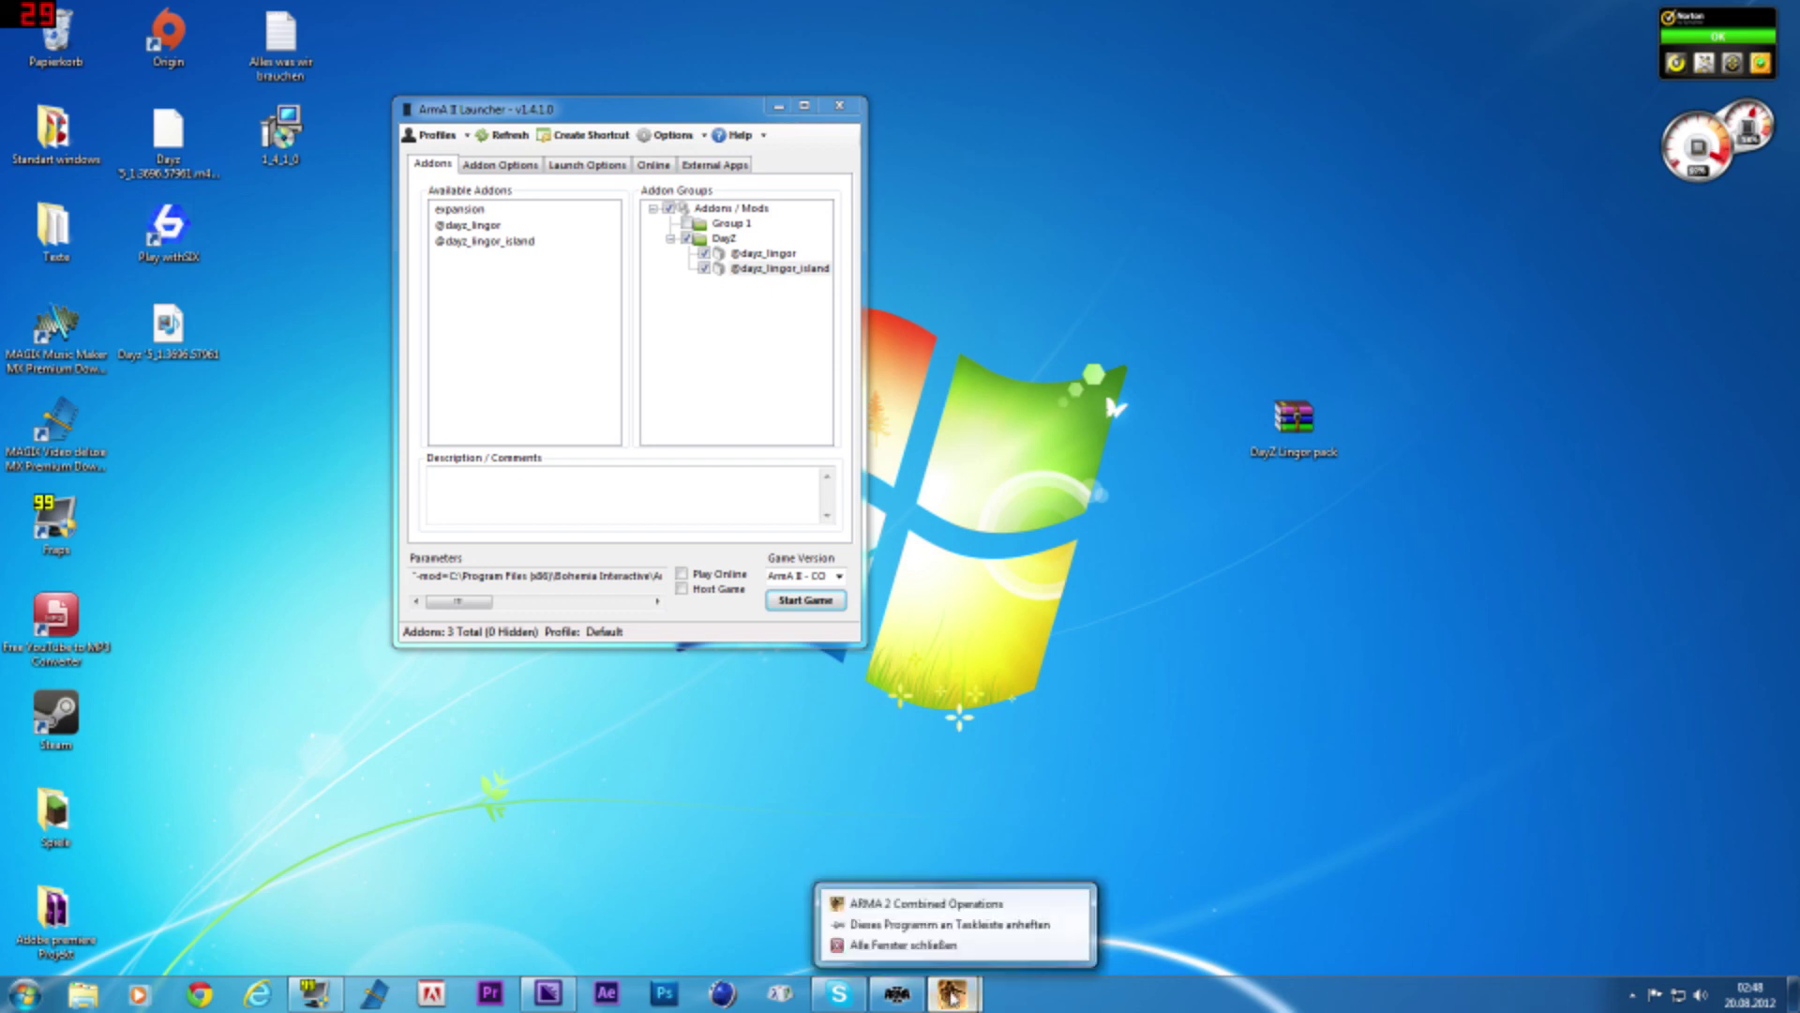
left_click(930, 956)
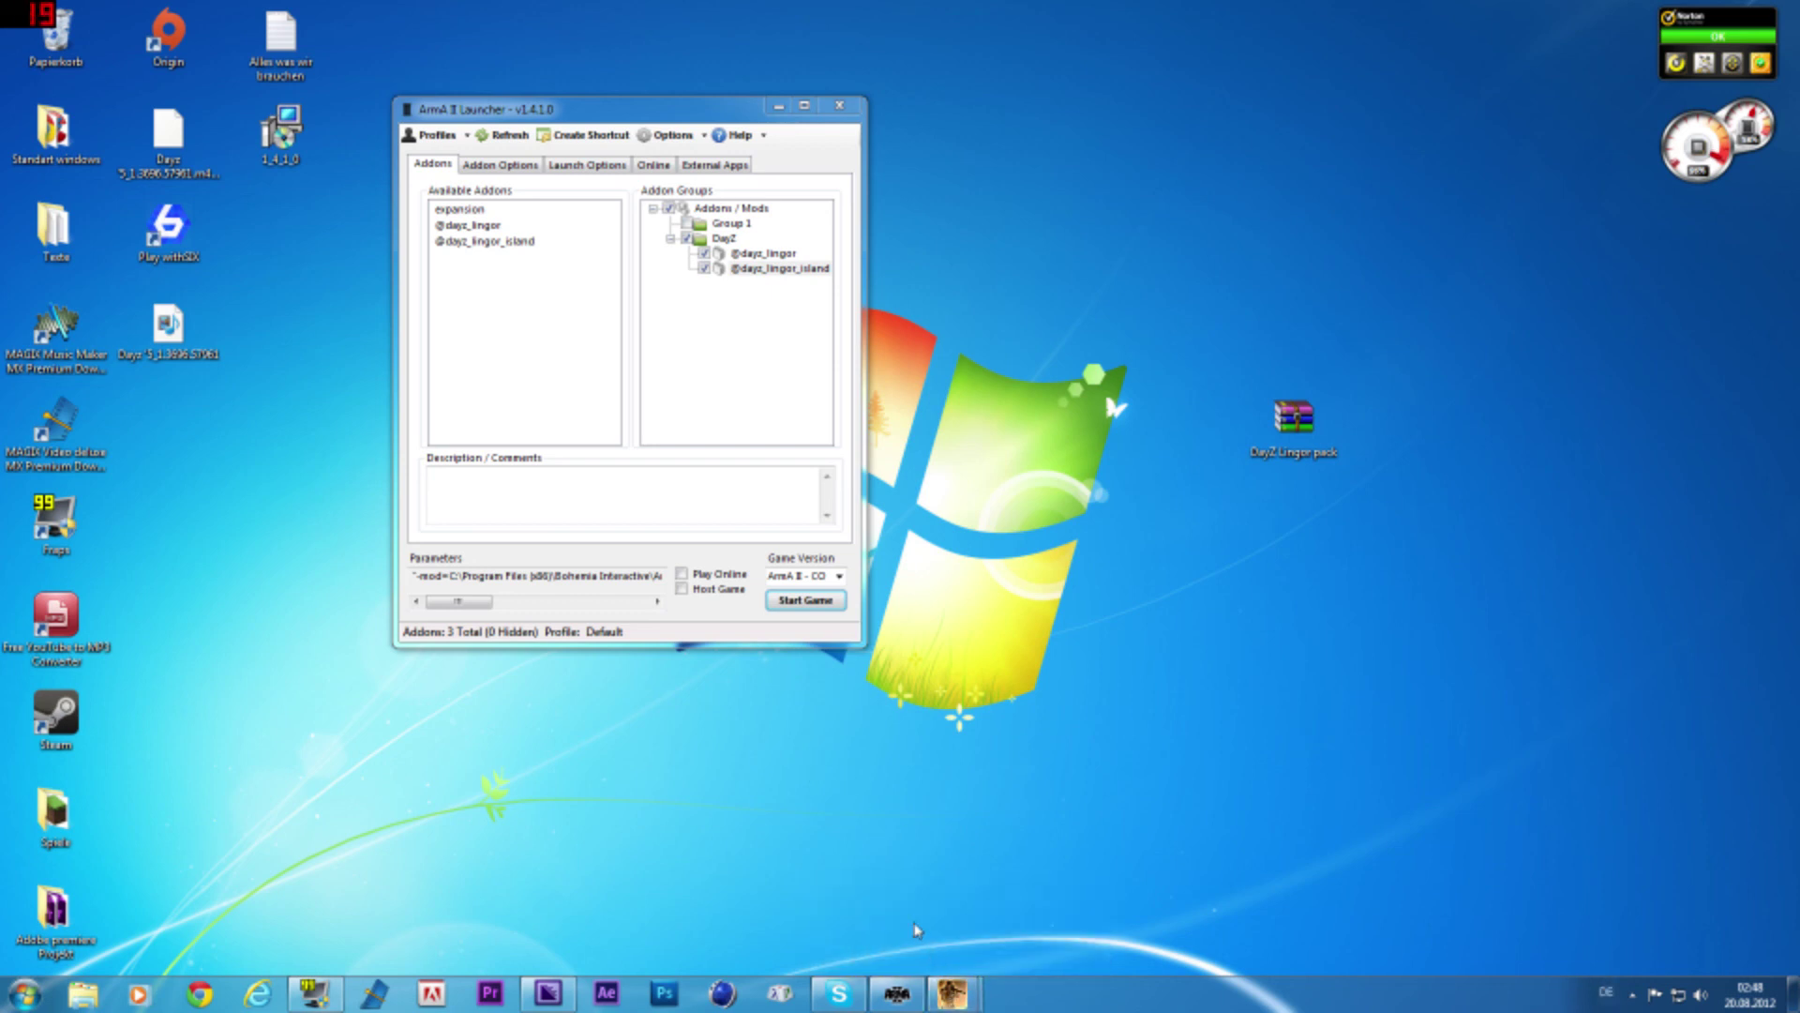
right_click(957, 1000)
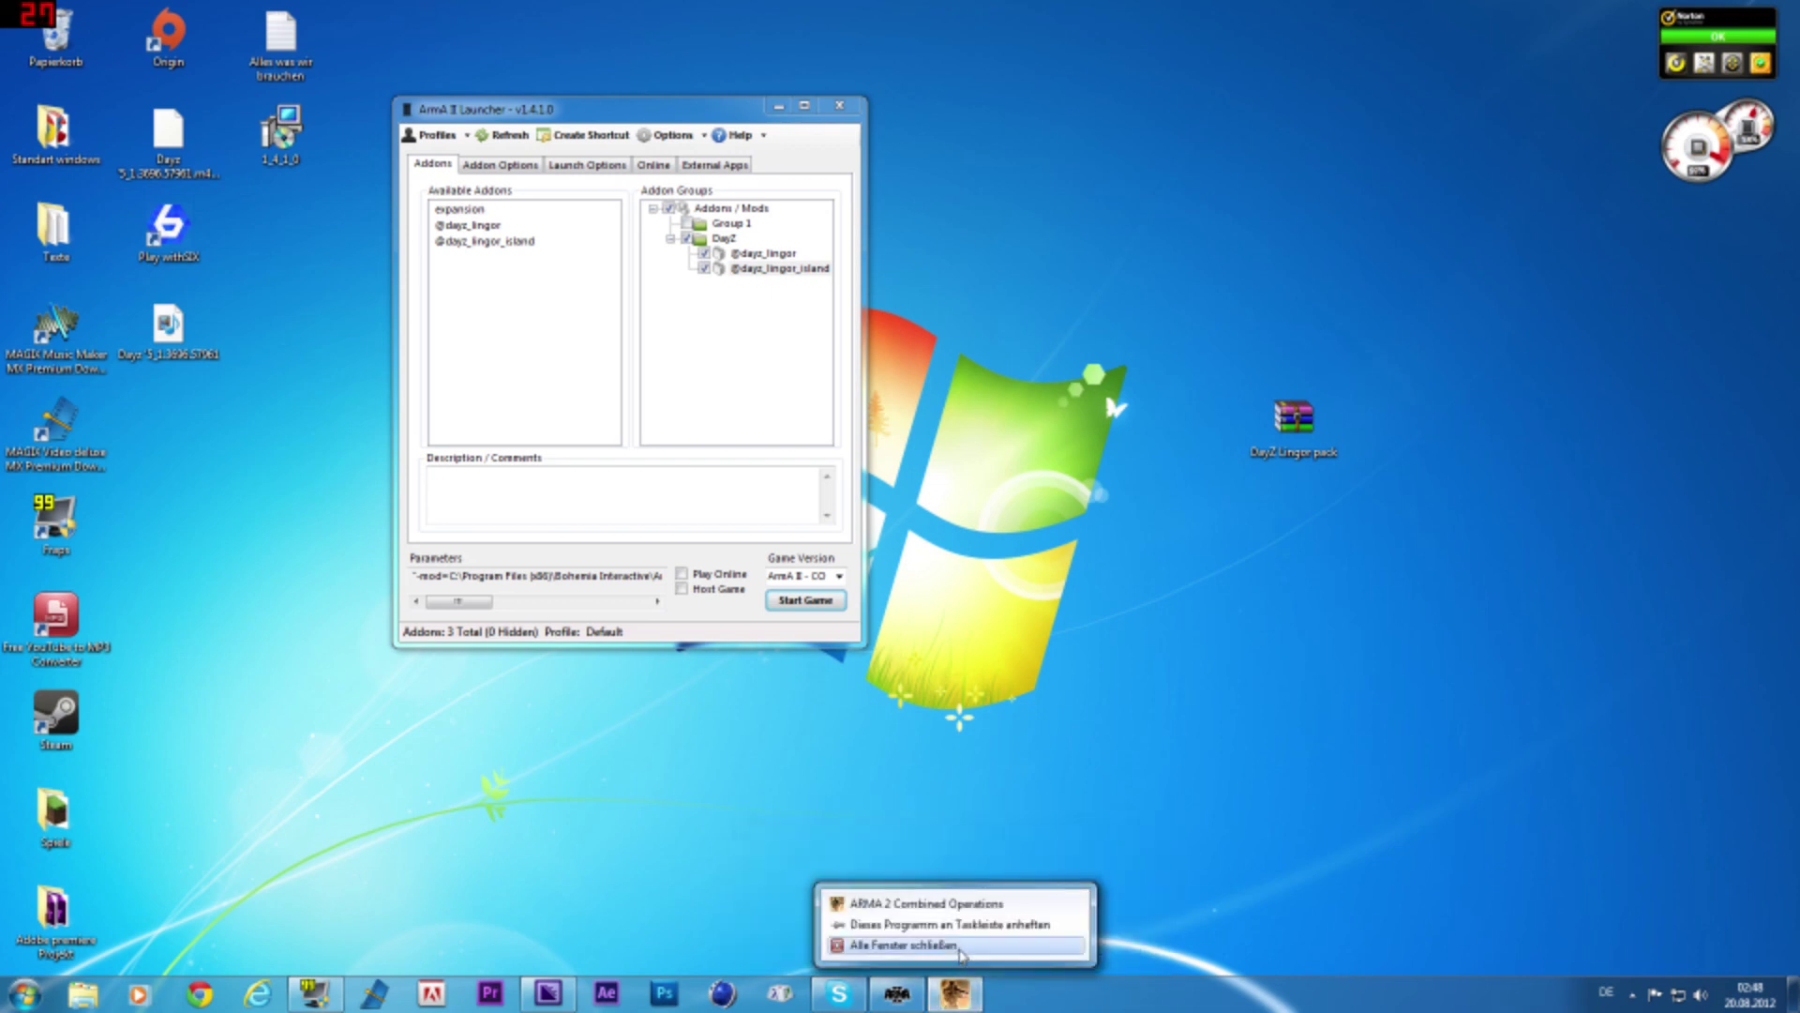
left_click(963, 953)
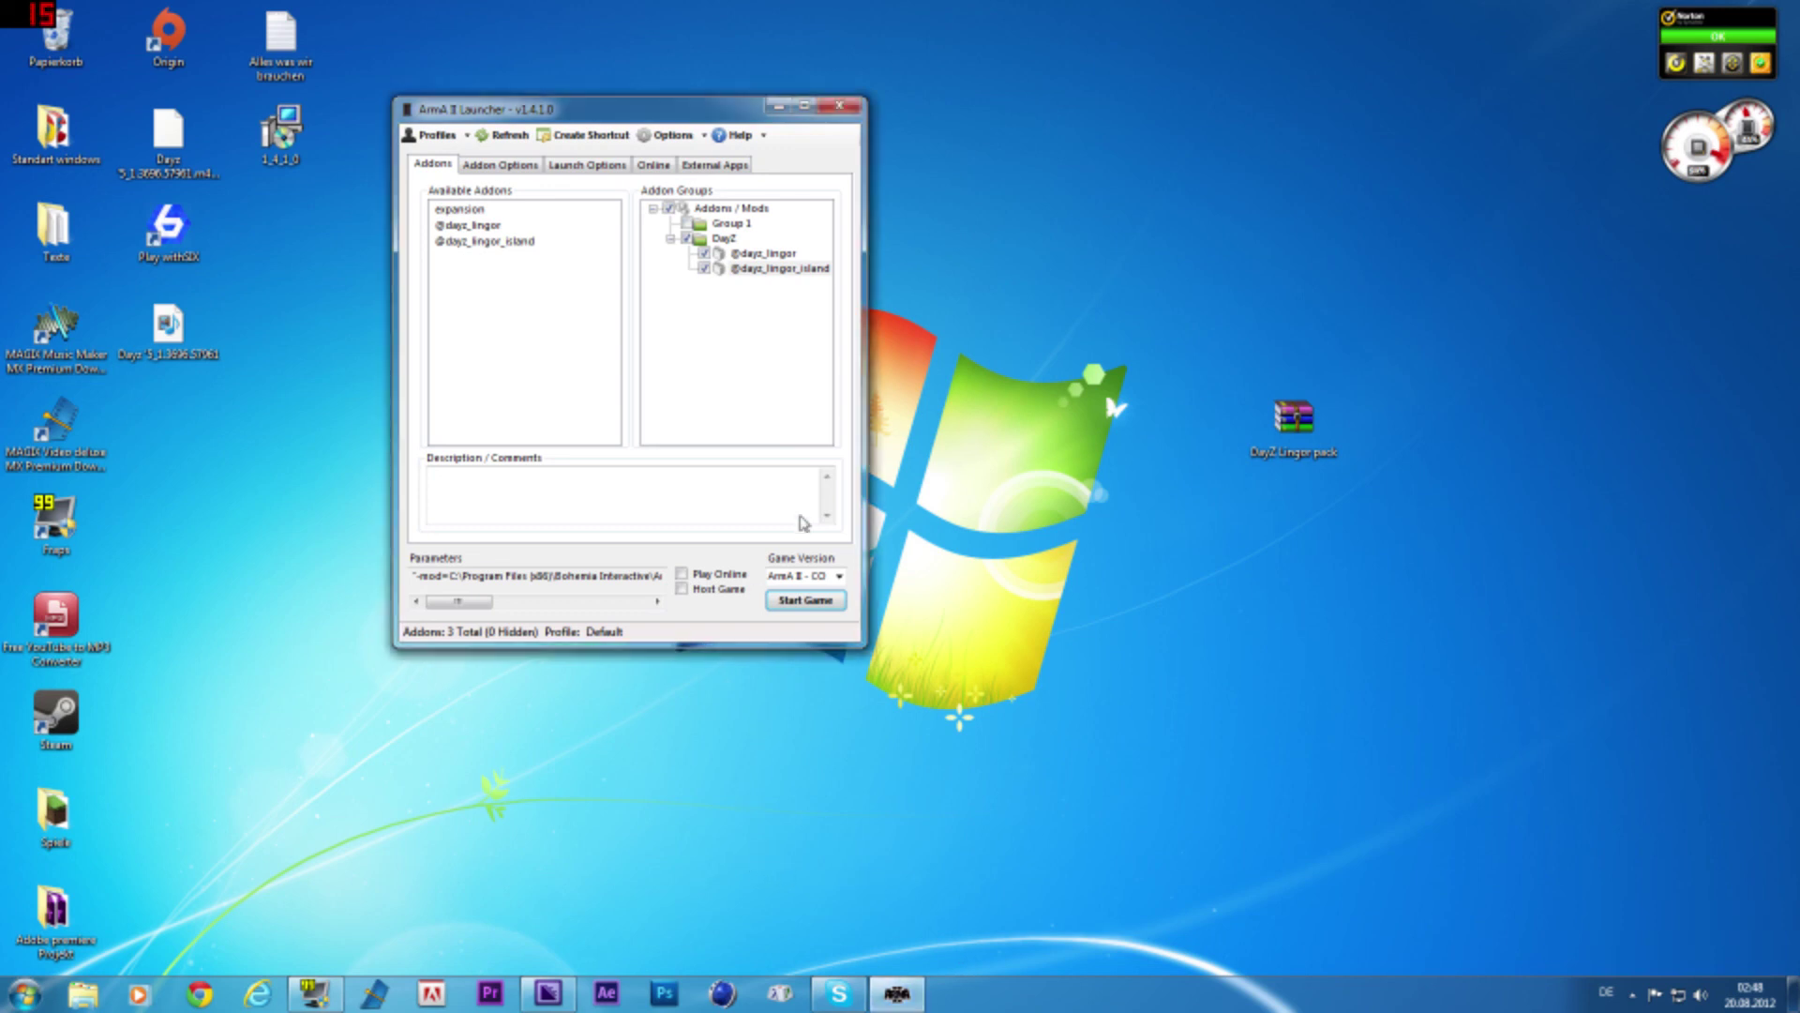
left_click_drag(652, 117, 904, 243)
left_click_drag(1119, 459, 1171, 460)
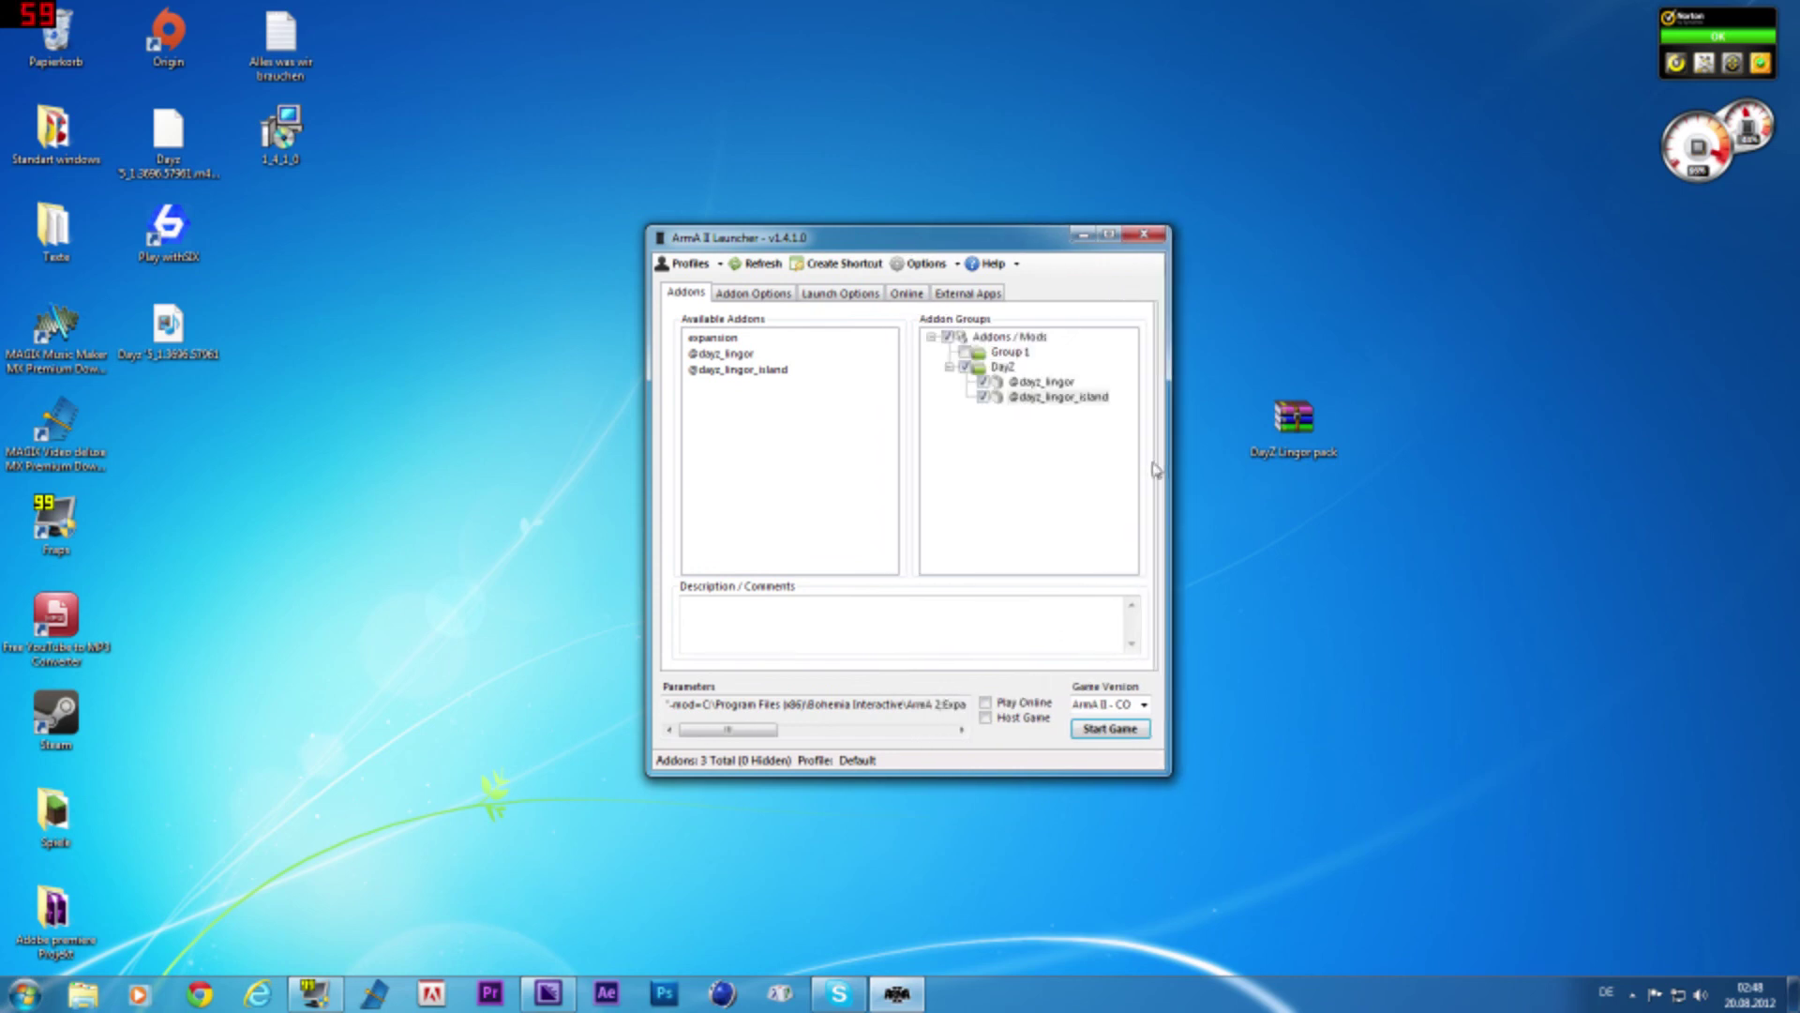